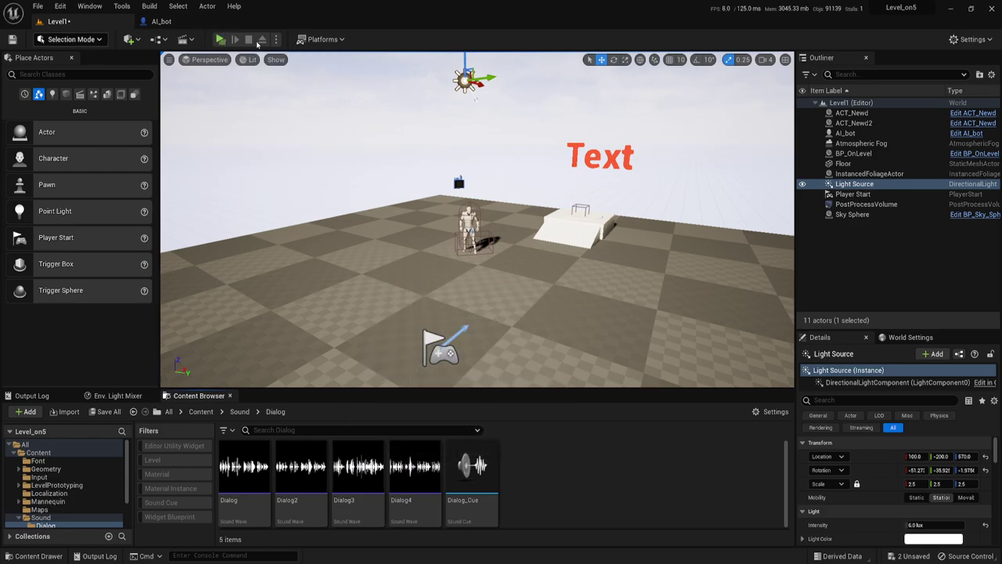
# Step: Play-test the level, walking the character up to the bot and around it, then stop
pyautogui.click(220, 39)
pyautogui.press('w')
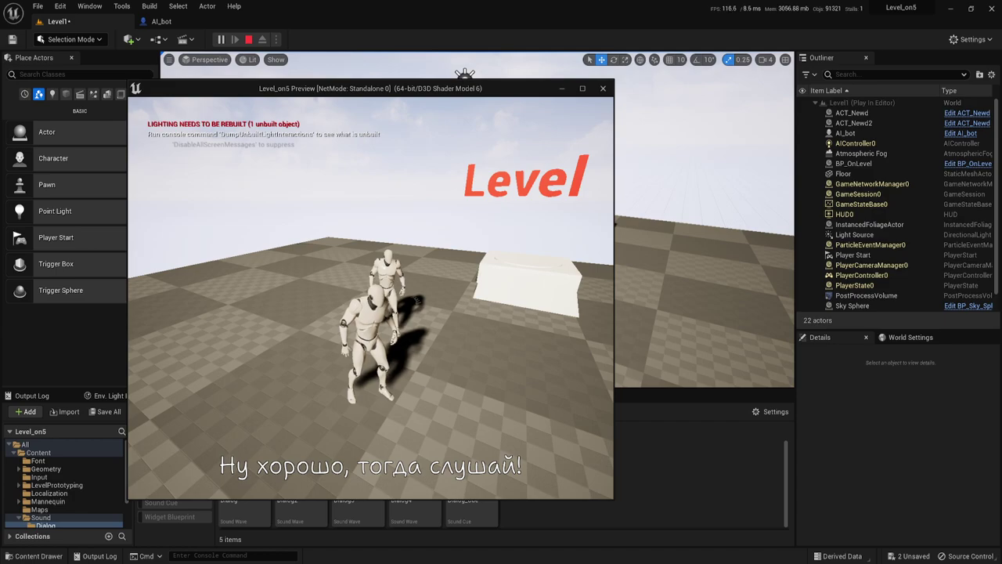
pyautogui.press('s')
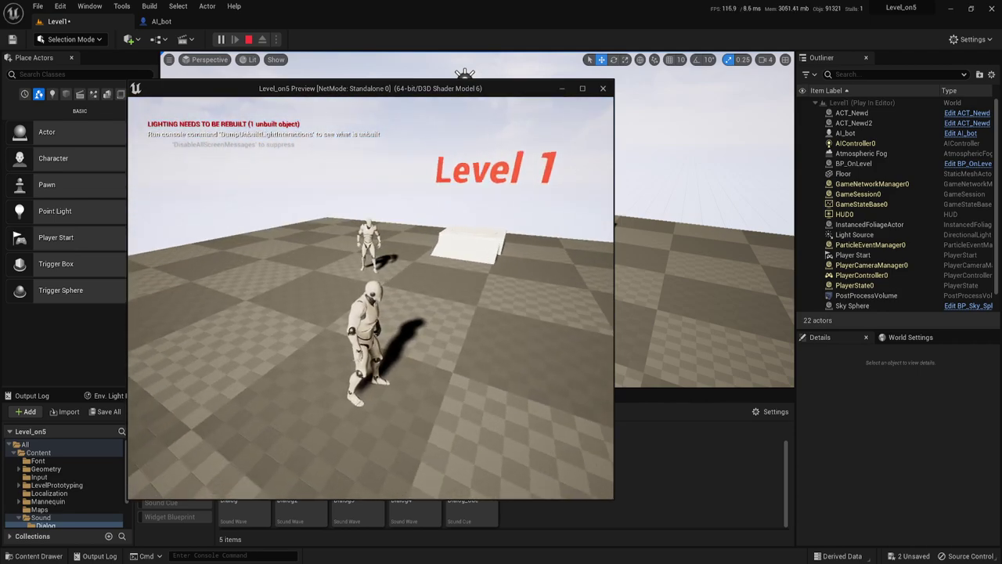
pyautogui.press('w')
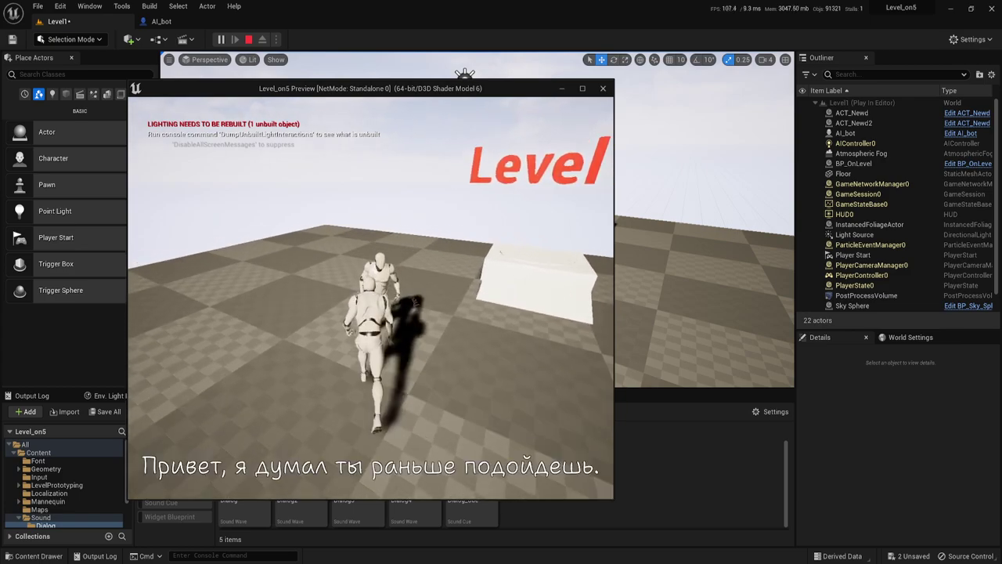
pyautogui.press('w')
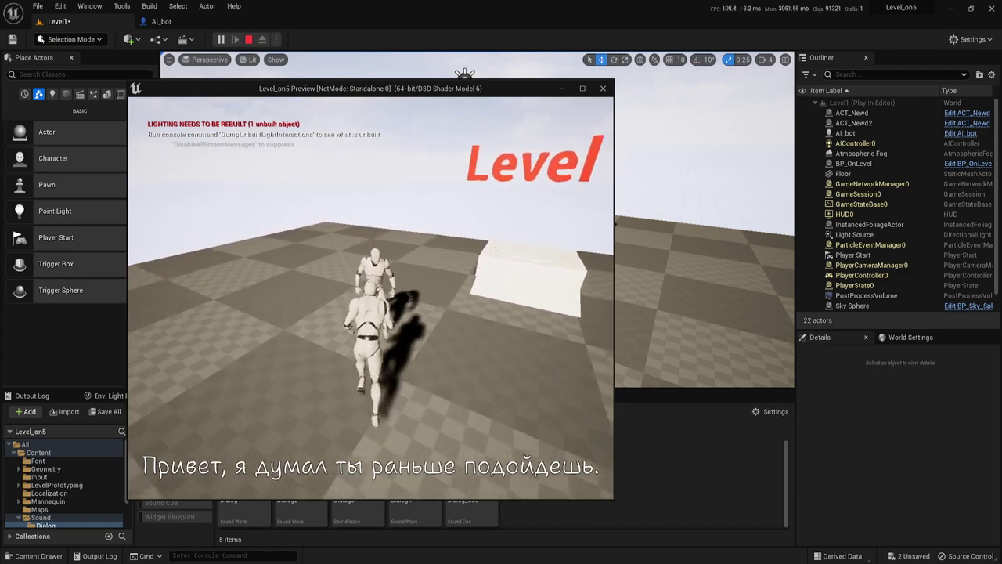
pyautogui.press('Escape')
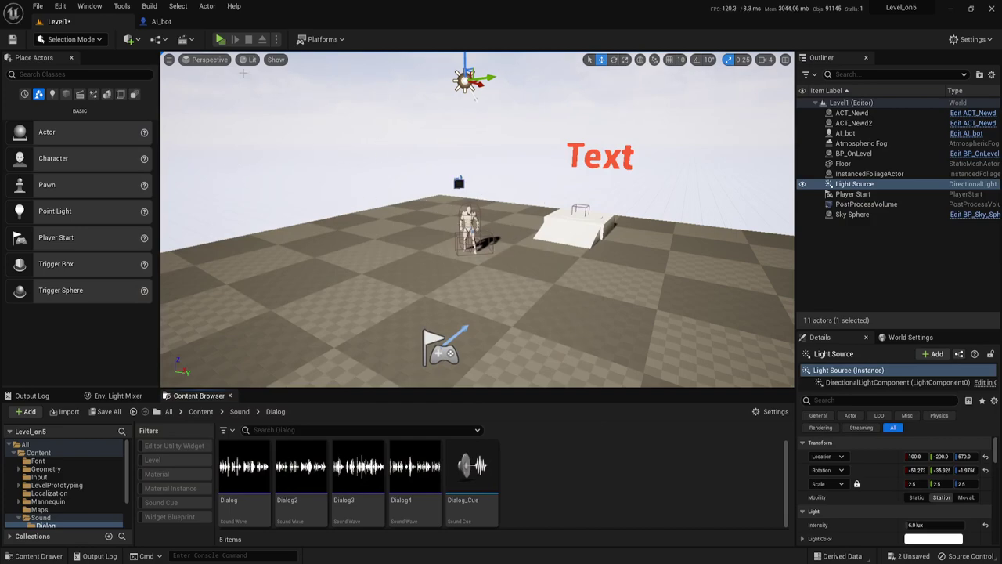
# Step: In Dialog_Cue, wire the Dialog and Dialog2 wave players into the top Random node
pyautogui.doubleClick(471, 470)
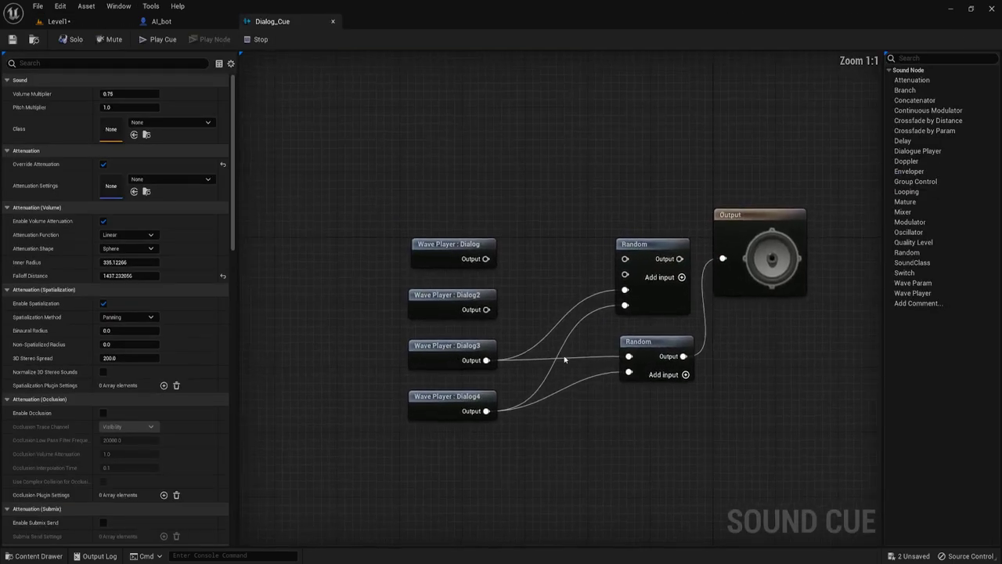
pyautogui.moveTo(583, 415); pyautogui.dragTo(502, 388, button='right')
pyautogui.moveTo(266, 401); pyautogui.dragTo(429, 297)
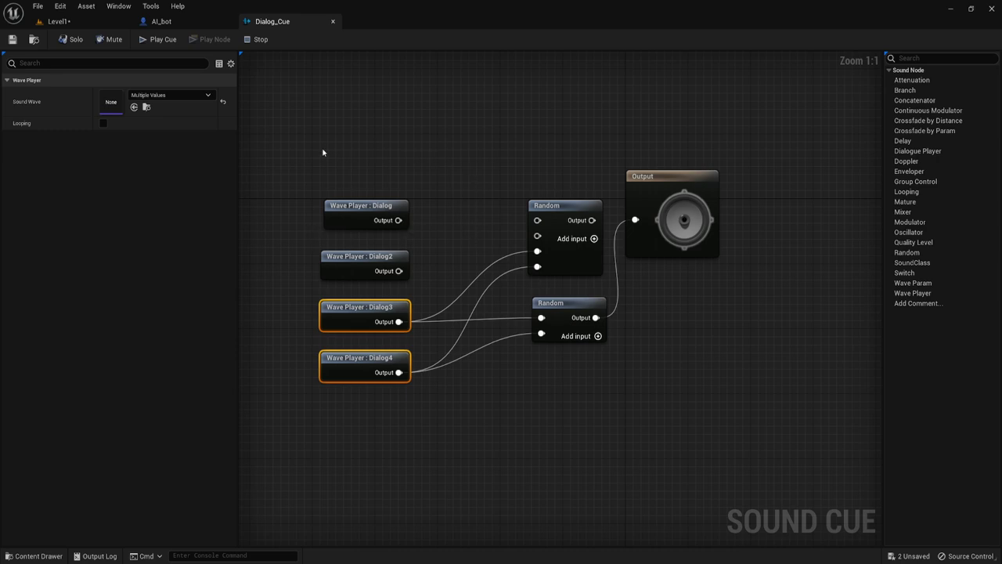
pyautogui.moveTo(296, 166); pyautogui.dragTo(507, 230)
pyautogui.moveTo(399, 220)
pyautogui.mouseDown()
pyautogui.moveTo(577, 225)
pyautogui.moveTo(533, 223)
pyautogui.mouseUp()
pyautogui.click(523, 214)
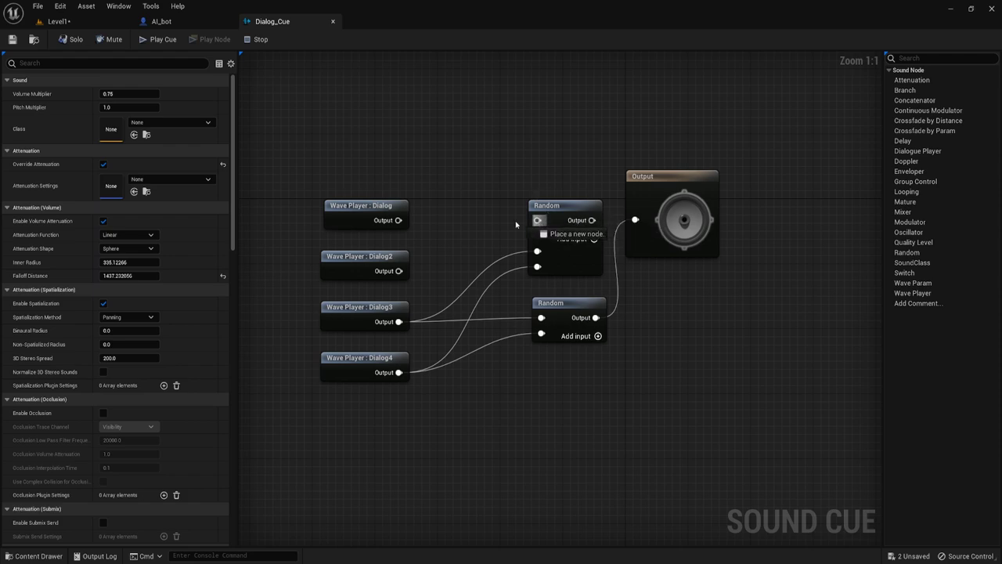
pyautogui.moveTo(399, 271); pyautogui.dragTo(537, 235)
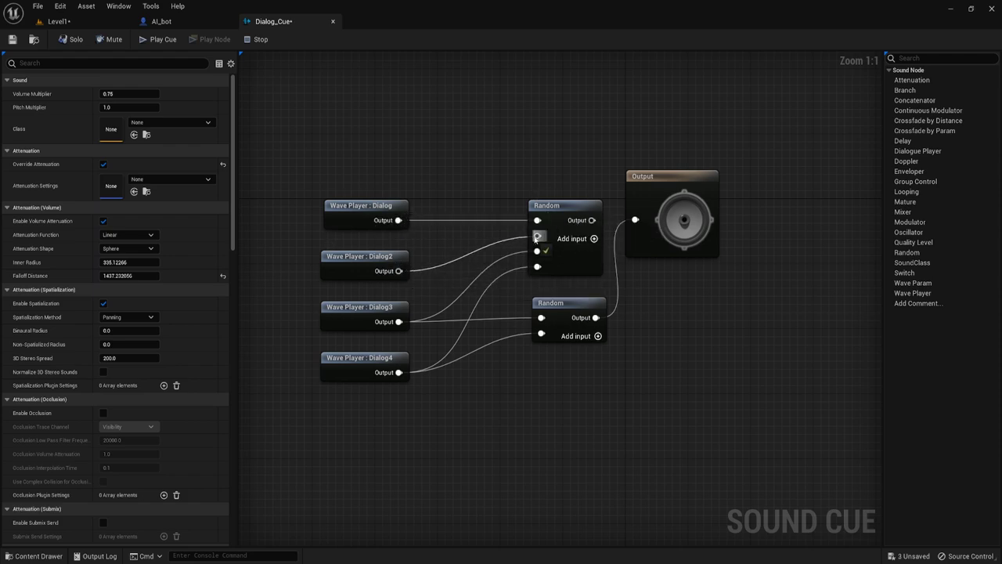
# Step: Connect the top Random to the Output, delete the unused lower Random, and save the cue
pyautogui.moveTo(591, 220); pyautogui.dragTo(635, 219)
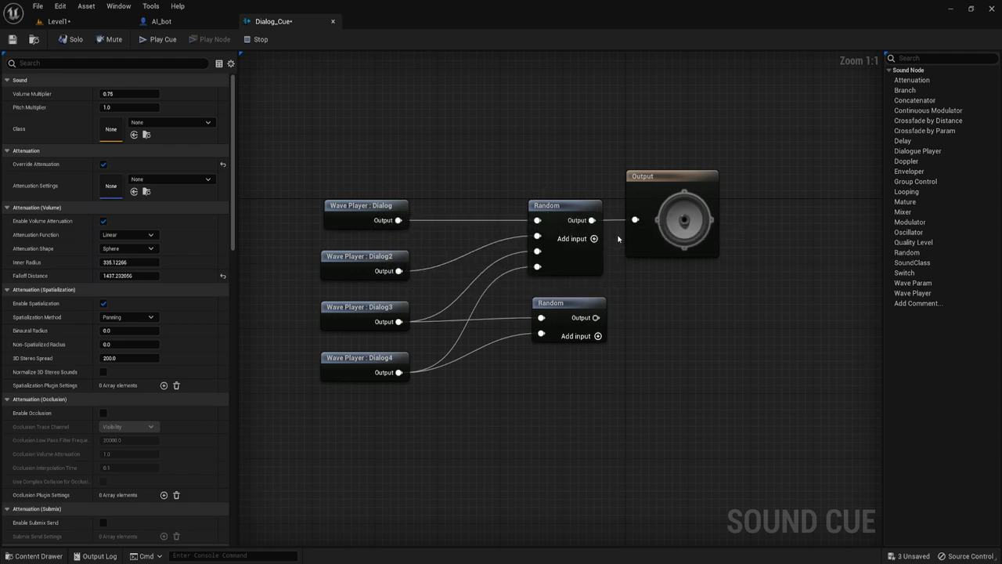
pyautogui.click(566, 312)
pyautogui.press('Delete')
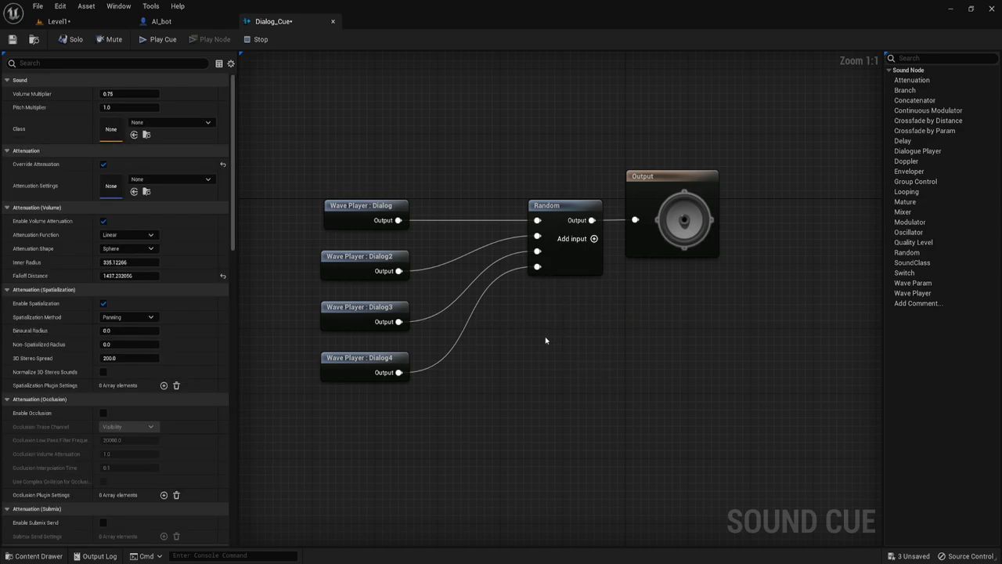
pyautogui.click(11, 39)
# Step: Play-test Level1 again, walking to the bot to hear the updated Dialog_Cue greeting
pyautogui.click(92, 23)
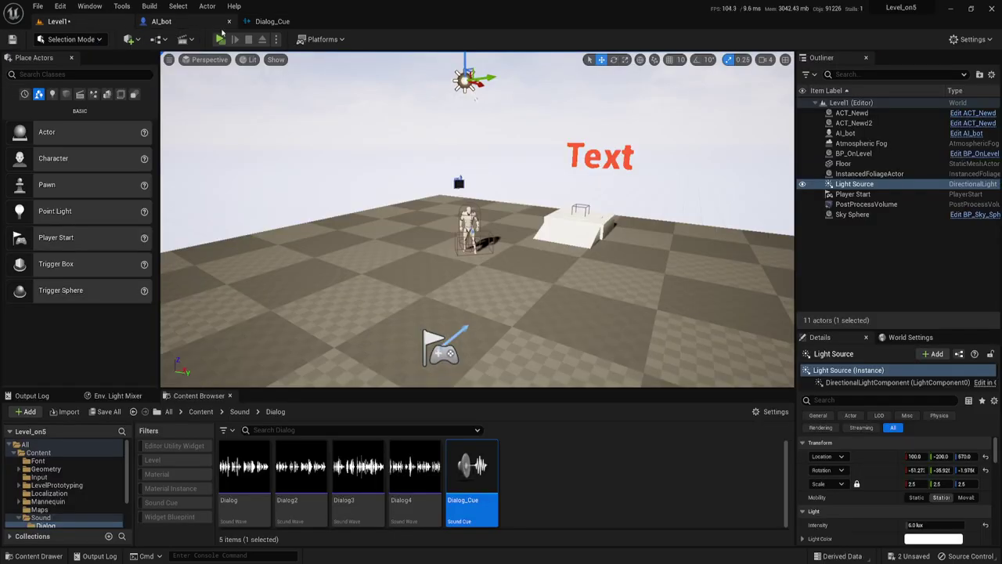
pyautogui.click(221, 40)
pyautogui.press('w')
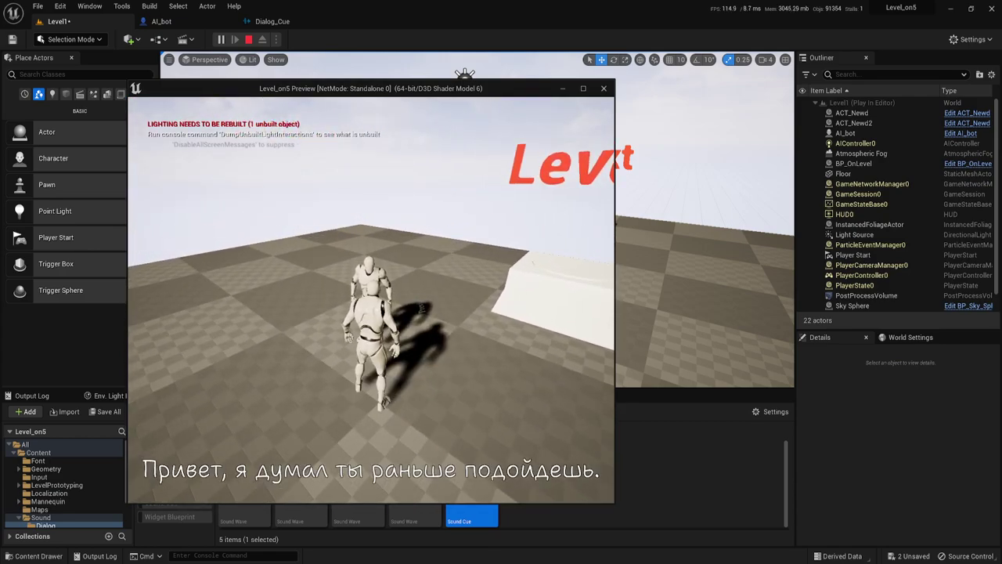
pyautogui.press('Escape')
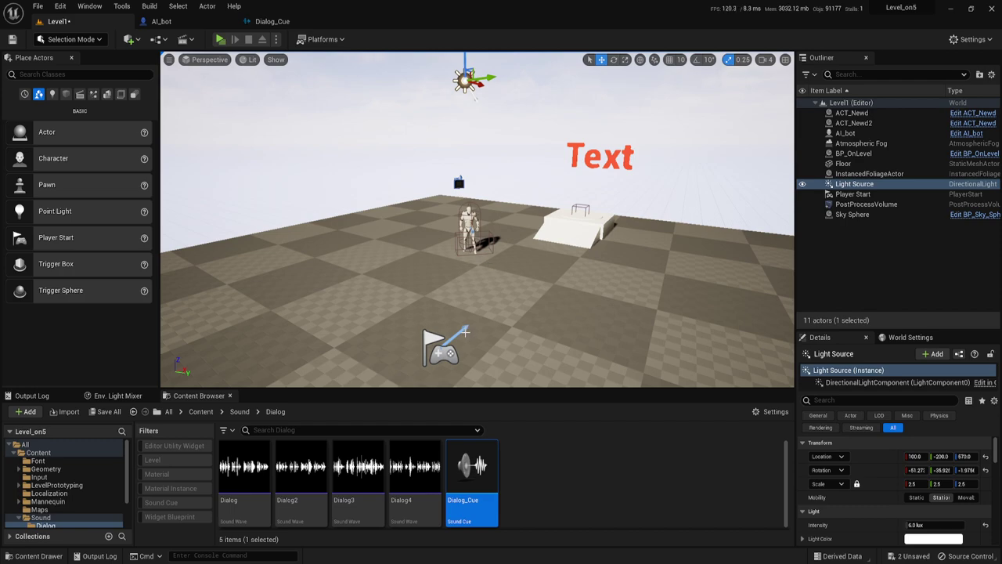
pyautogui.click(572, 457)
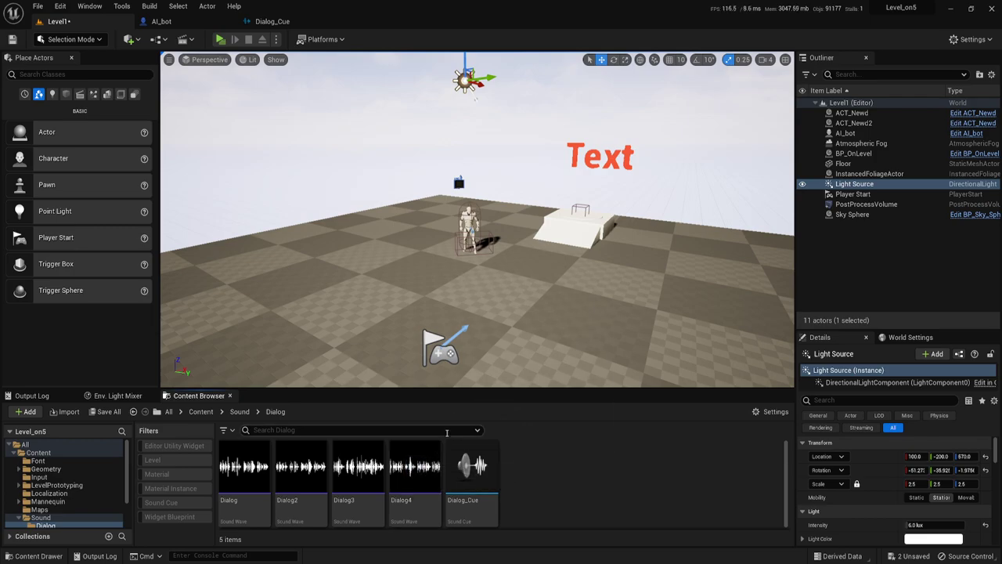
# Step: Open the AI_bot blueprint and delete the Play Sound at Location node playing Dialog_Cue
pyautogui.click(468, 228)
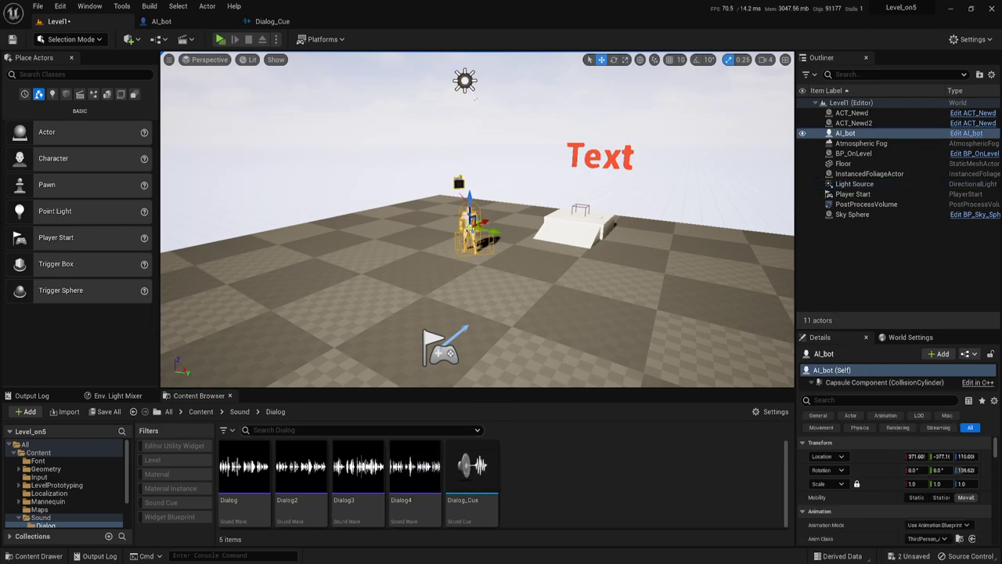
pyautogui.click(969, 133)
pyautogui.moveTo(626, 255); pyautogui.dragTo(457, 165, button='right')
pyautogui.scroll(-1, 456, 165)
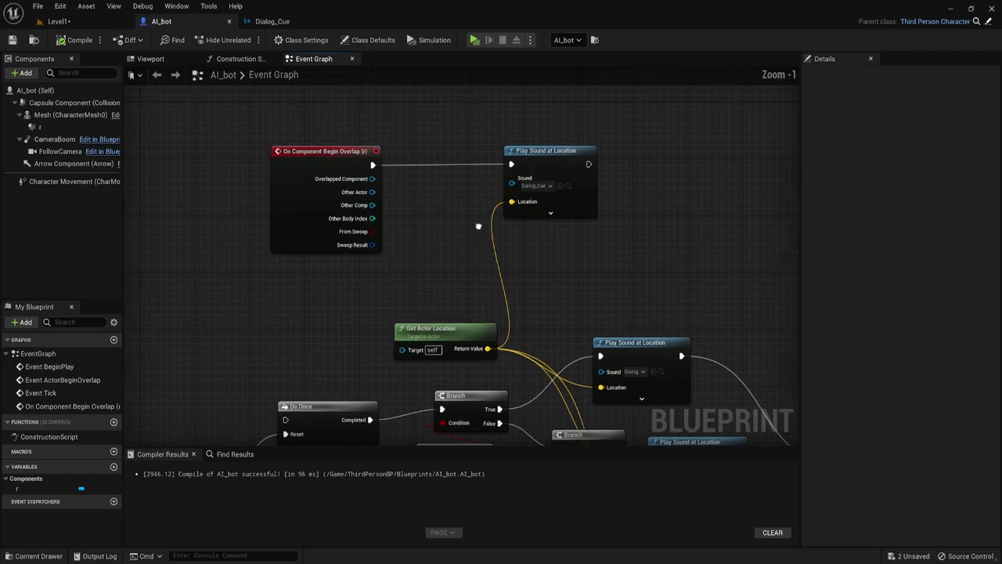
pyautogui.moveTo(449, 140); pyautogui.dragTo(660, 230)
pyautogui.moveTo(551, 276); pyautogui.dragTo(640, 191, button='right')
pyautogui.press('Delete')
# Step: Reposition the On Component Begin Overlap node and try wiring it to Do Once
pyautogui.moveTo(390, 121); pyautogui.dragTo(246, 306)
pyautogui.moveTo(246, 306); pyautogui.dragTo(339, 225, button='right')
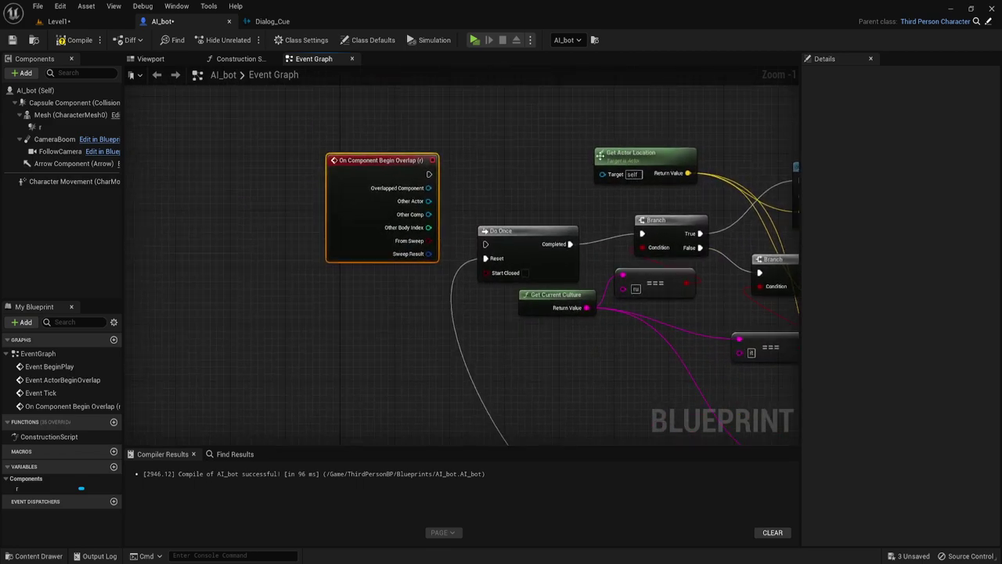
pyautogui.moveTo(390, 256); pyautogui.dragTo(352, 284)
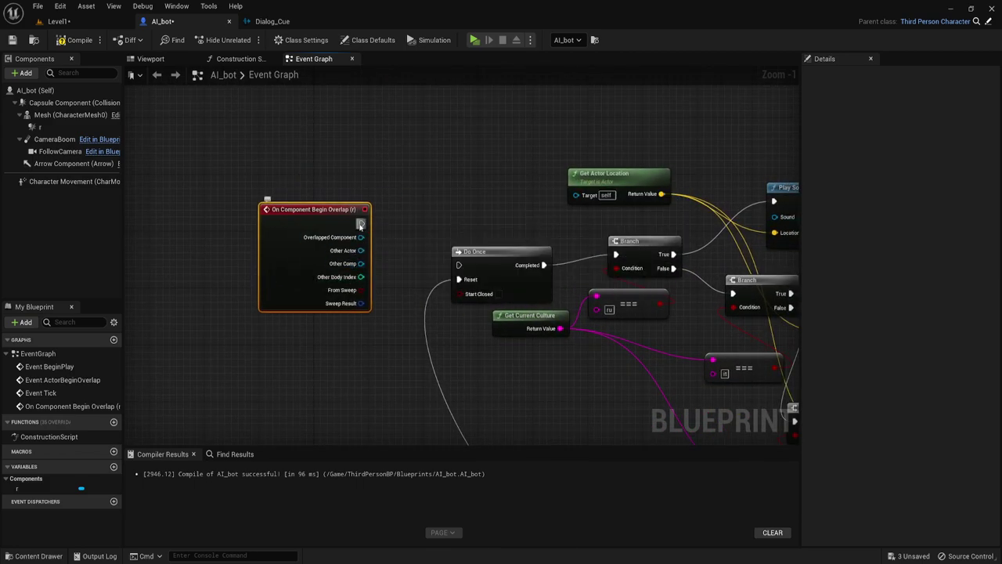
pyautogui.moveTo(362, 223); pyautogui.dragTo(361, 223)
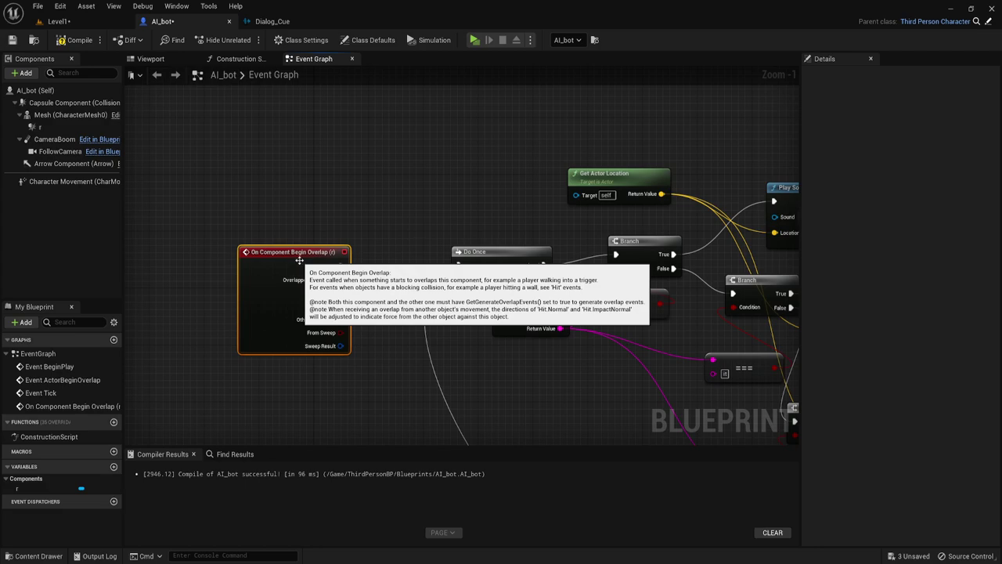
pyautogui.scroll(-1, 322, 215)
pyautogui.moveTo(577, 345); pyautogui.dragTo(371, 332, button='right')
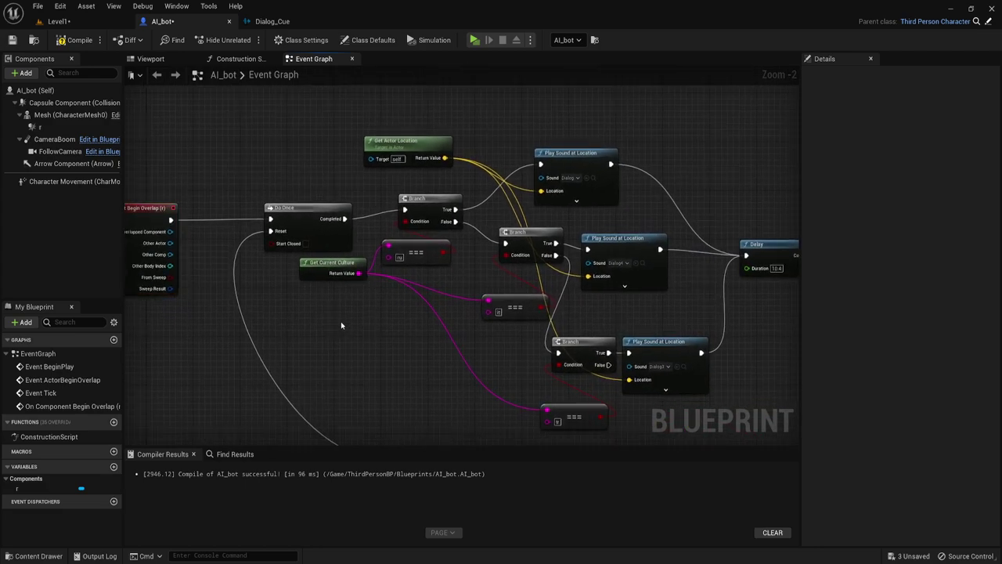
pyautogui.scroll(1, 661, 235)
pyautogui.scroll(1, 662, 235)
# Step: Review the ru, it and tr Branch chains, then compile and close the AI_bot blueprint
pyautogui.moveTo(368, 302); pyautogui.dragTo(401, 196)
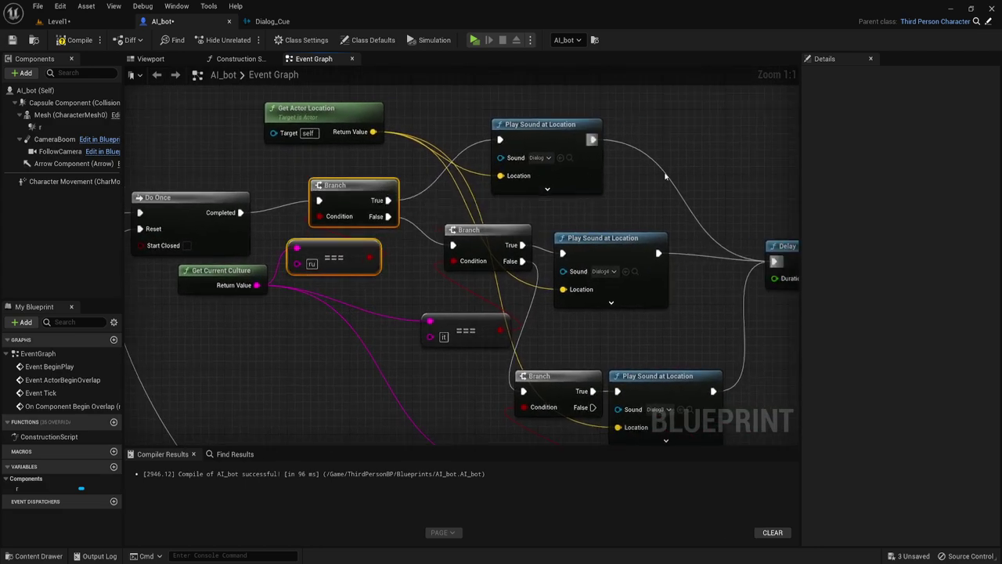
pyautogui.click(494, 154)
pyautogui.moveTo(630, 174)
pyautogui.mouseDown(button='right')
pyautogui.moveTo(580, 72)
pyautogui.moveTo(528, 148)
pyautogui.mouseUp(button='right')
pyautogui.moveTo(337, 322)
pyautogui.mouseDown()
pyautogui.moveTo(412, 193)
pyautogui.moveTo(439, 188)
pyautogui.mouseUp()
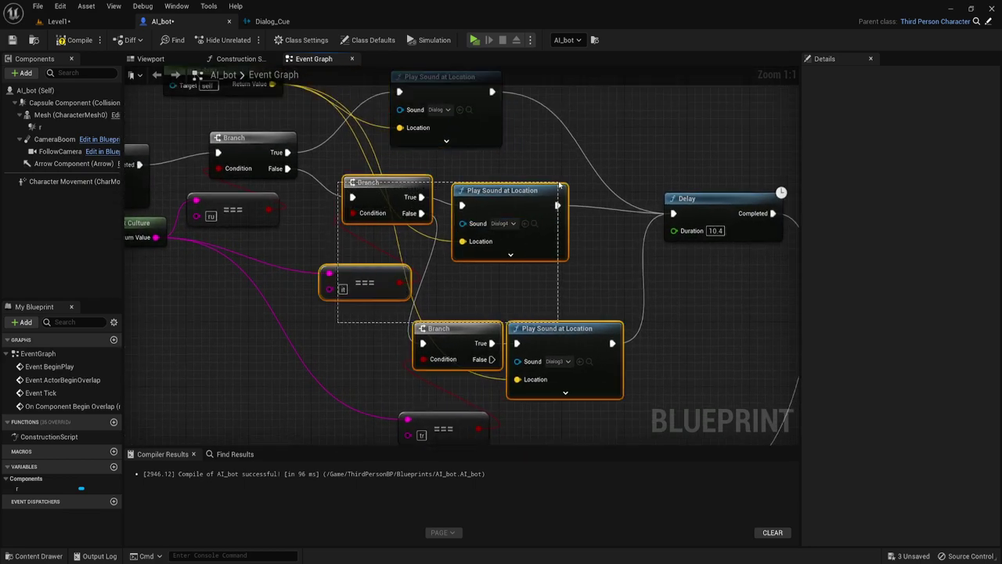
pyautogui.moveTo(502, 320); pyautogui.dragTo(522, 188, button='right')
pyautogui.click(458, 328)
pyautogui.moveTo(458, 329); pyautogui.dragTo(540, 210)
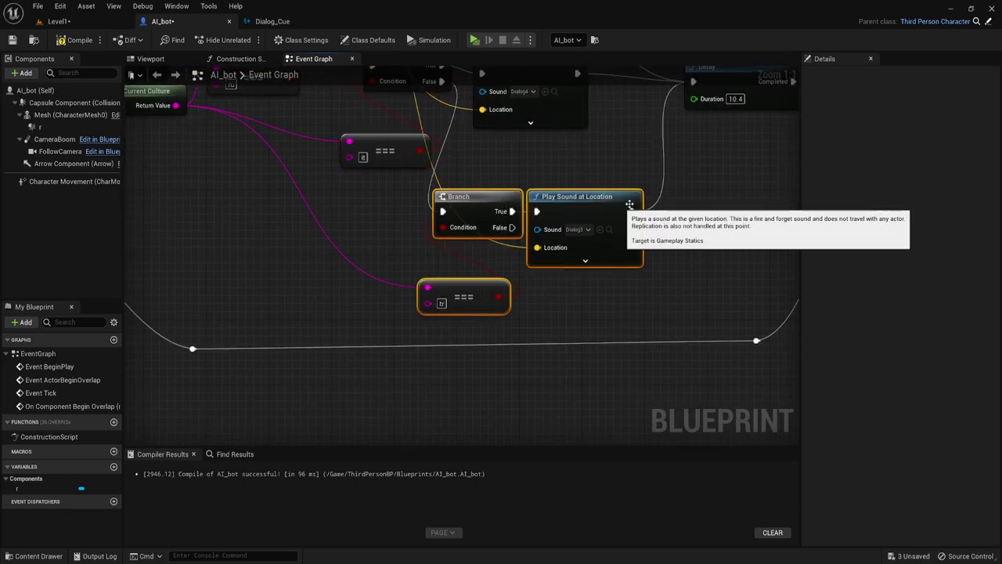
pyautogui.scroll(-3, 509, 235)
pyautogui.moveTo(477, 264)
pyautogui.mouseDown(button='right')
pyautogui.moveTo(610, 242)
pyautogui.moveTo(464, 266)
pyautogui.mouseUp(button='right')
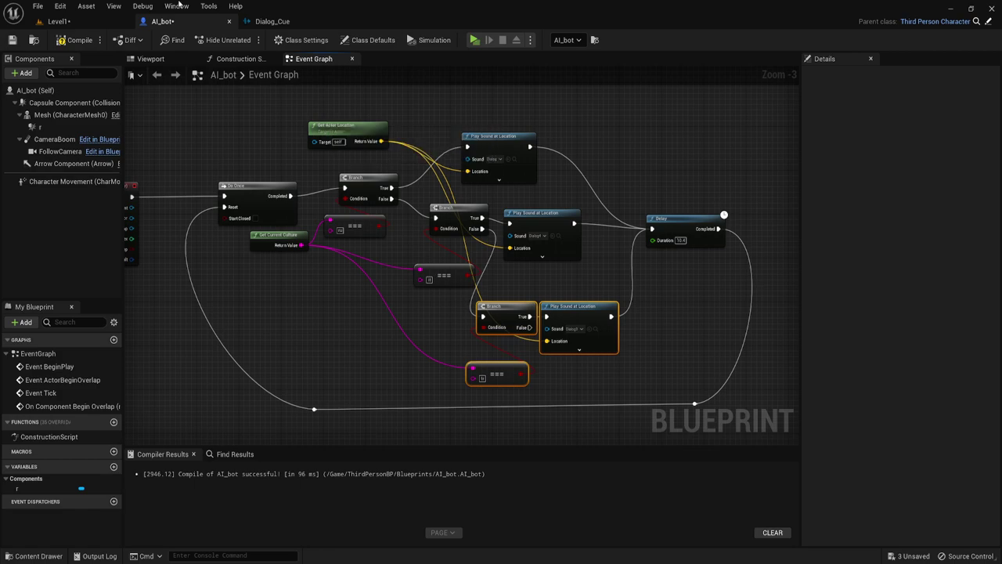
pyautogui.click(75, 40)
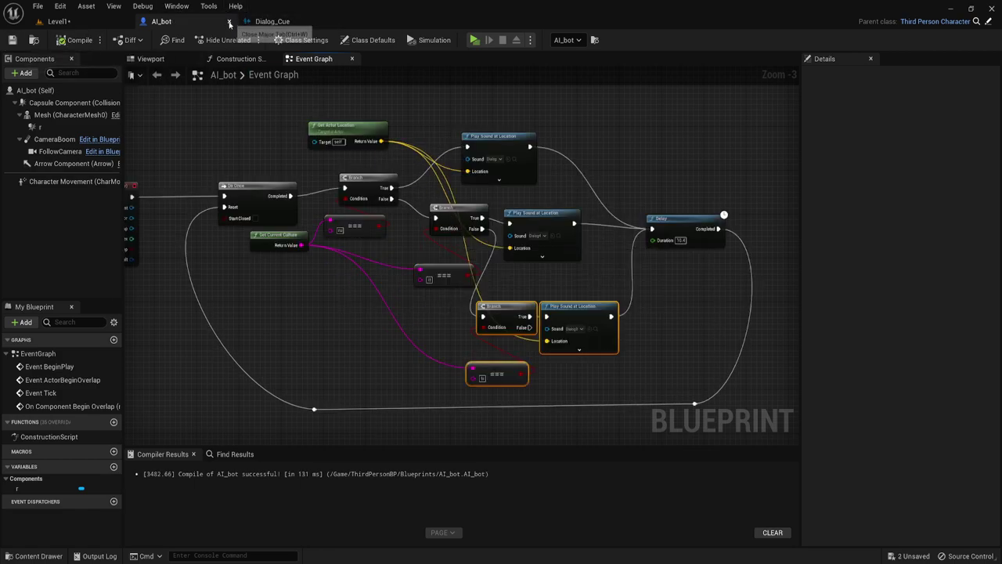
pyautogui.click(229, 23)
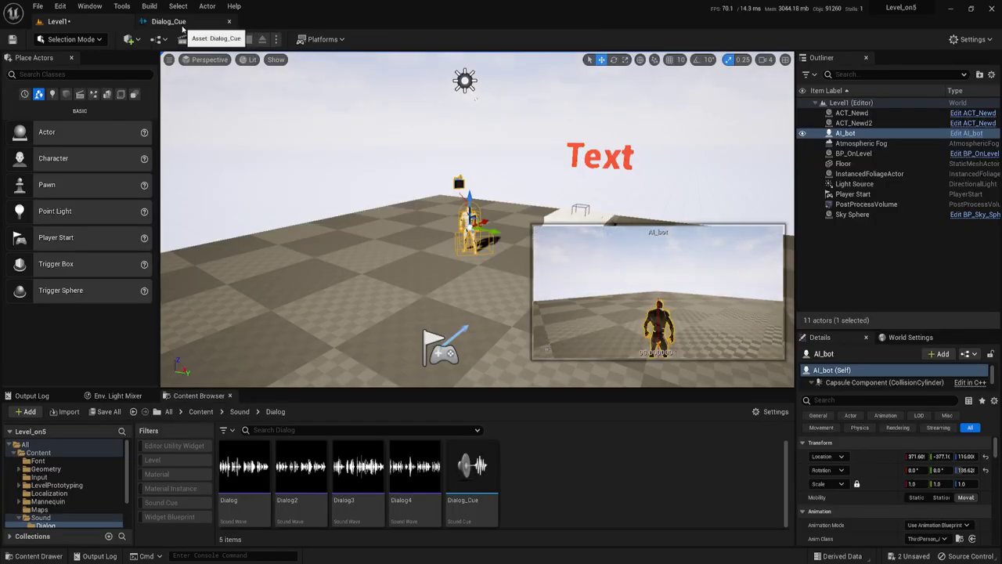
pyautogui.click(184, 26)
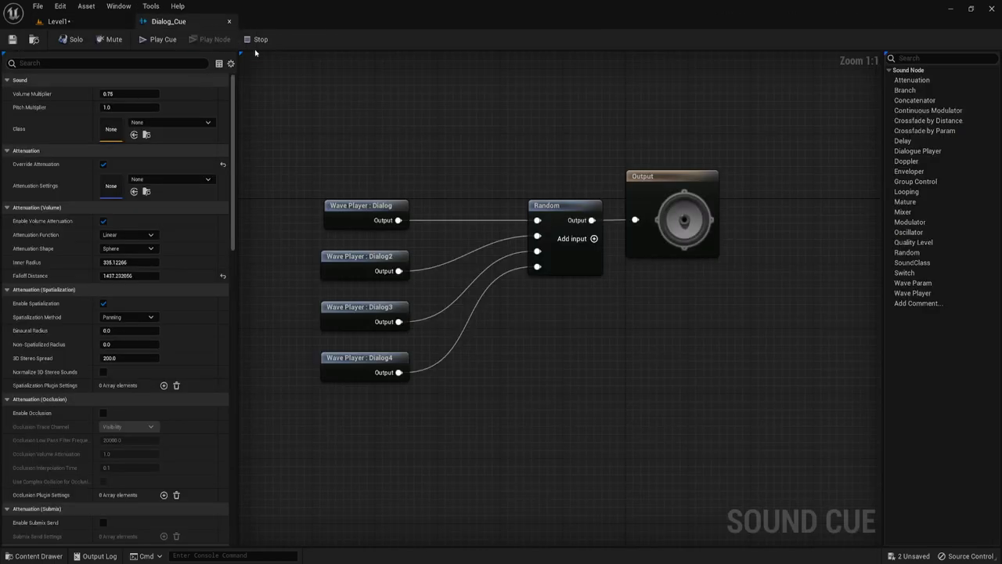
pyautogui.click(229, 21)
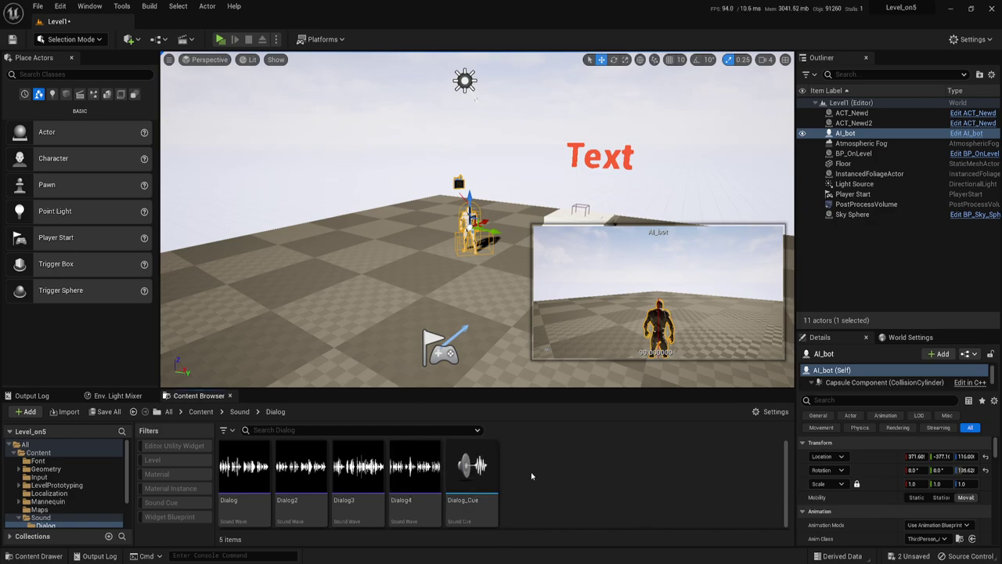
pyautogui.moveTo(413, 469)
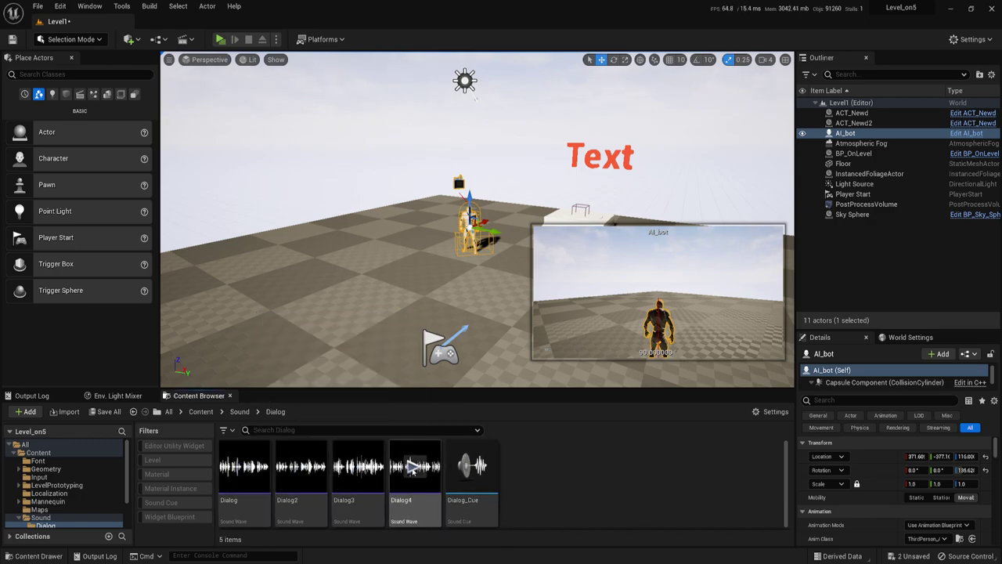
pyautogui.moveTo(369, 470)
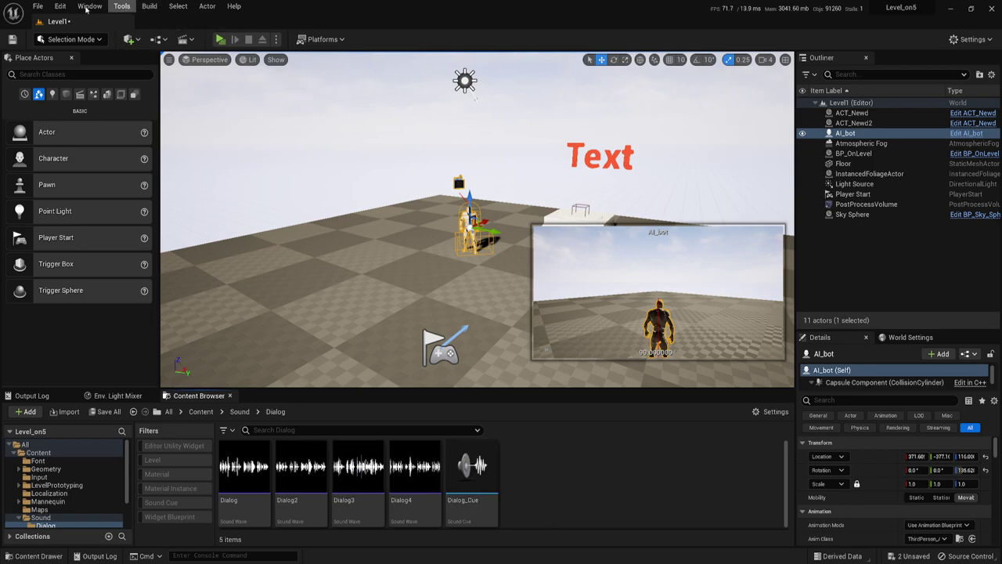
# Step: From Tools > Localization Dashboard, gather Game text with Save Selected, giving 104 English words
pyautogui.click(121, 6)
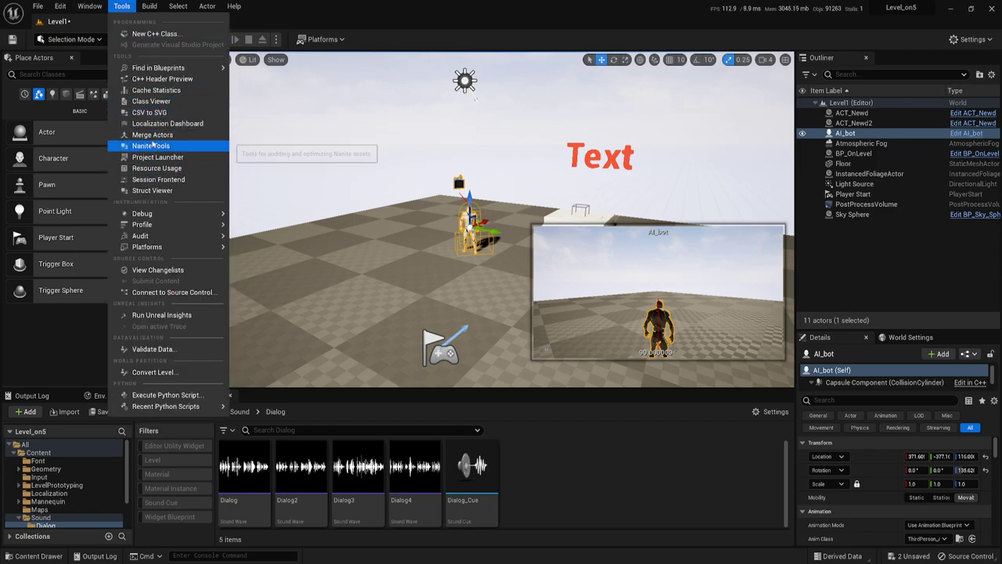
pyautogui.click(165, 123)
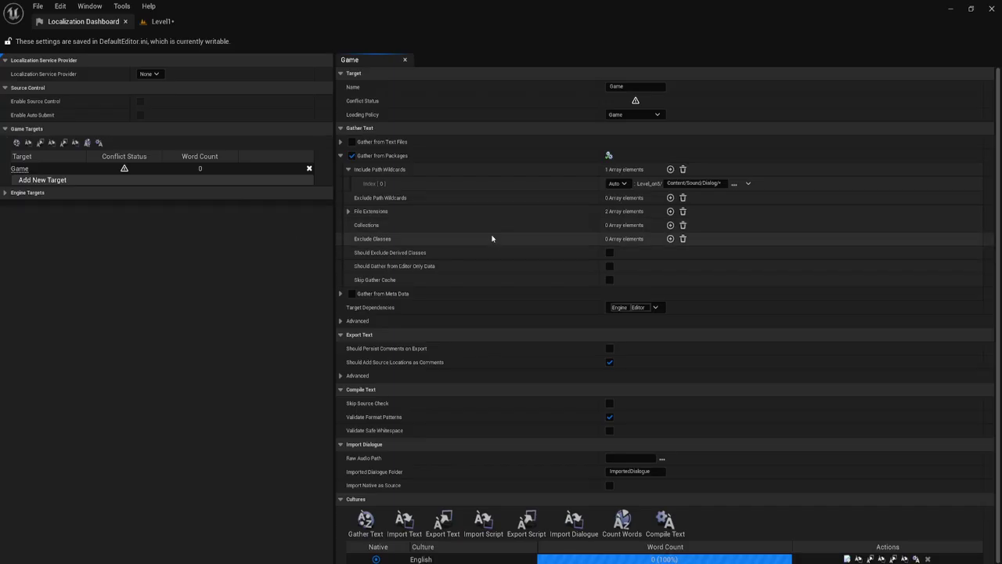
pyautogui.scroll(-2, 609, 300)
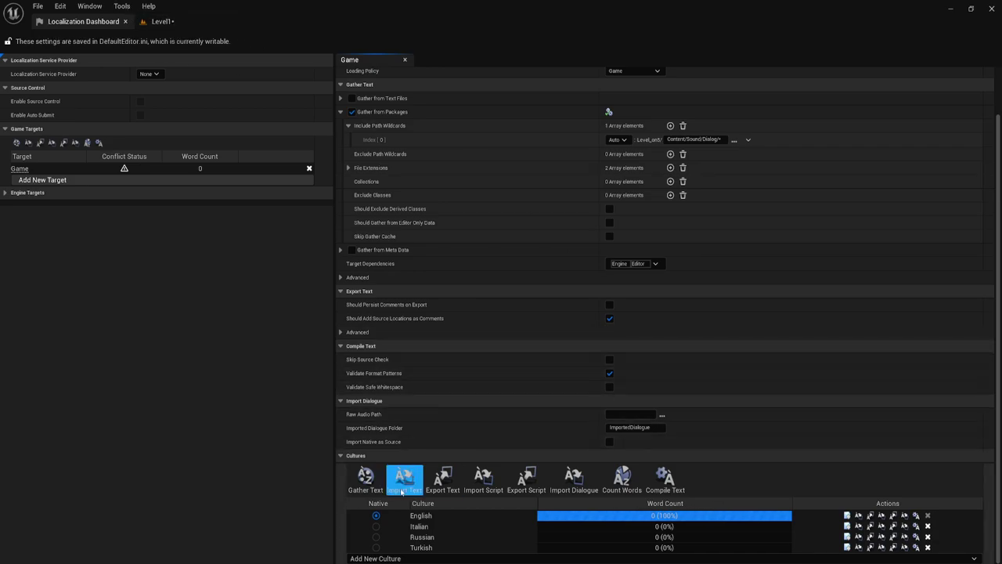
pyautogui.click(365, 476)
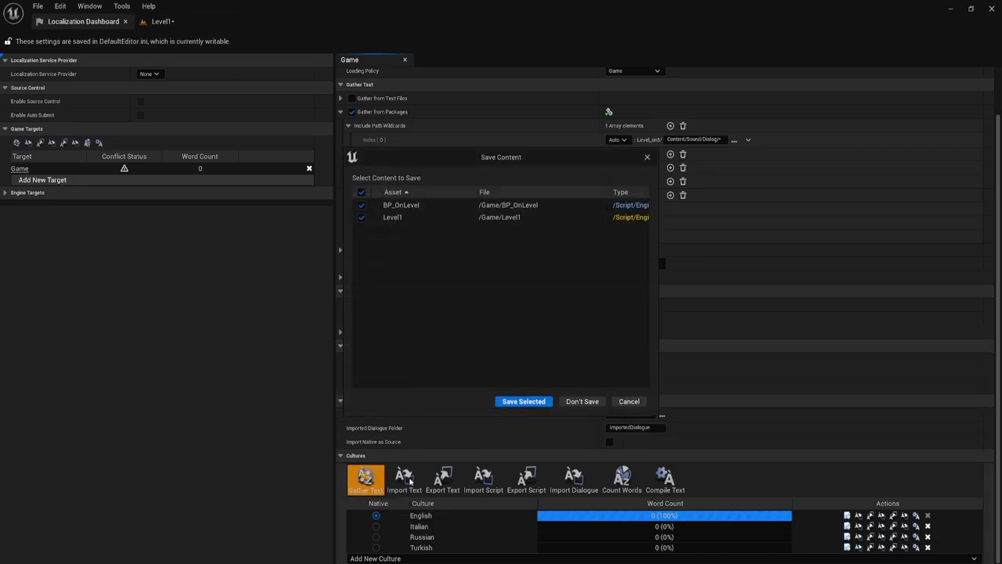
pyautogui.click(534, 402)
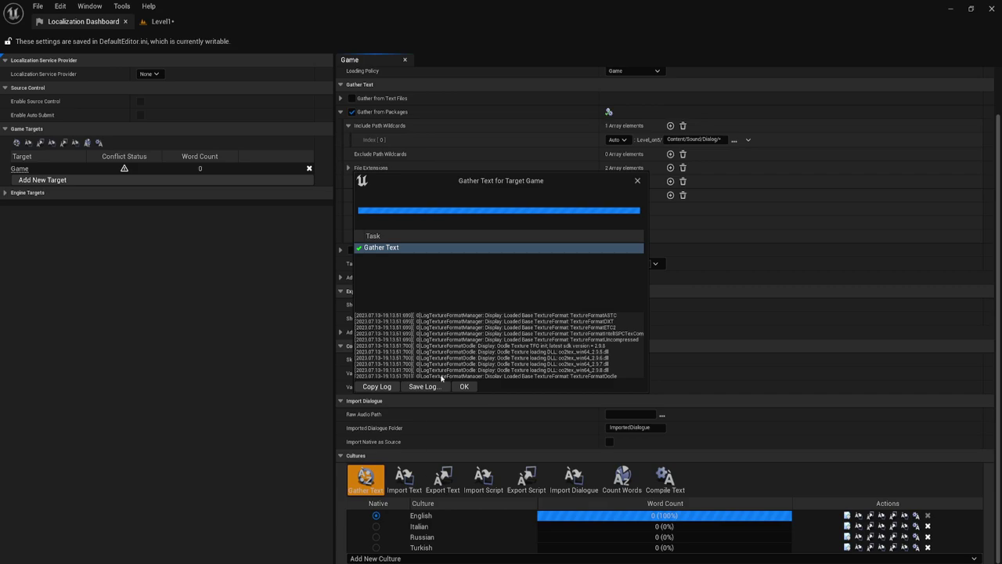
pyautogui.click(465, 386)
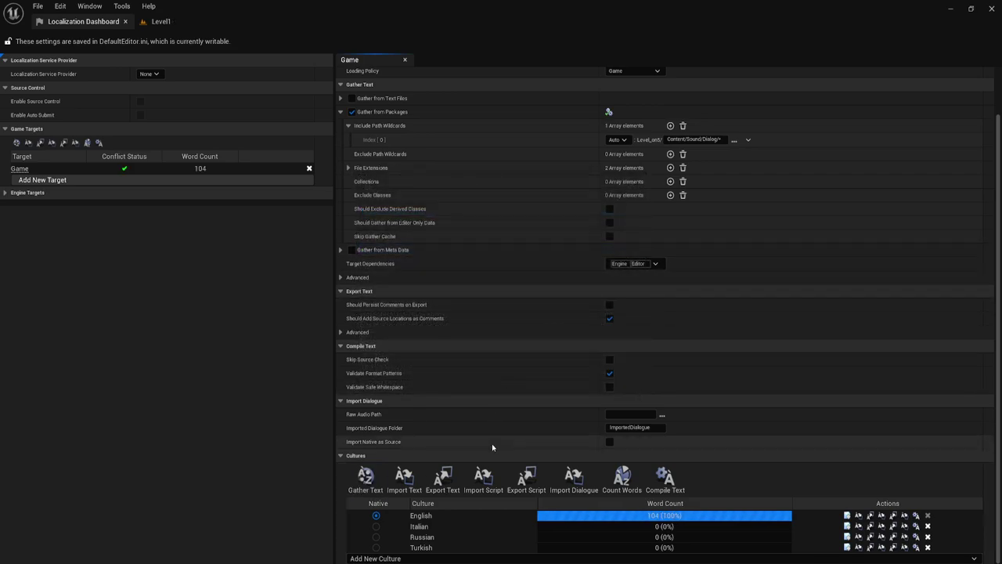
# Step: Inspect the untranslated English entries in the translation editor, then close it
pyautogui.click(847, 516)
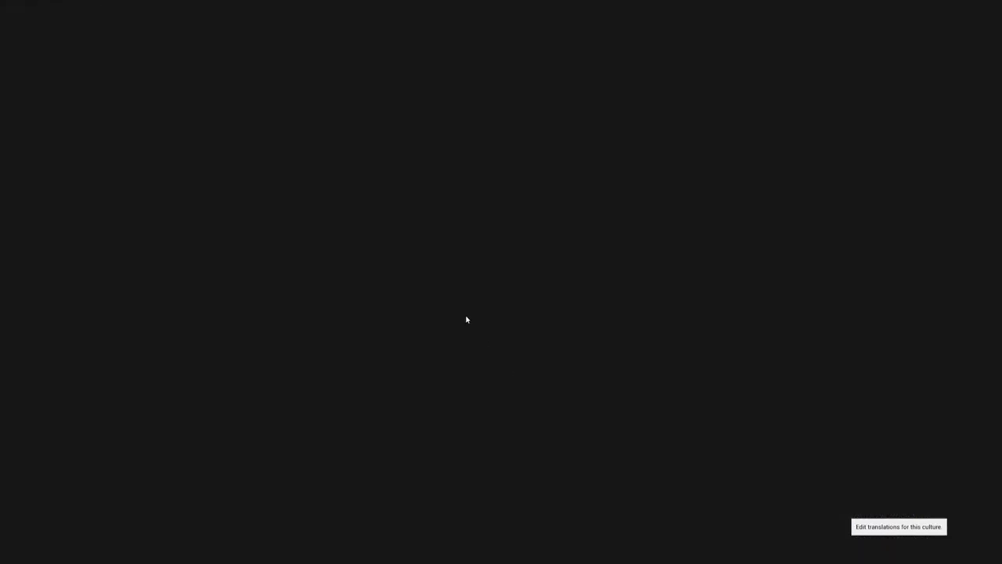
pyautogui.click(54, 58)
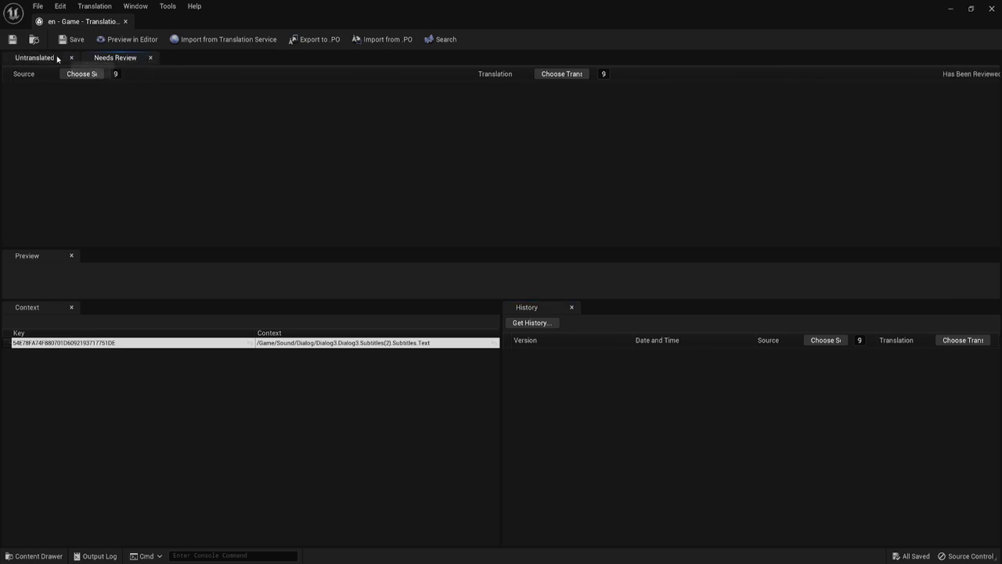
pyautogui.click(126, 21)
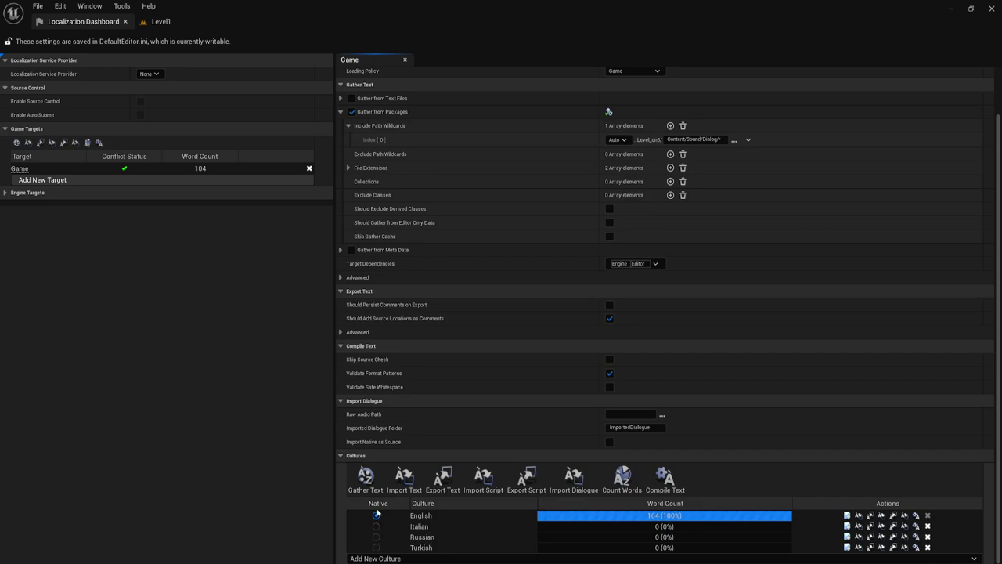
# Step: Make Russian the native culture and show the message log for the translation-loading error
pyautogui.click(375, 537)
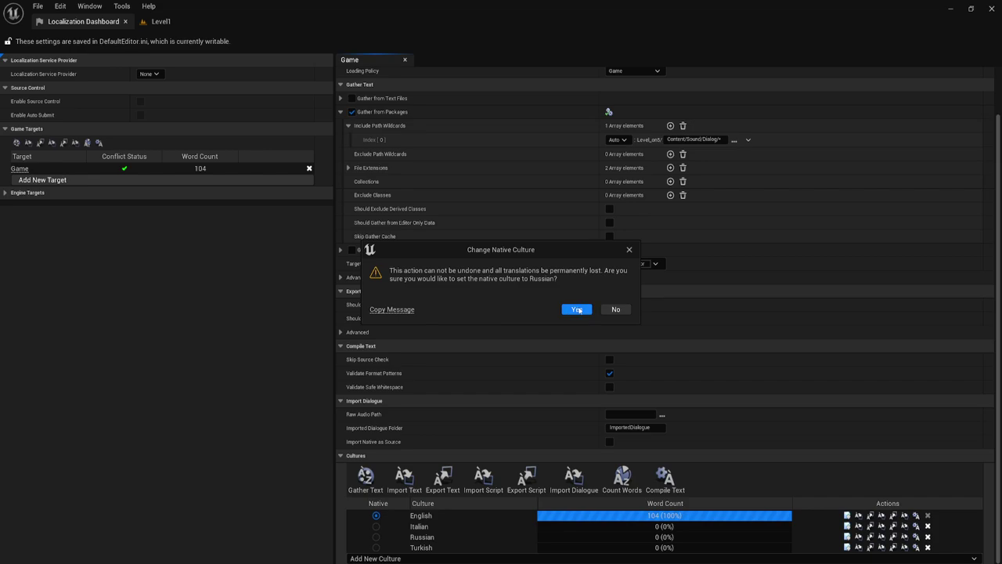
pyautogui.click(577, 309)
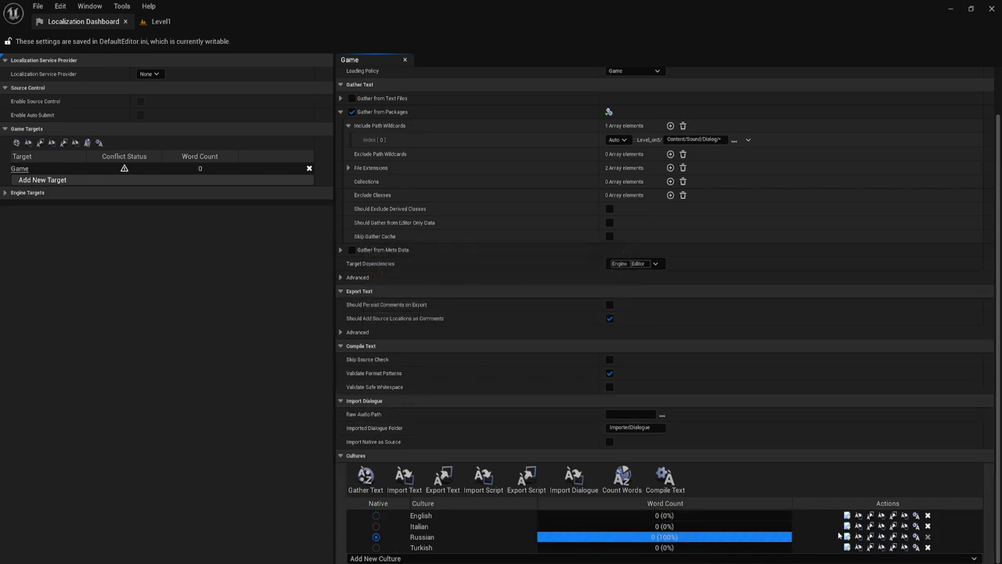
pyautogui.click(846, 537)
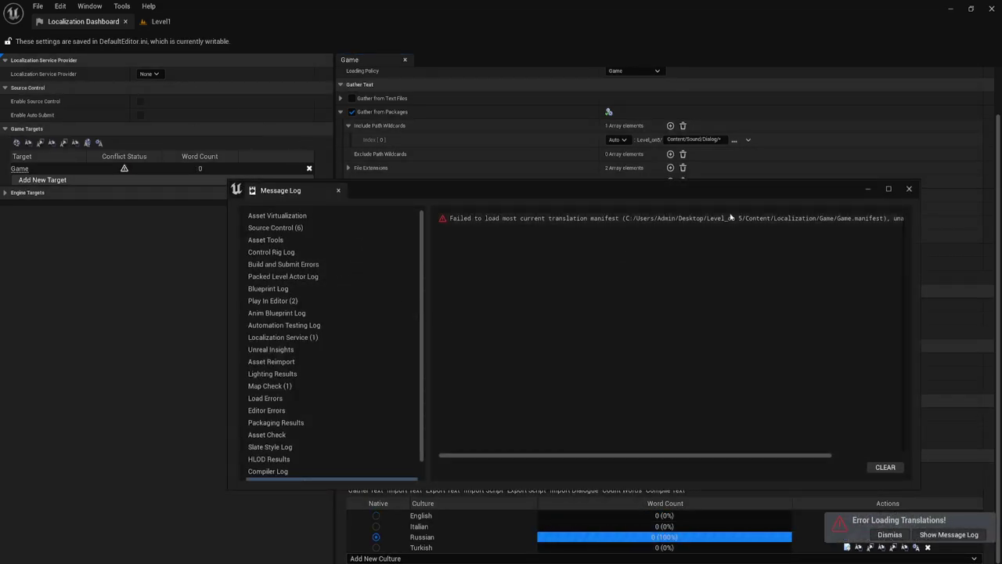
# Step: Regather Game text so Russian has 104 words, dismiss the error, and start the Russian script export
pyautogui.click(909, 189)
pyautogui.click(367, 477)
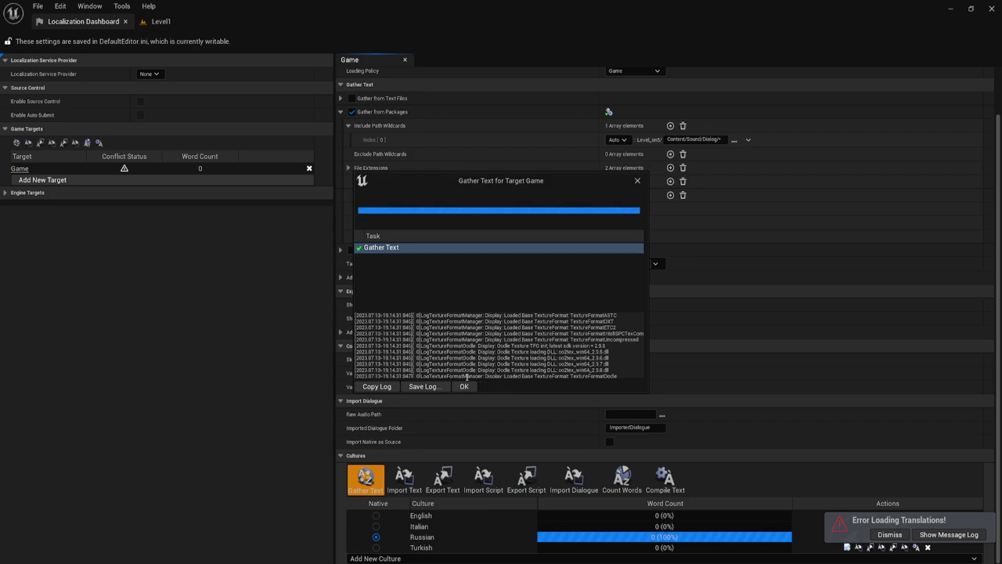
pyautogui.click(465, 386)
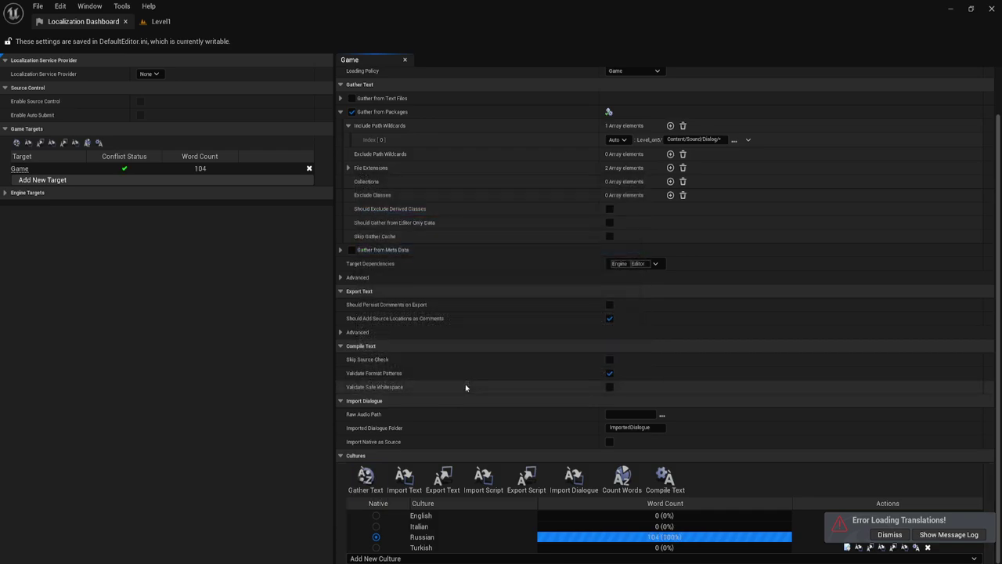
pyautogui.click(889, 535)
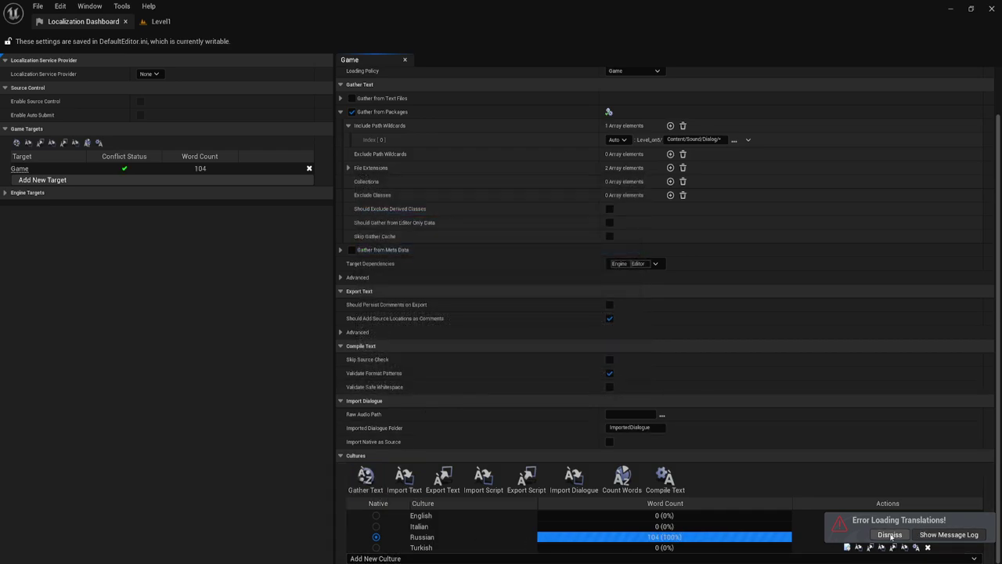
pyautogui.click(893, 536)
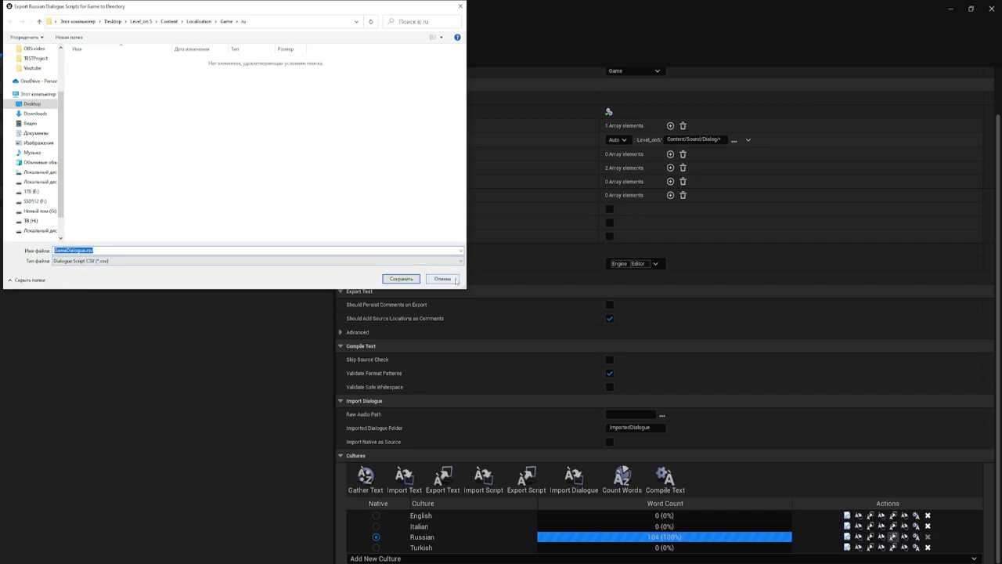
# Step: Cancel the dialogue script export and view the Russian entries needing review
pyautogui.click(455, 280)
pyautogui.click(847, 537)
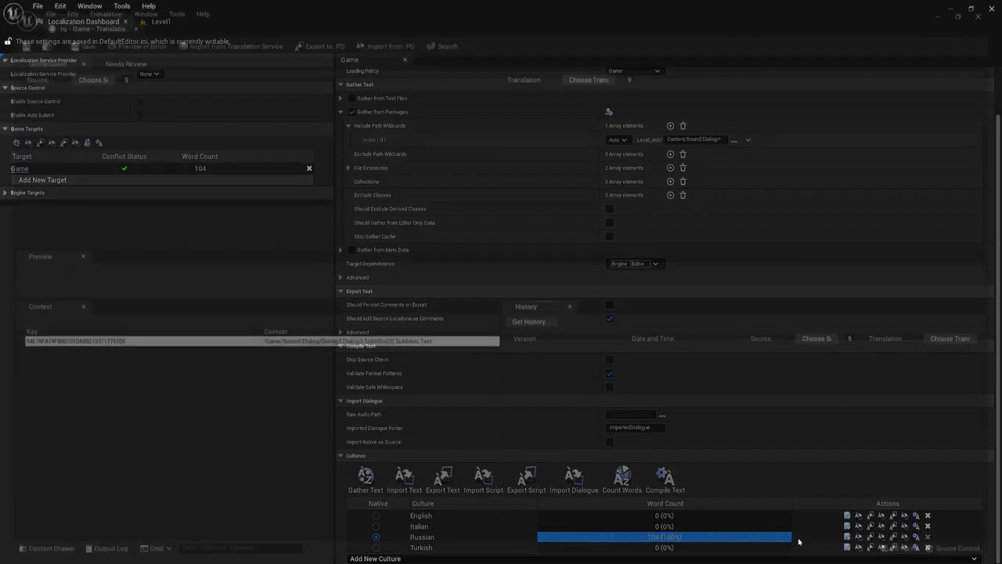
pyautogui.click(117, 58)
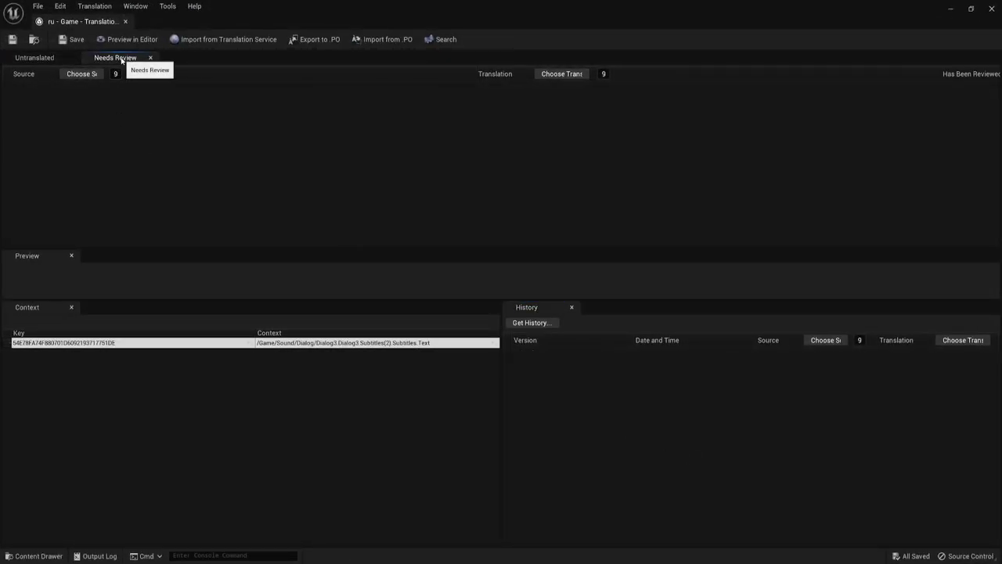
# Step: List the completed Russian translations, preview one subtitle line, and close the translation editor
pyautogui.click(110, 6)
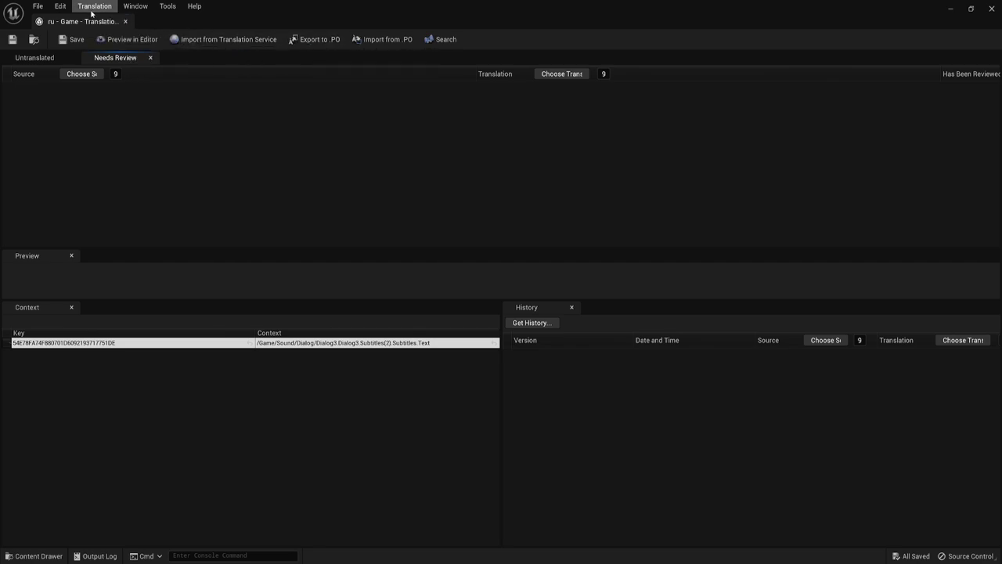
pyautogui.moveTo(147, 6)
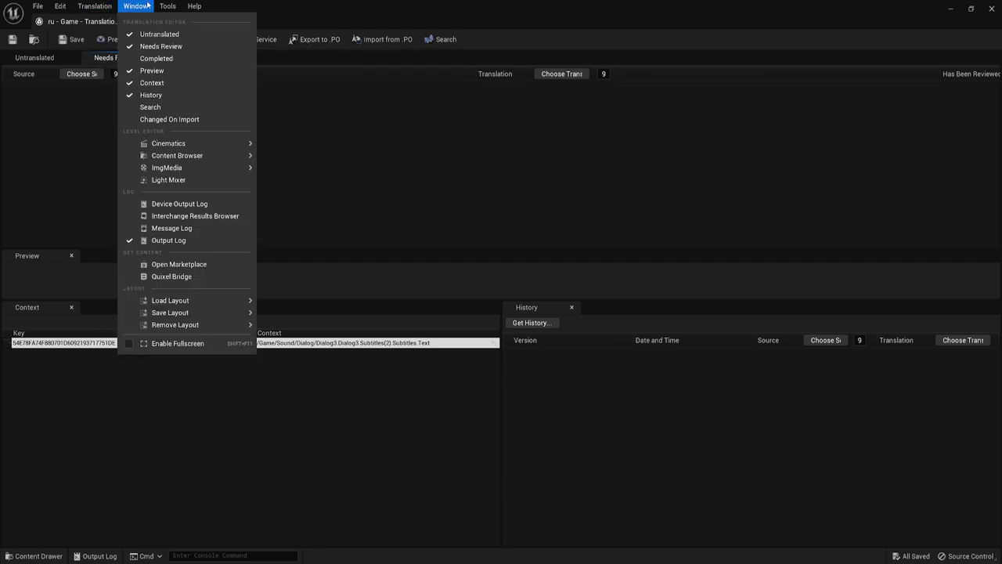
pyautogui.click(156, 58)
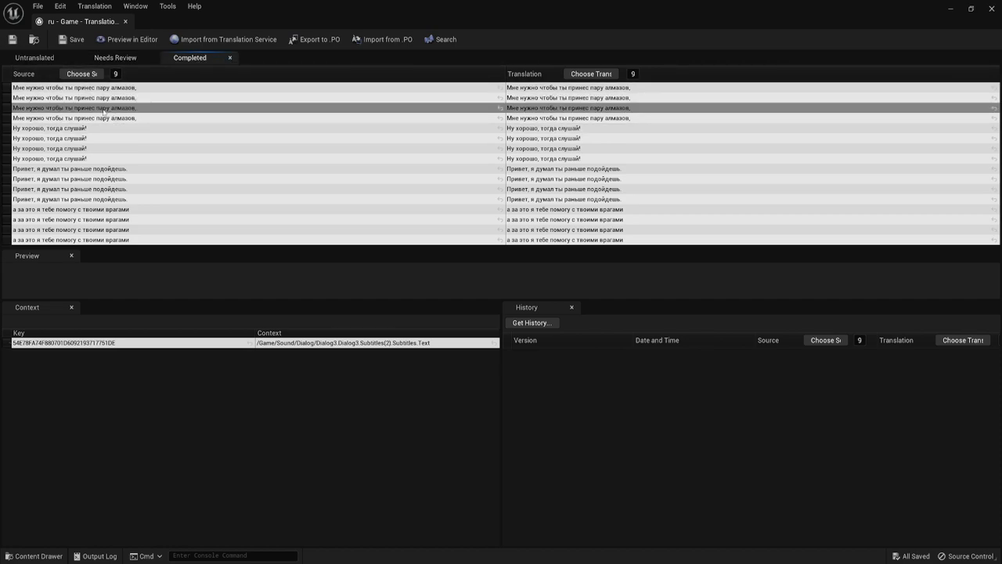
pyautogui.click(287, 99)
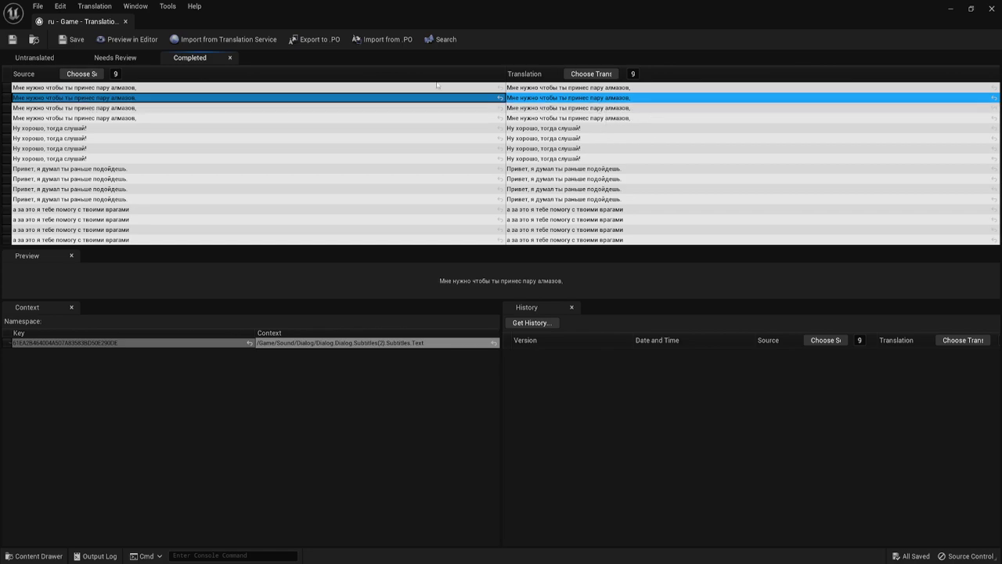
pyautogui.click(125, 22)
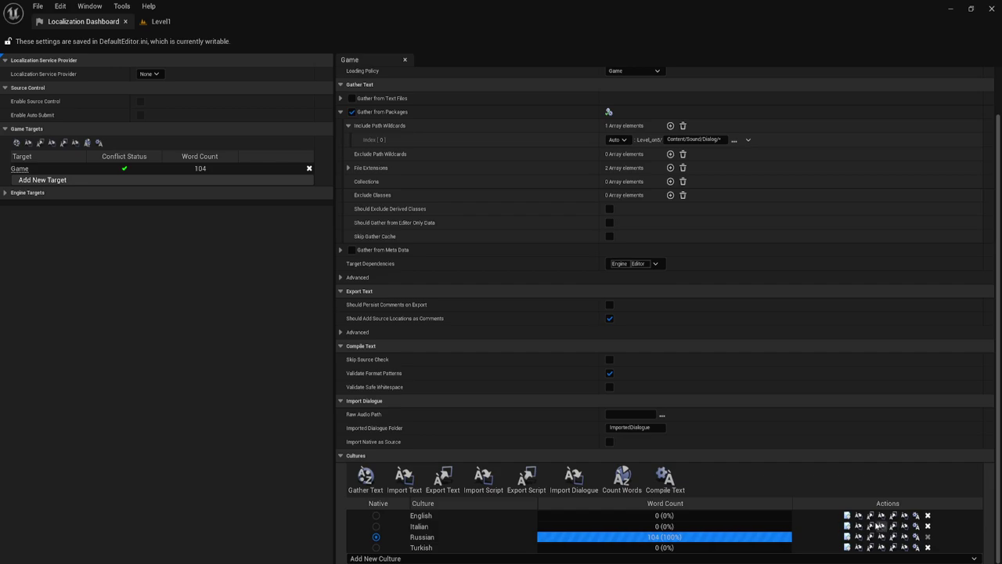
pyautogui.click(847, 536)
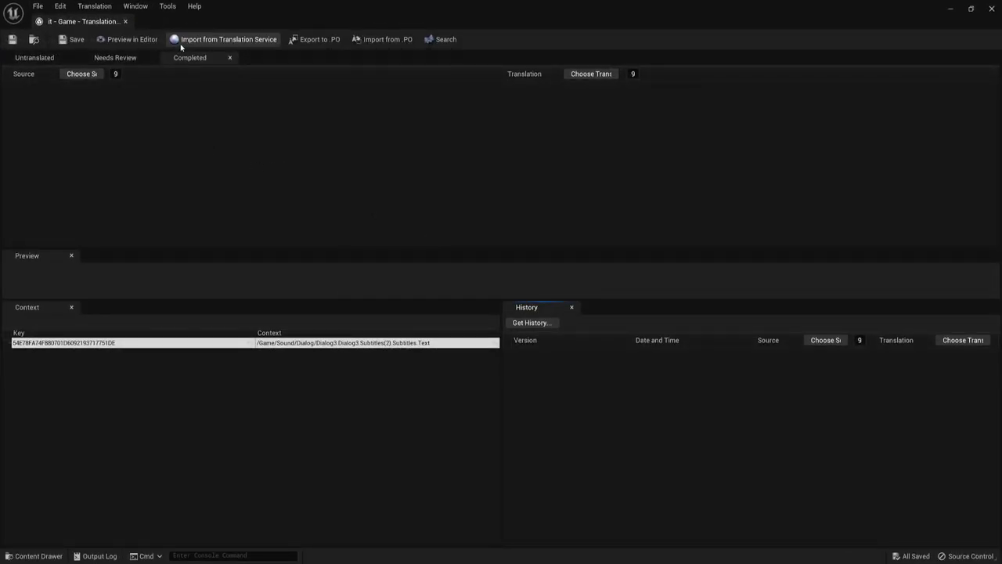
pyautogui.click(24, 58)
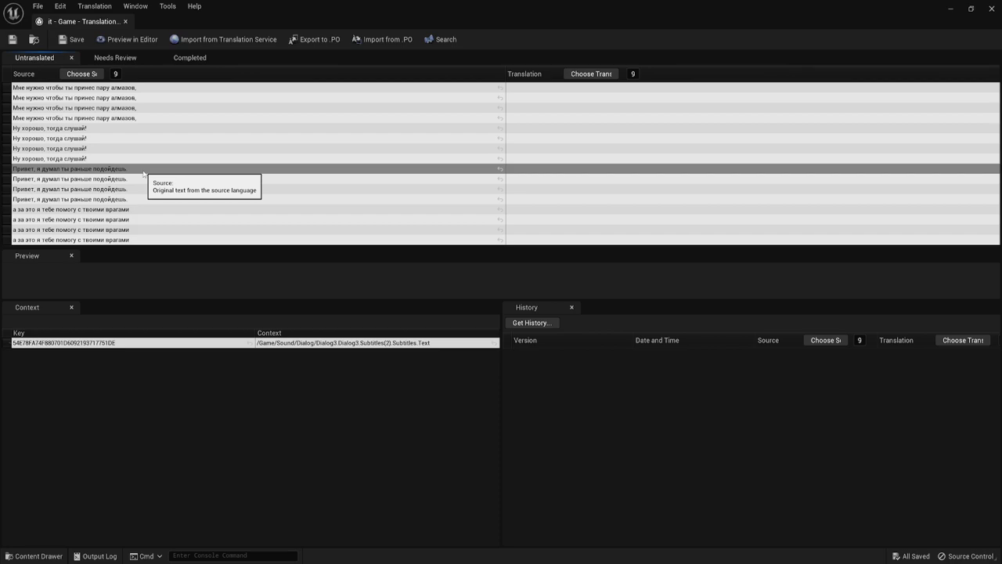
# Step: Close the Italian translation editor and open the Dialog4 sound wave from Level1's Content Browser
pyautogui.click(126, 22)
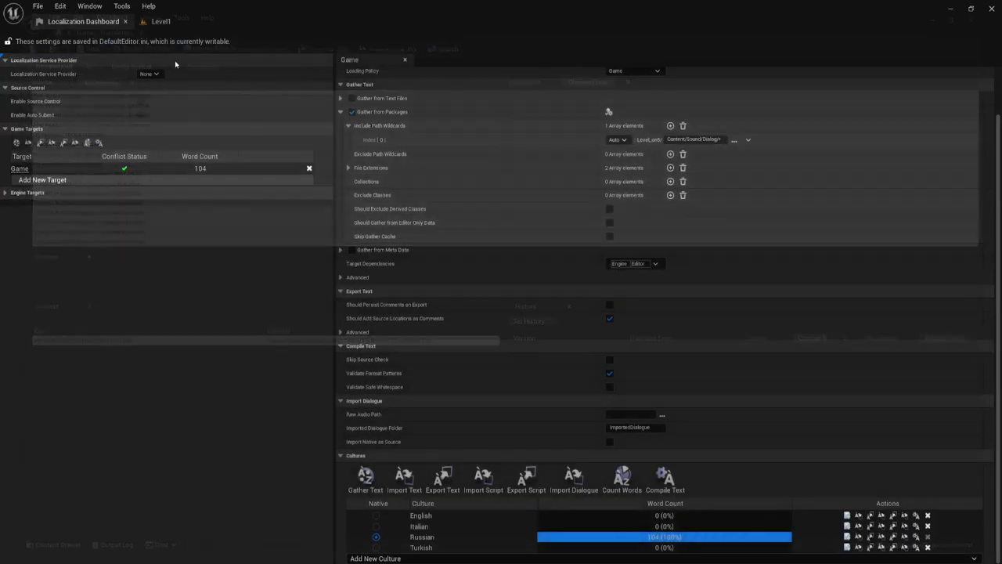
pyautogui.click(157, 22)
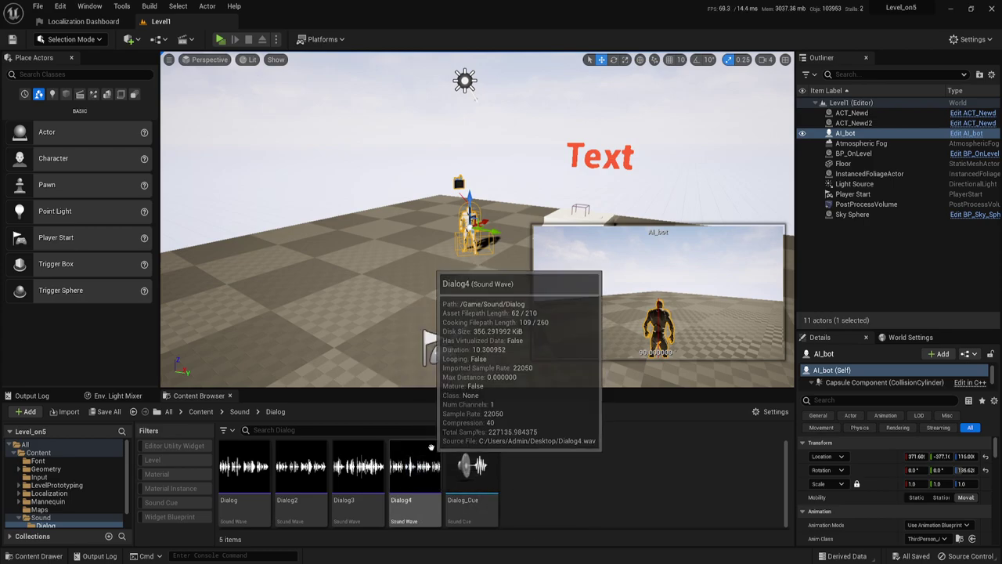
pyautogui.doubleClick(416, 473)
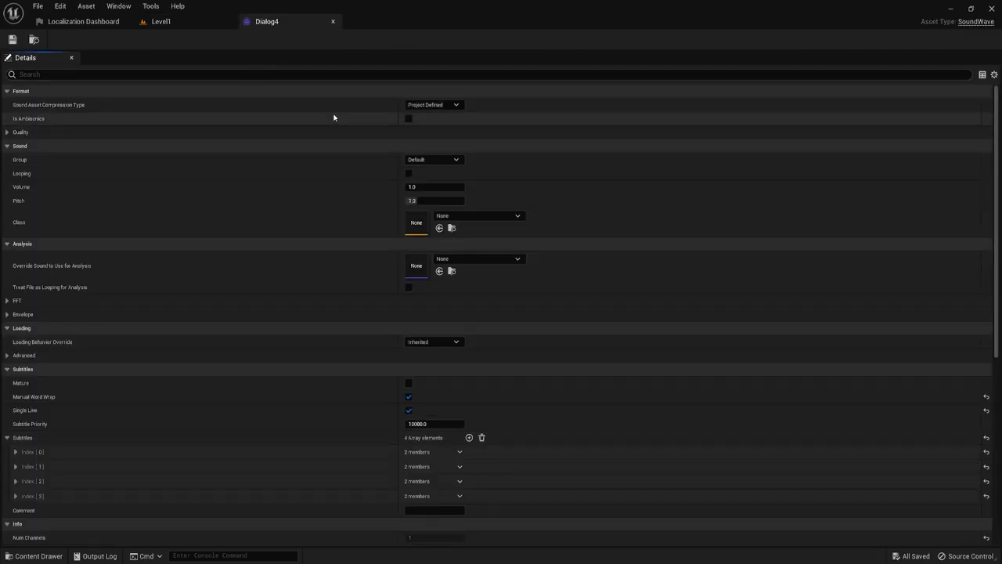
# Step: Expand subtitles Index[0]–[3], select the first Russian Text, and bring up Google Translate
pyautogui.scroll(-3, 485, 447)
pyautogui.scroll(-3, 485, 447)
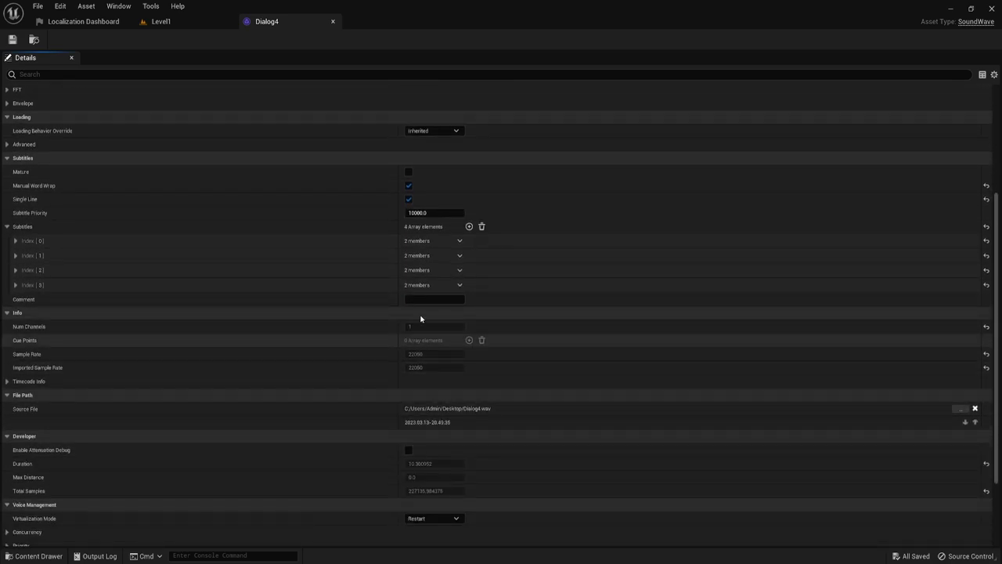
pyautogui.click(15, 241)
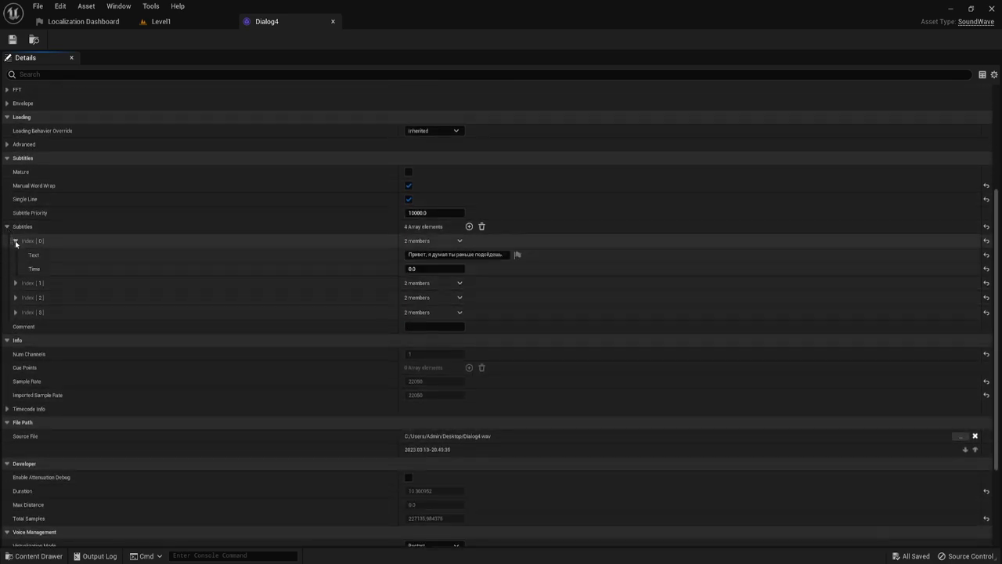
pyautogui.click(15, 283)
pyautogui.click(15, 324)
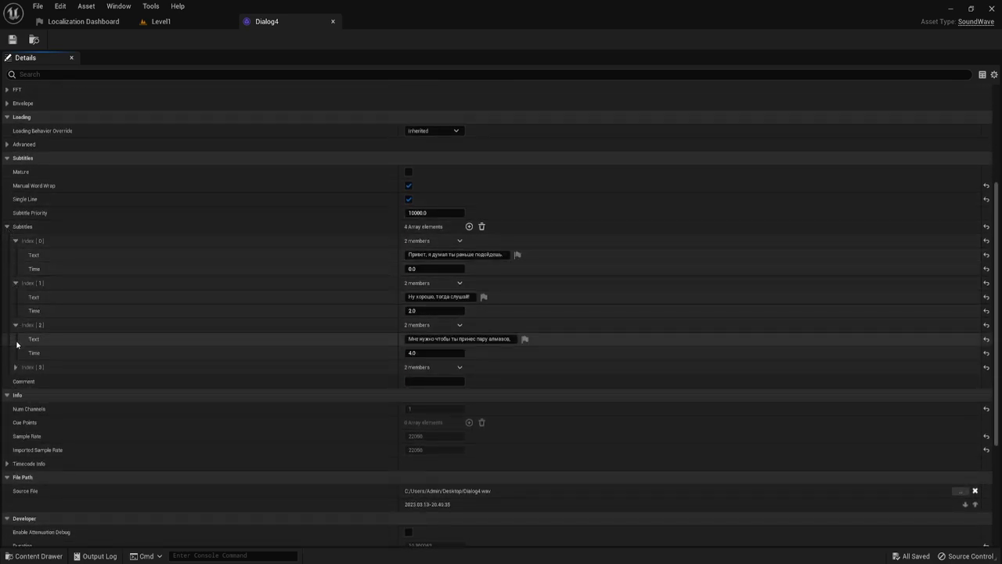
pyautogui.click(15, 367)
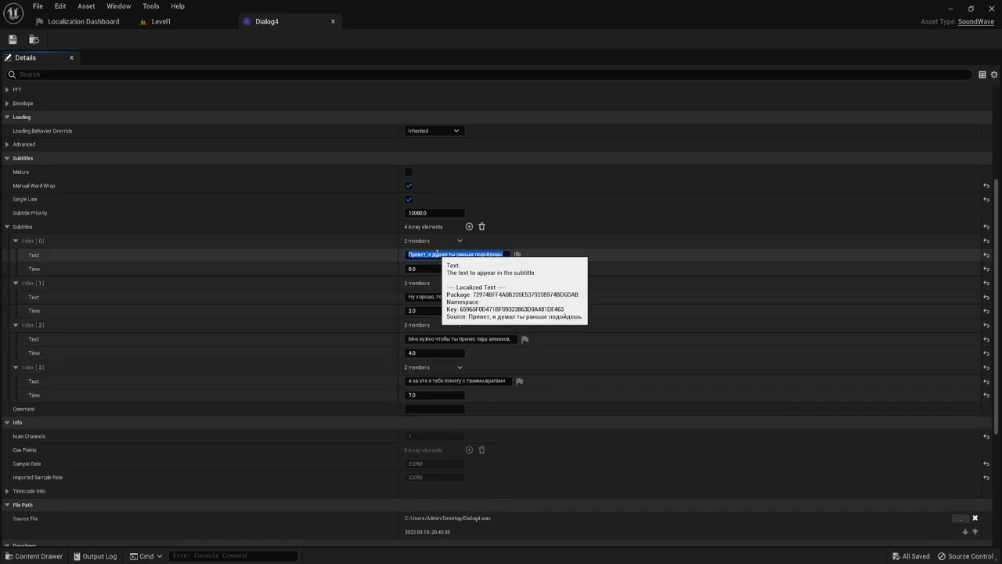
pyautogui.click(433, 254)
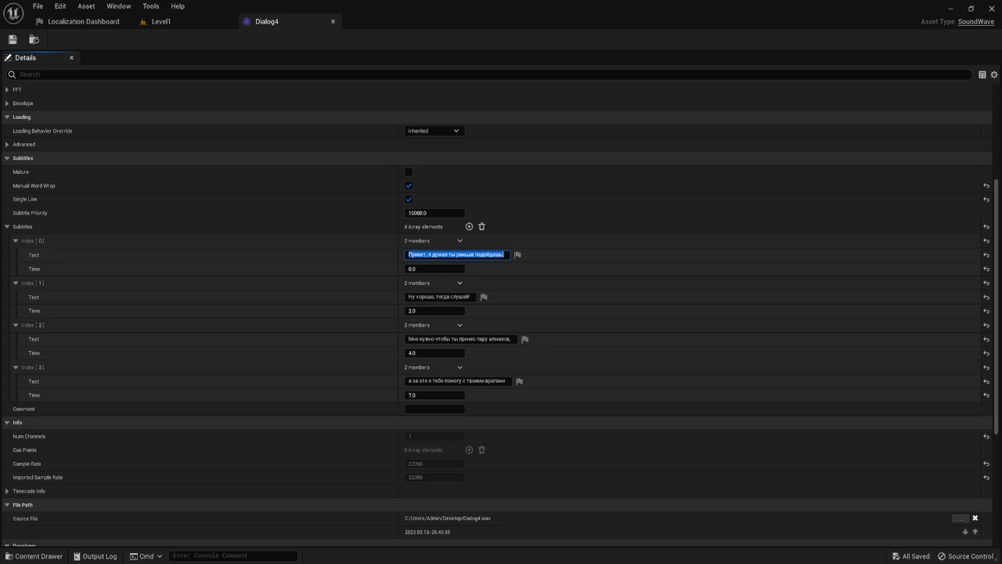
pyautogui.hotkey('alt', 'Tab')
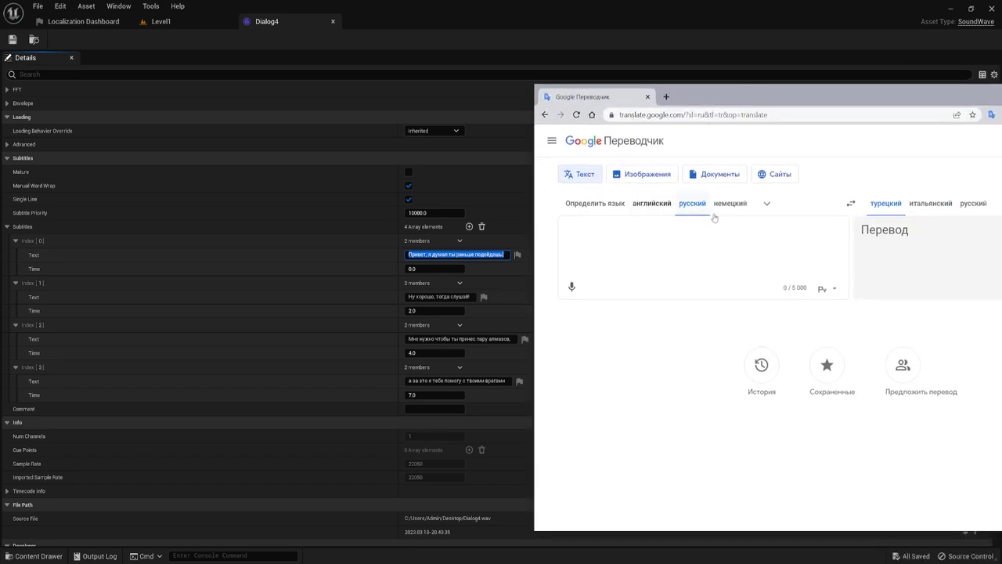
# Step: Copy Dialog4's first Russian subtitle line for translation into Turkish
pyautogui.hotkey('alt', 'Tab')
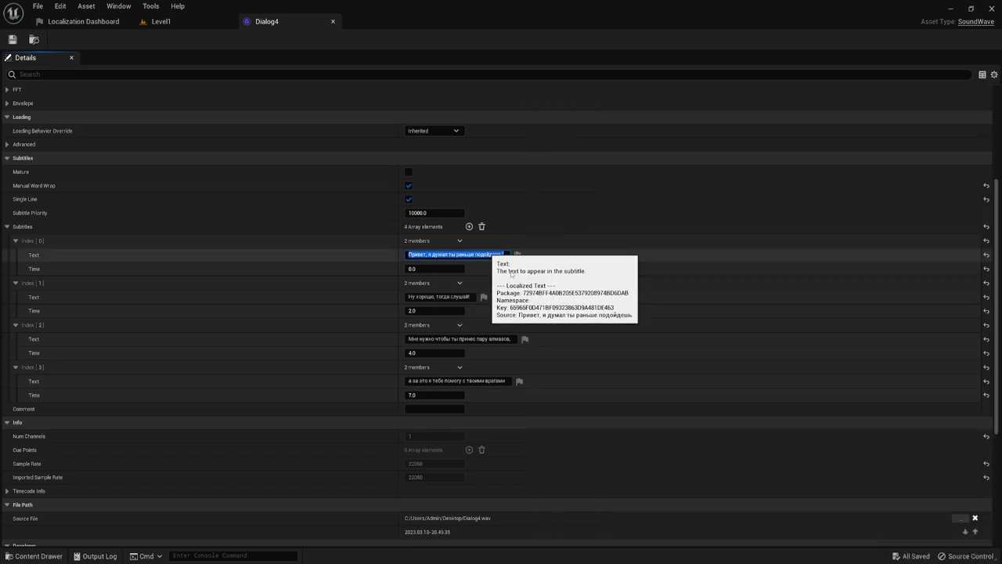
pyautogui.scroll(1, 510, 273)
pyautogui.doubleClick(487, 275)
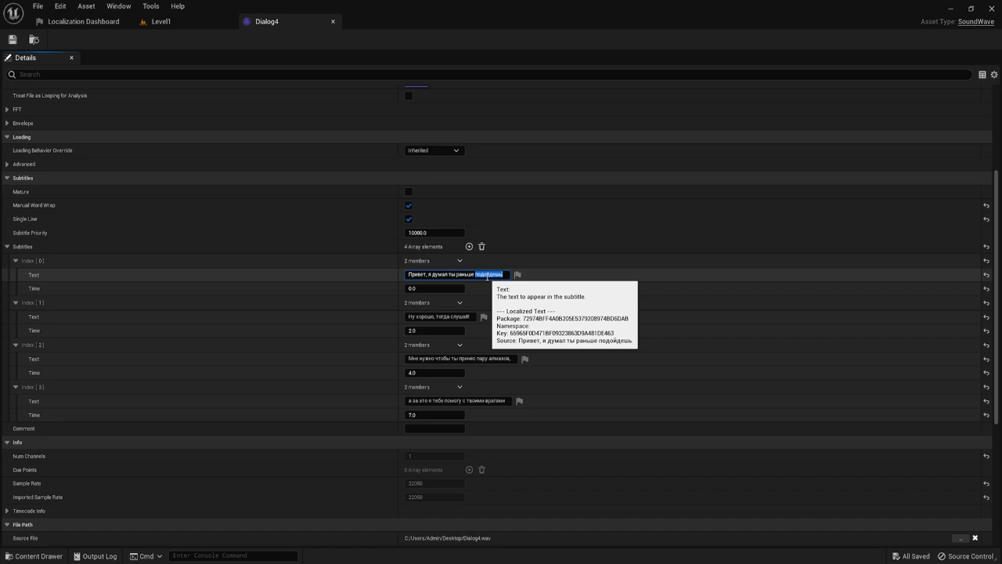
pyautogui.hotkey('ctrl', 'a')
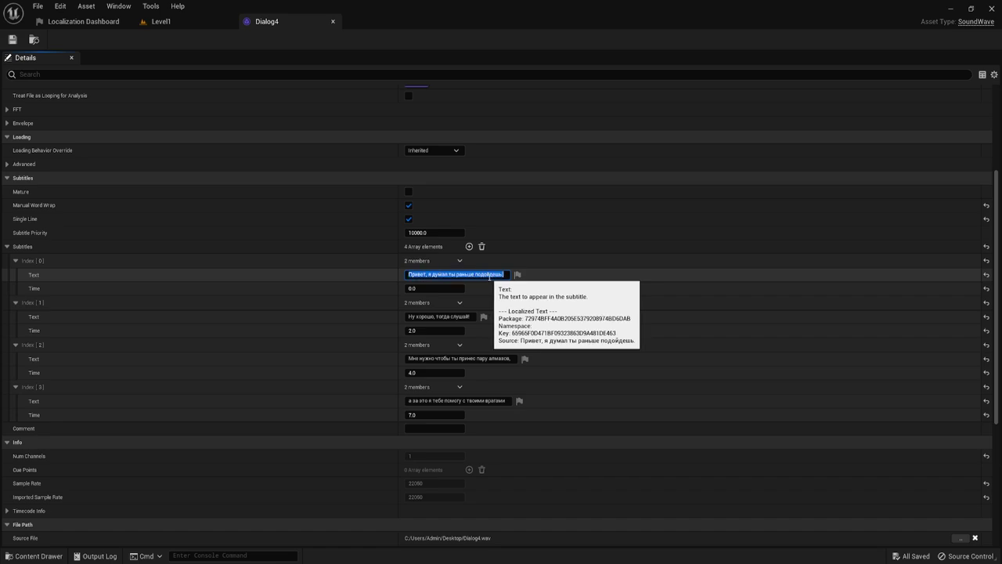
pyautogui.hotkey('ctrl', 'c')
pyautogui.hotkey('ctrl', 'c')
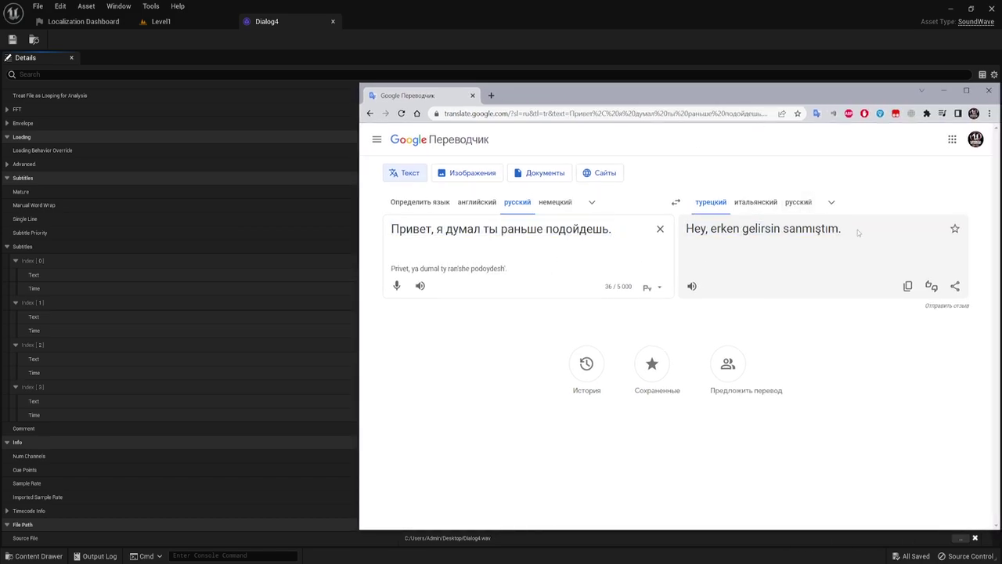
# Step: Paste the Turkish translation 'Hey, erken gelirsin sanmıştım.' over the first subtitle line
pyautogui.moveTo(857, 227); pyautogui.dragTo(660, 231)
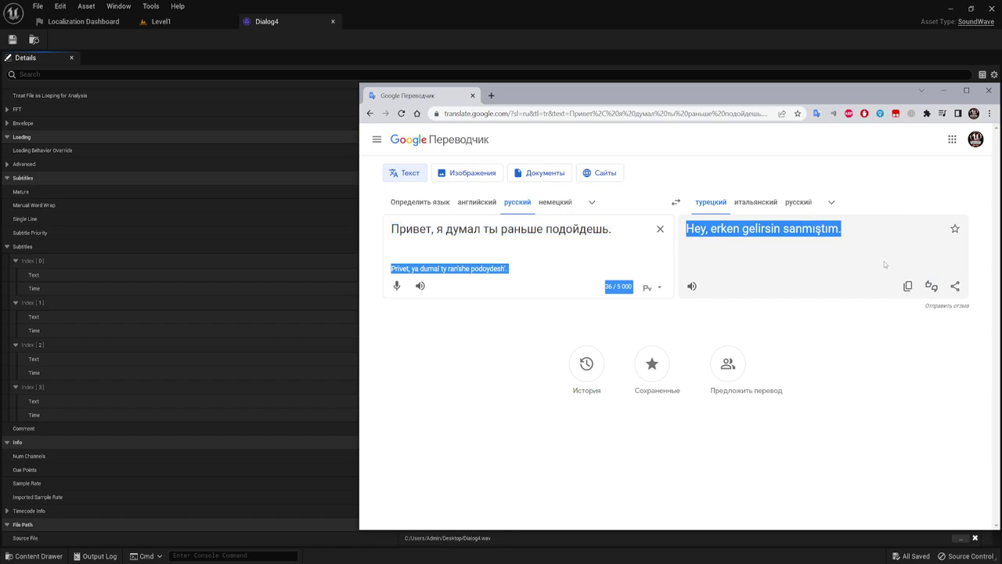
pyautogui.click(907, 286)
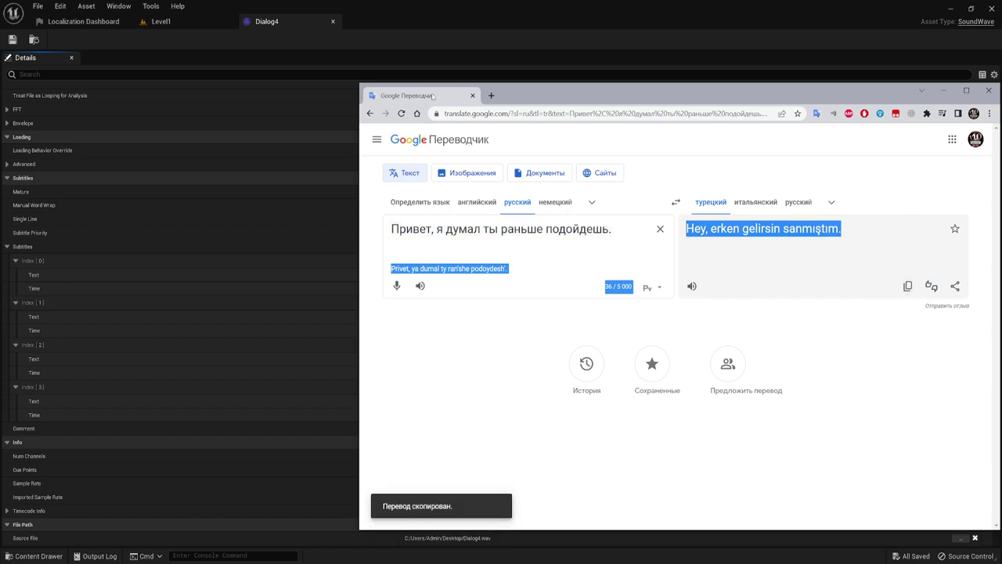
pyautogui.hotkey('alt', 'Tab')
pyautogui.click(435, 275)
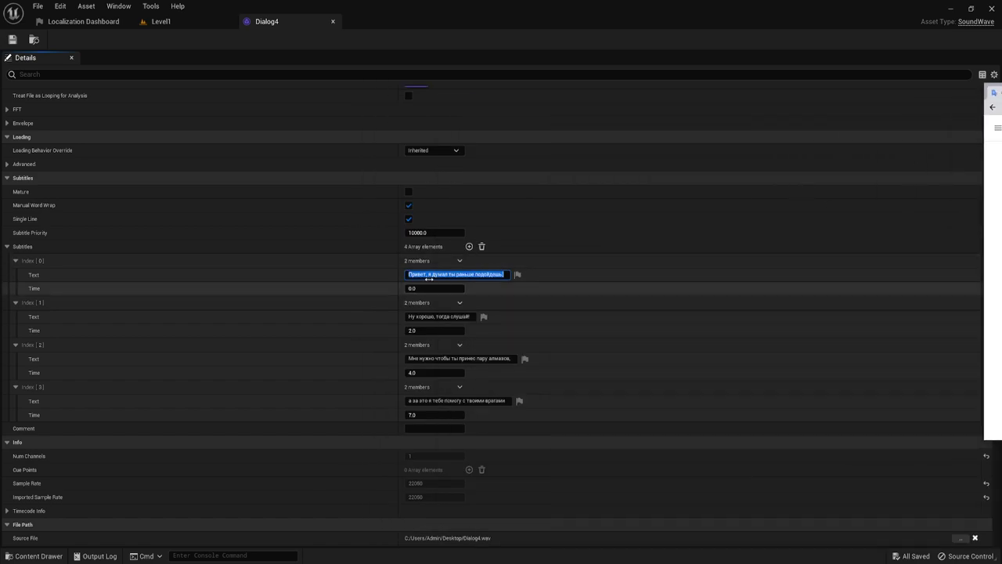
pyautogui.rightClick(437, 277)
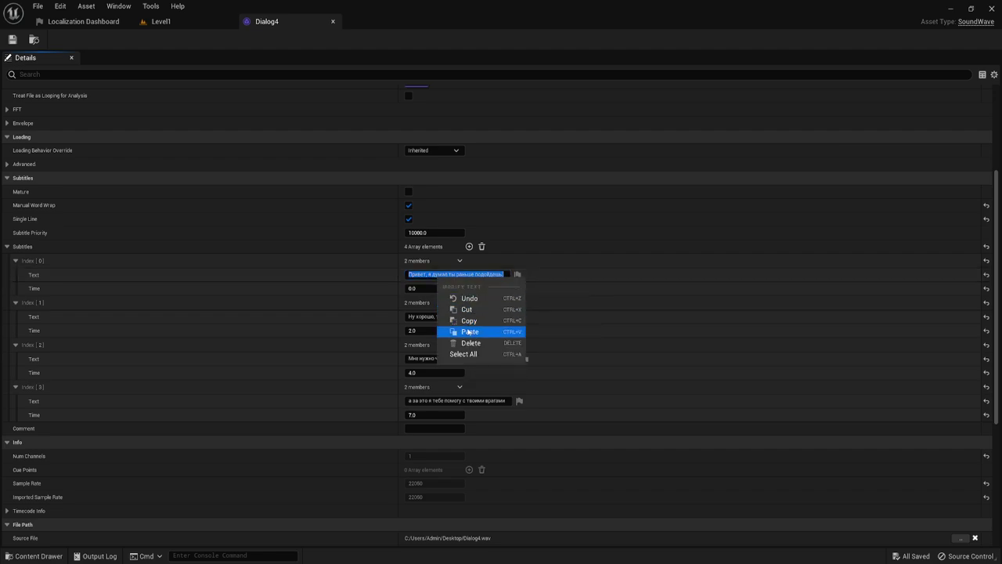
pyautogui.click(462, 330)
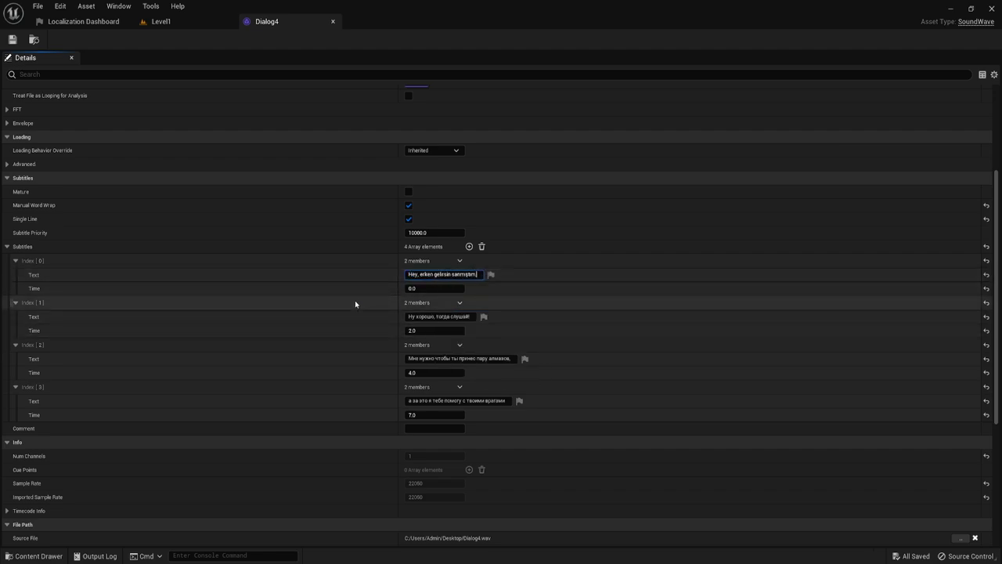
# Step: Check the Localization Dashboard's Russian 104 words and Turkish 0%, then return to Level1
pyautogui.click(409, 274)
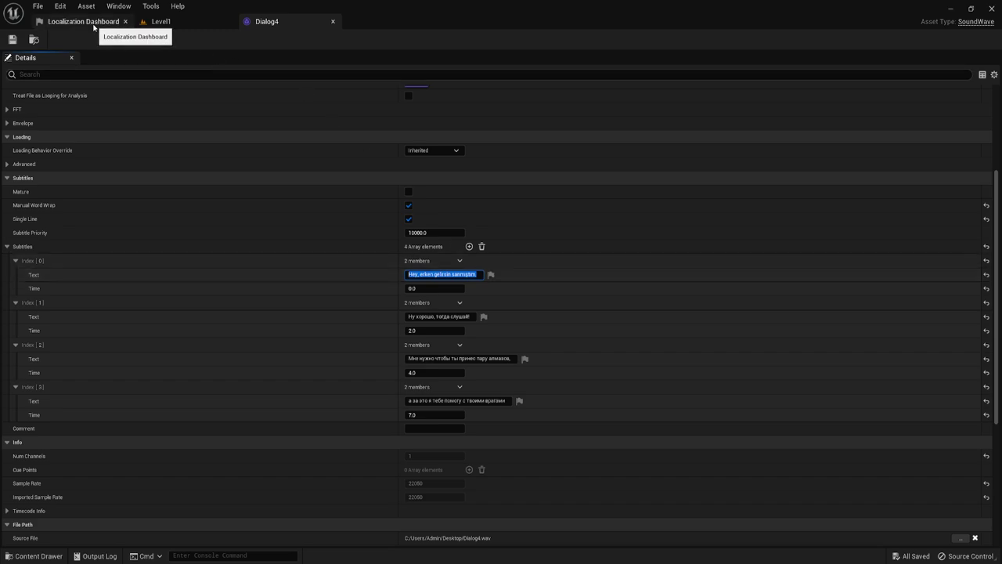
pyautogui.click(90, 27)
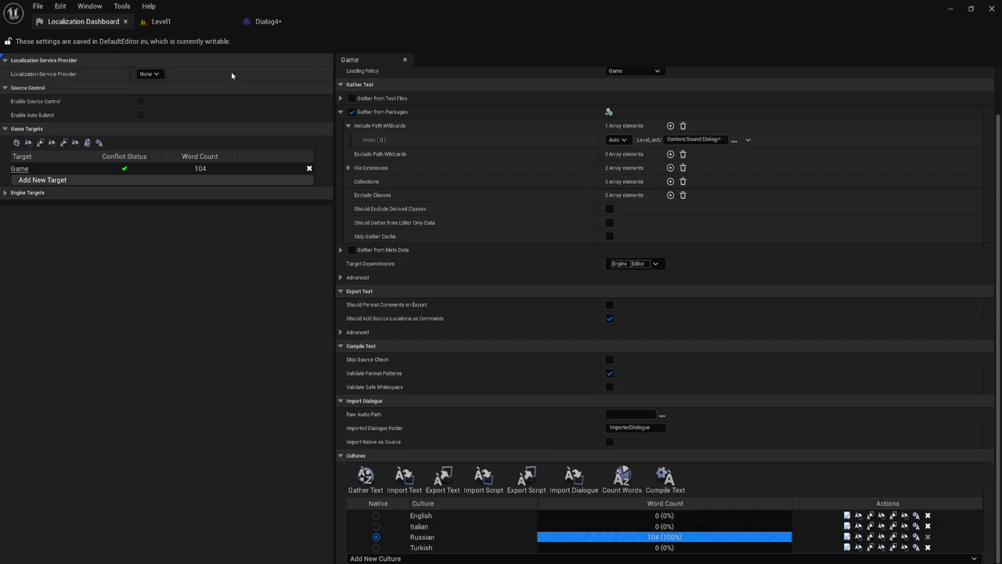
pyautogui.click(187, 22)
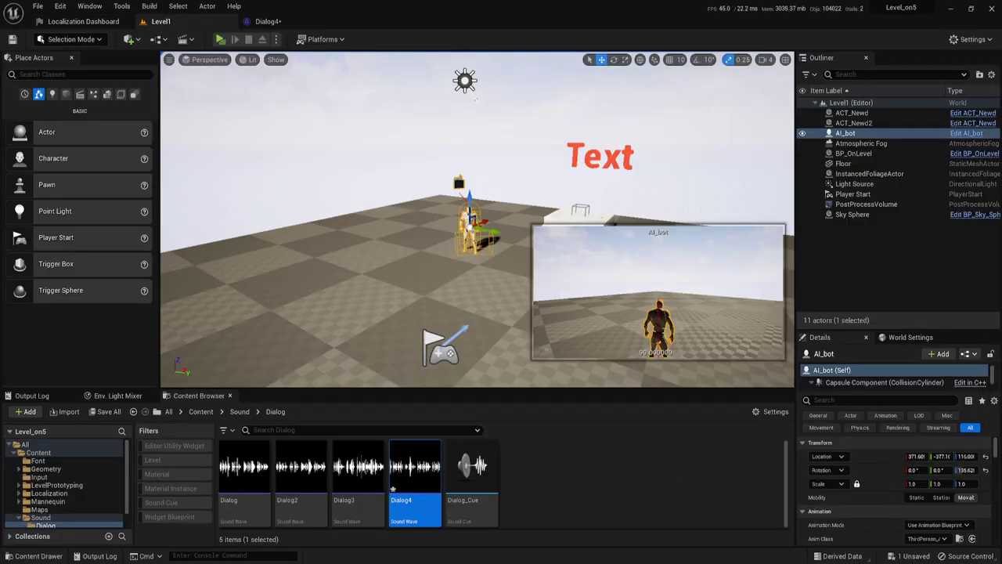
pyautogui.click(579, 474)
pyautogui.click(437, 292)
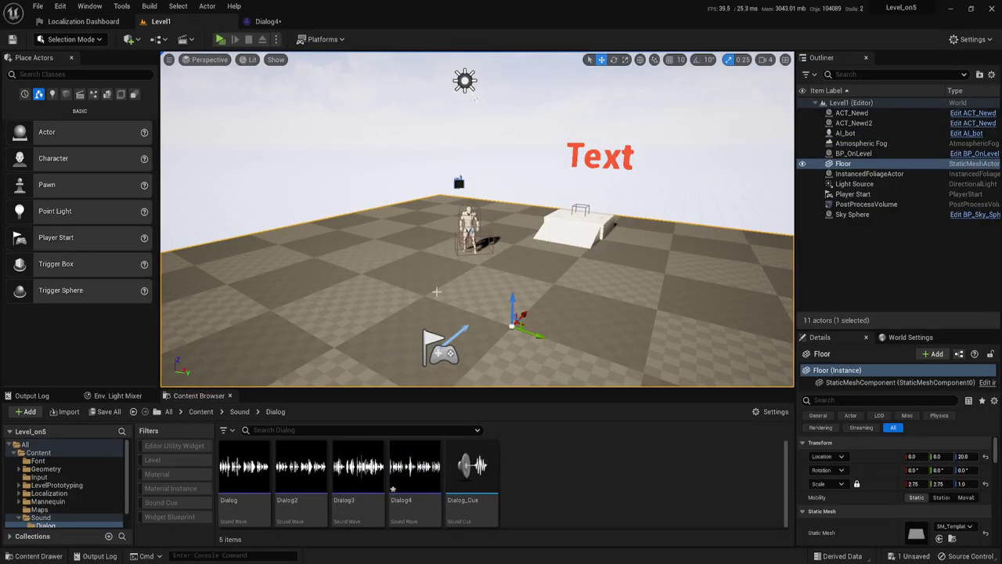
# Step: Add a new String Table asset to the Dialog folder via Miscellaneous
pyautogui.rightClick(557, 460)
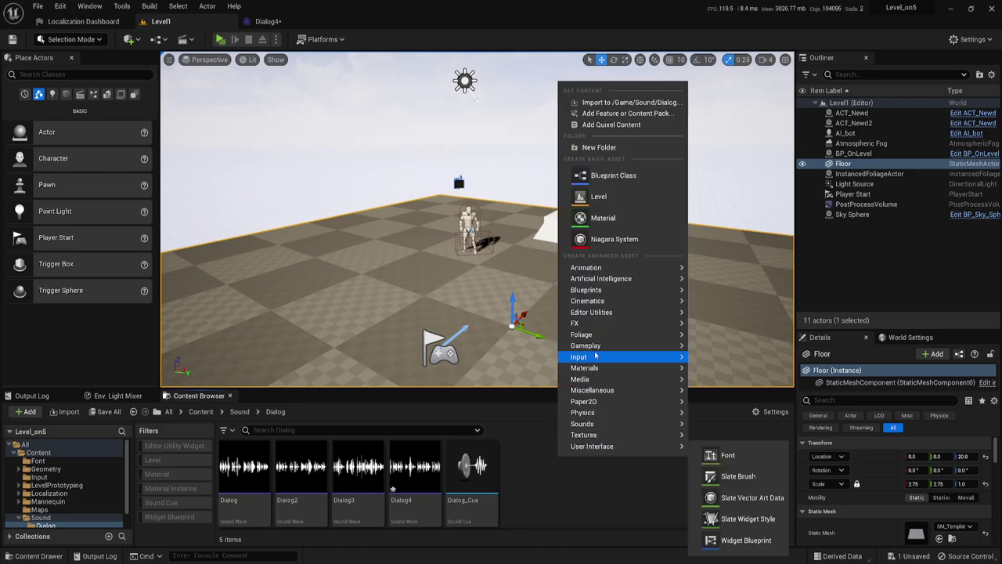
pyautogui.moveTo(593, 389)
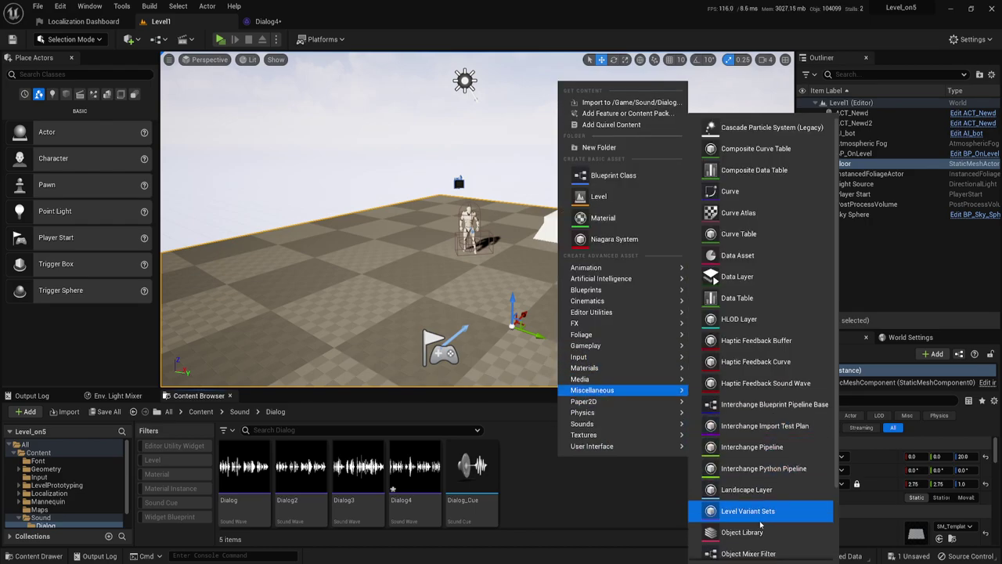
pyautogui.scroll(-1, 763, 508)
pyautogui.scroll(-2, 763, 508)
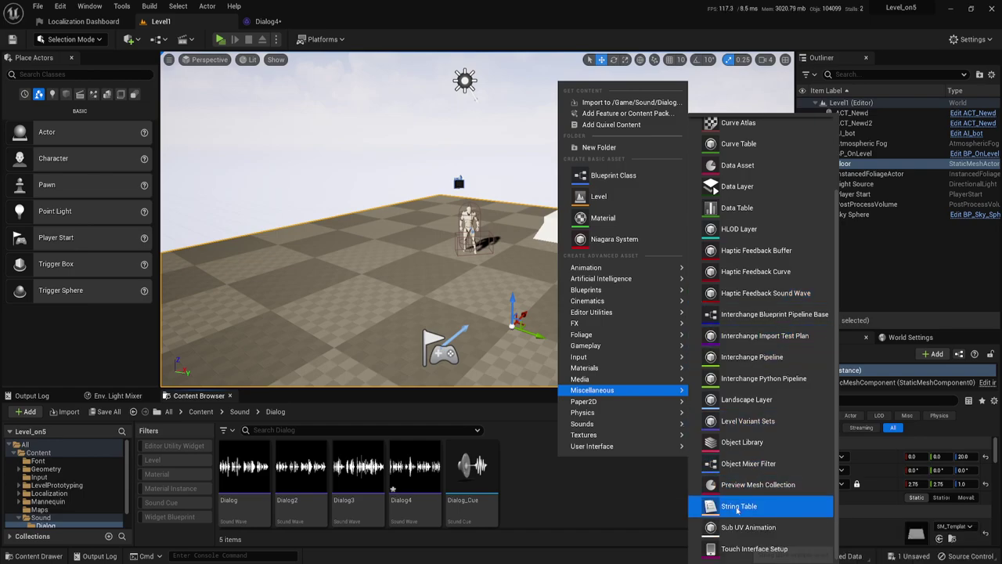
pyautogui.click(746, 507)
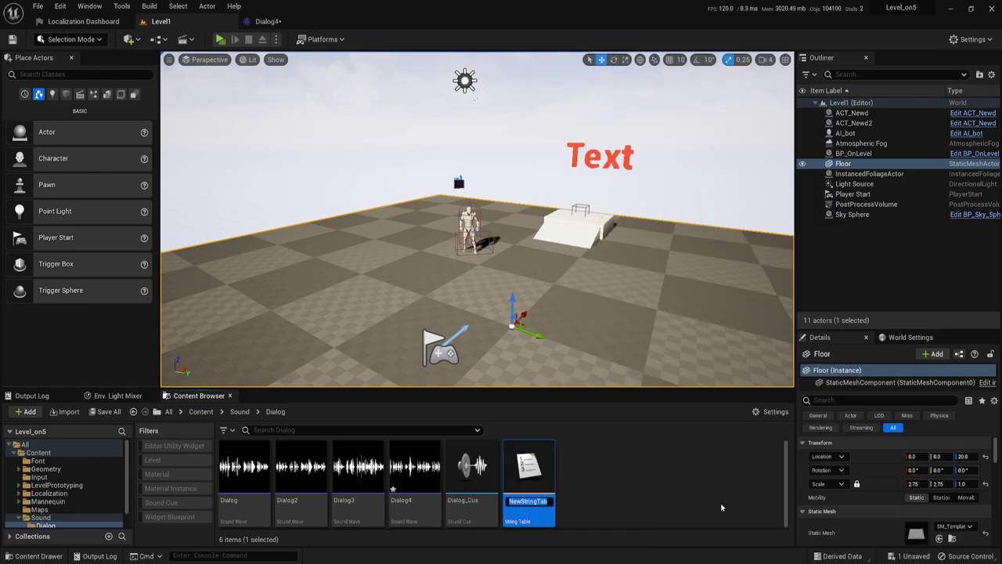
# Step: Name the String Table 'Stringlocalization' and start entering its first key
pyautogui.press('BackSpace')
pyautogui.write('b')
pyautogui.press('BackSpace')
pyautogui.write('Stri')
pyautogui.write('n')
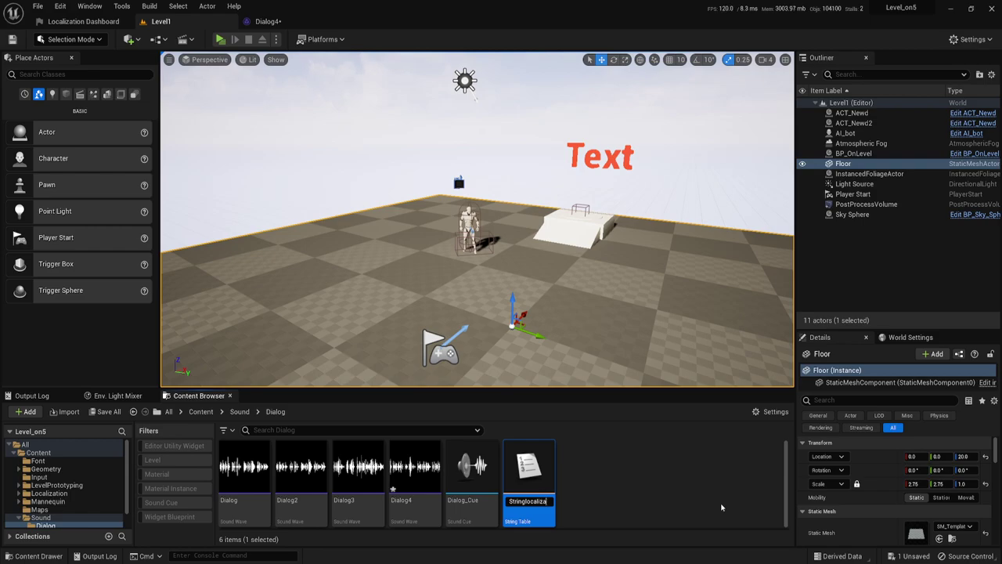
pyautogui.write('tion')
pyautogui.press('Return')
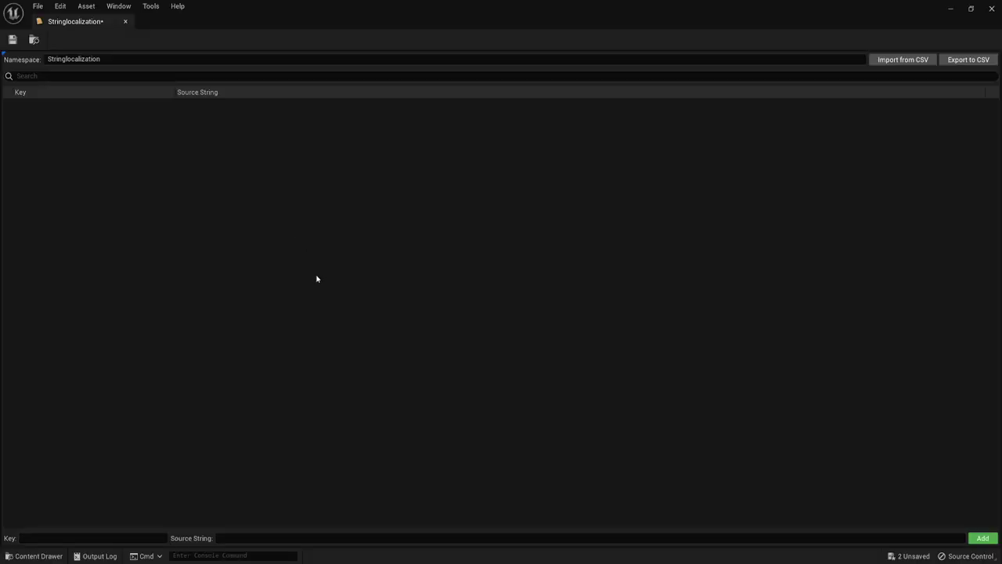
pyautogui.click(158, 538)
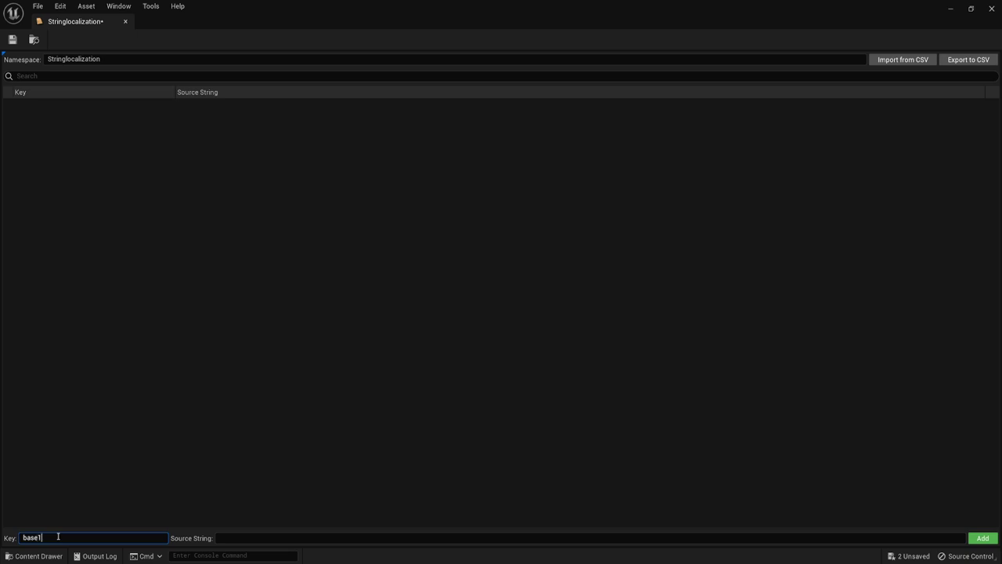
# Step: Paste the Russian line as base1's source string and dock the string table tab beside the other editors
pyautogui.click(249, 537)
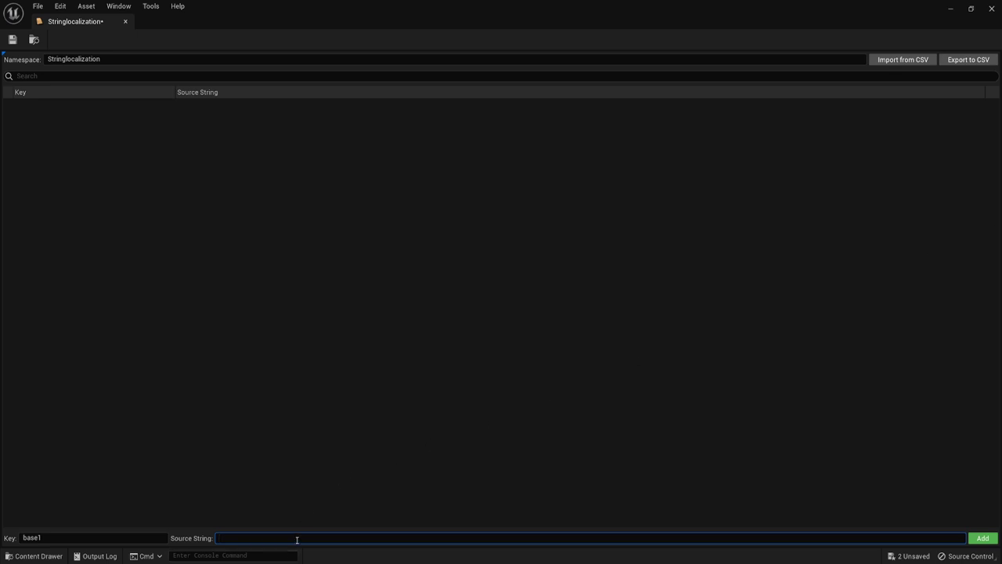
pyautogui.write('Привет, я думал ты раньше подойдешь.')
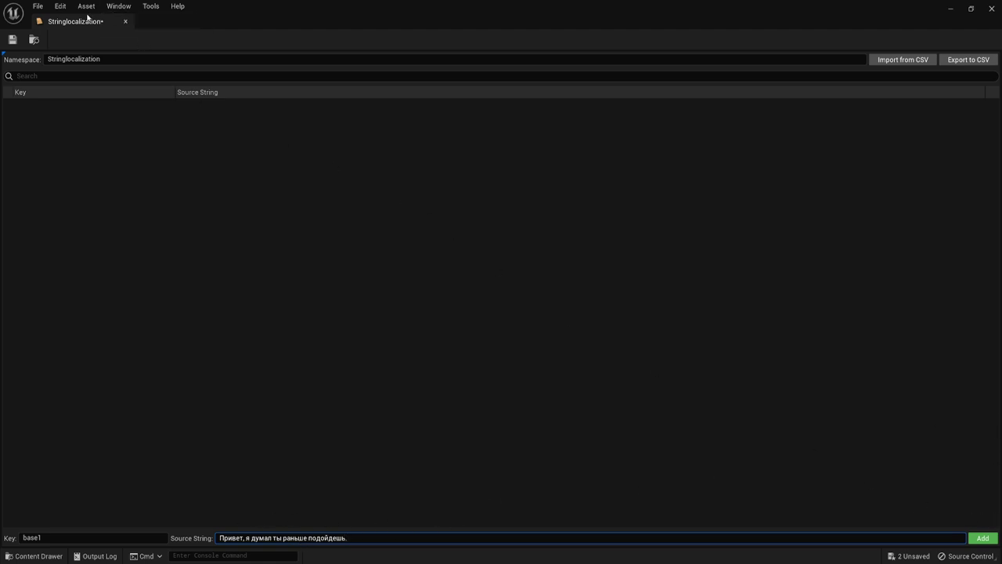
pyautogui.moveTo(88, 21); pyautogui.dragTo(351, 22)
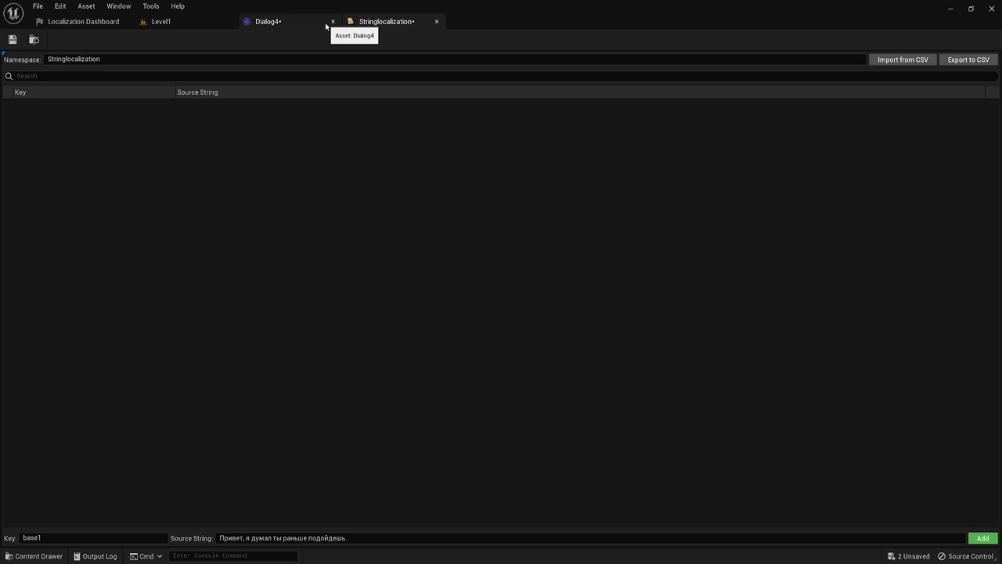
# Step: Replace Dialog4's Index 0 subtitle with "Привет, я думал ты раньше подойдешь.", save, and copy the second subtitle
pyautogui.click(276, 21)
pyautogui.click(433, 316)
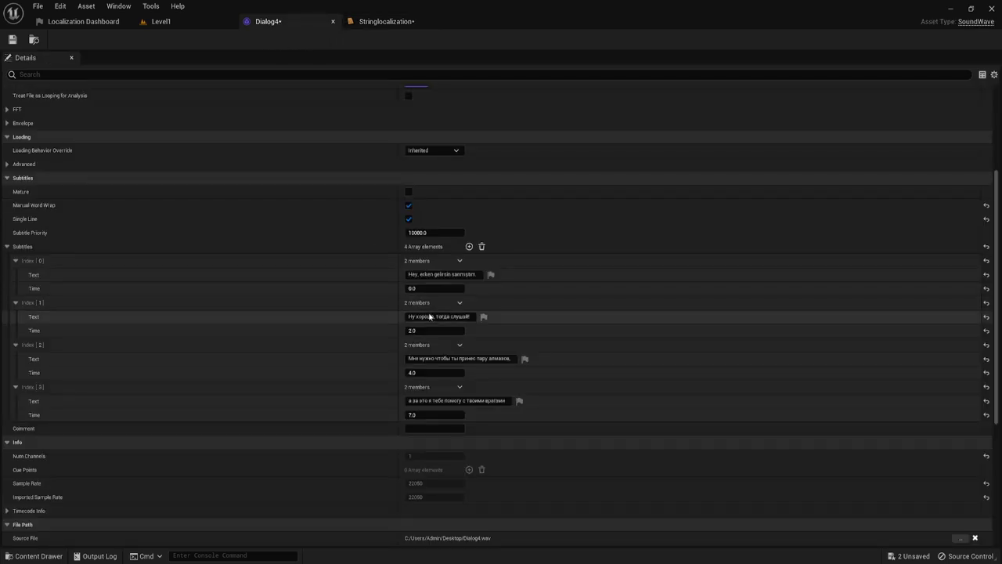
pyautogui.click(476, 274)
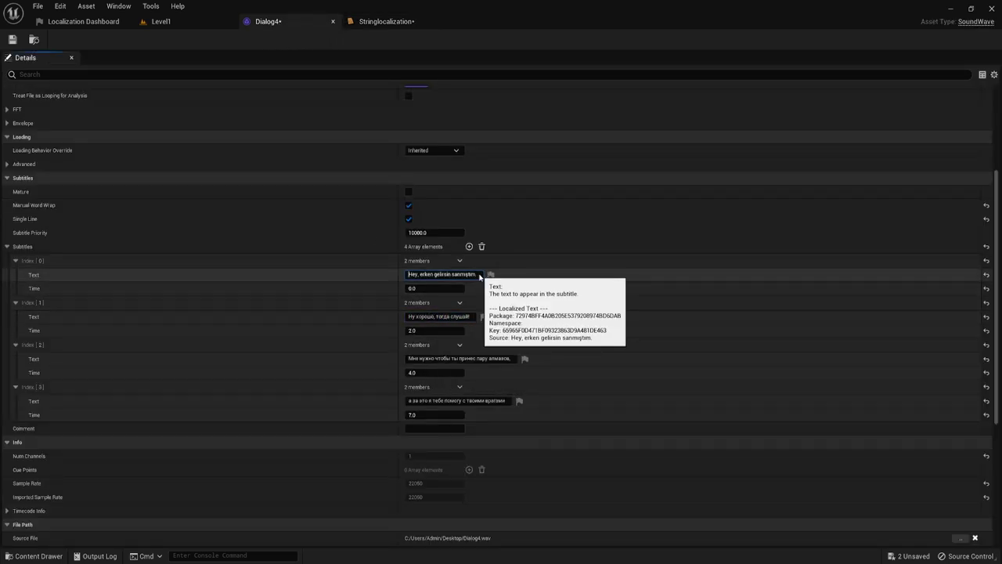
pyautogui.hotkey('ctrl', 'a')
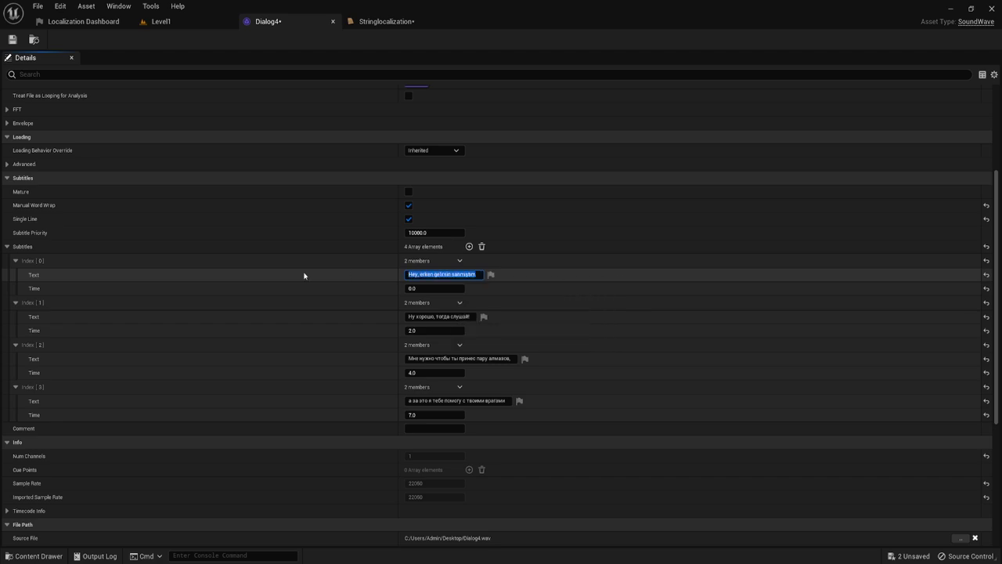
pyautogui.write('Привет, я думал ты раньше подойдешь.')
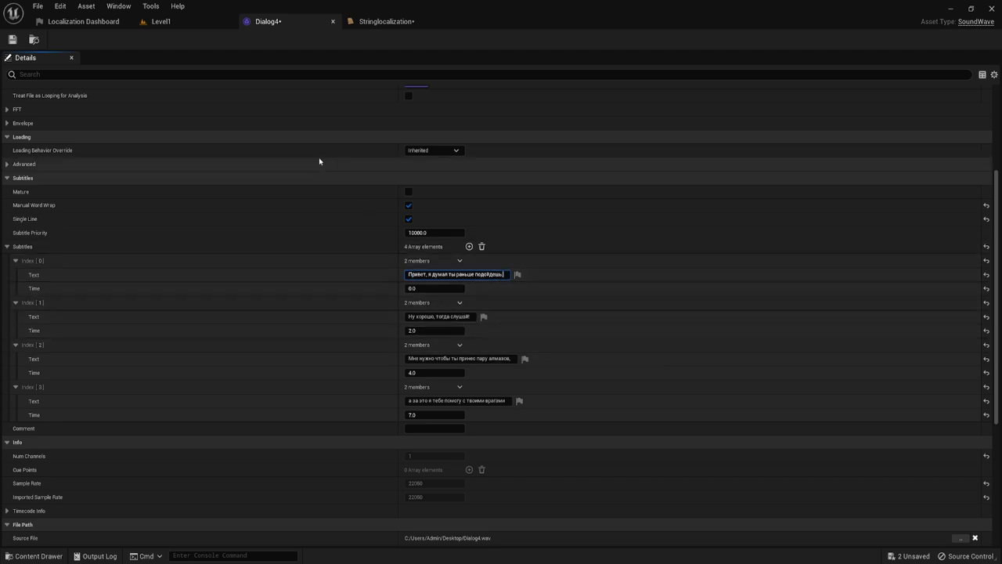
pyautogui.click(12, 39)
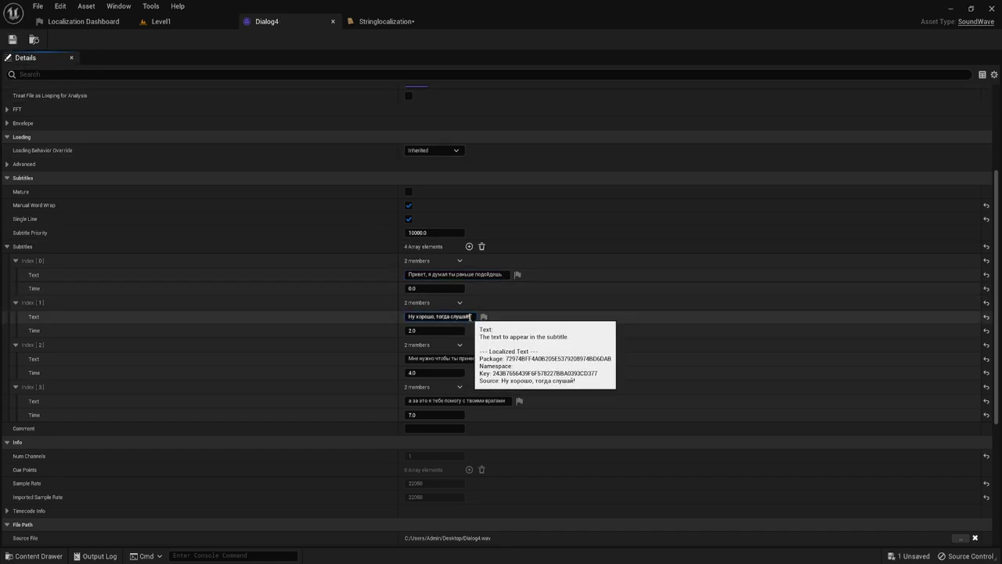
pyautogui.click(468, 316)
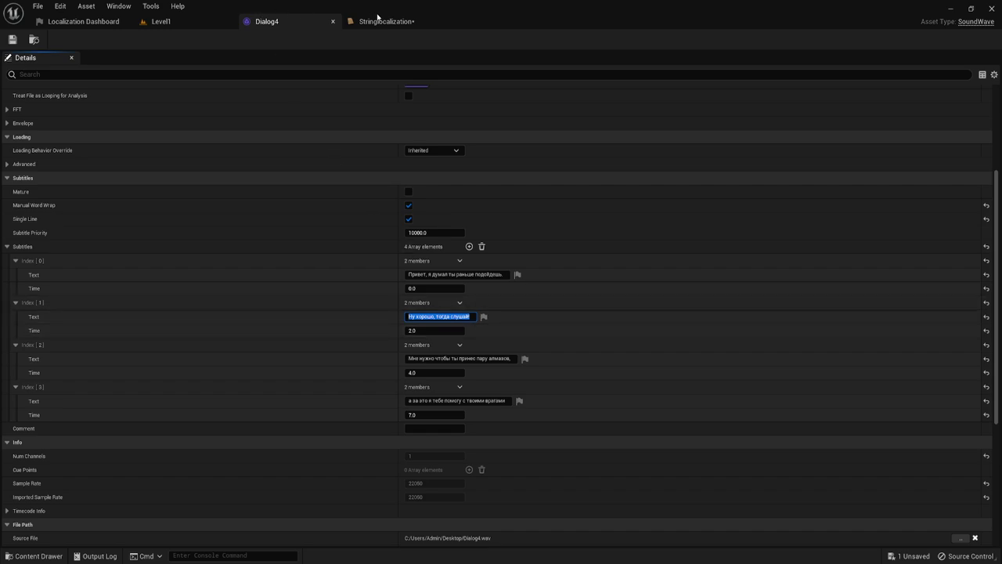
pyautogui.click(379, 21)
# Step: Add the base1 row, then add key base2 with the second Russian subtitle line
pyautogui.click(983, 538)
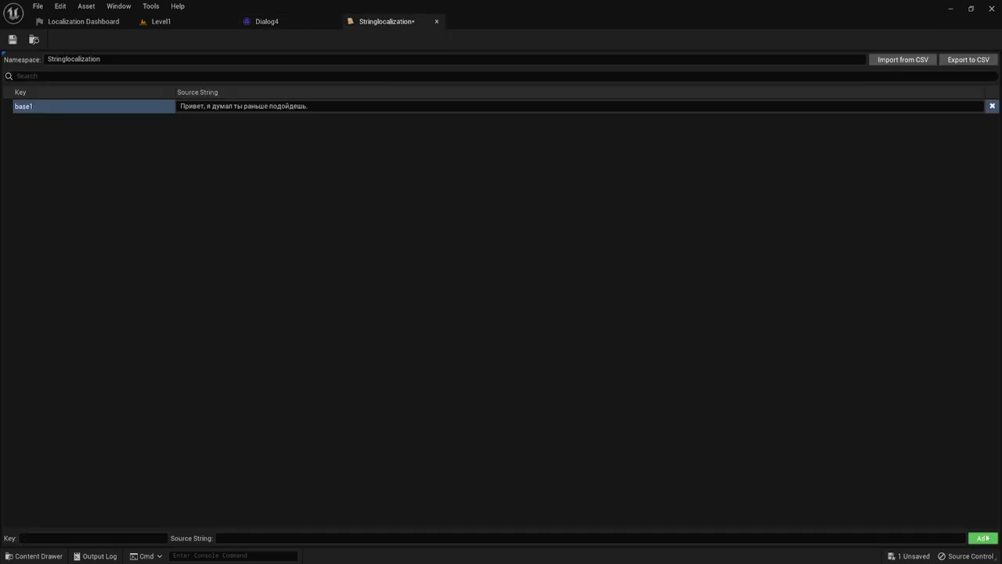
pyautogui.click(81, 536)
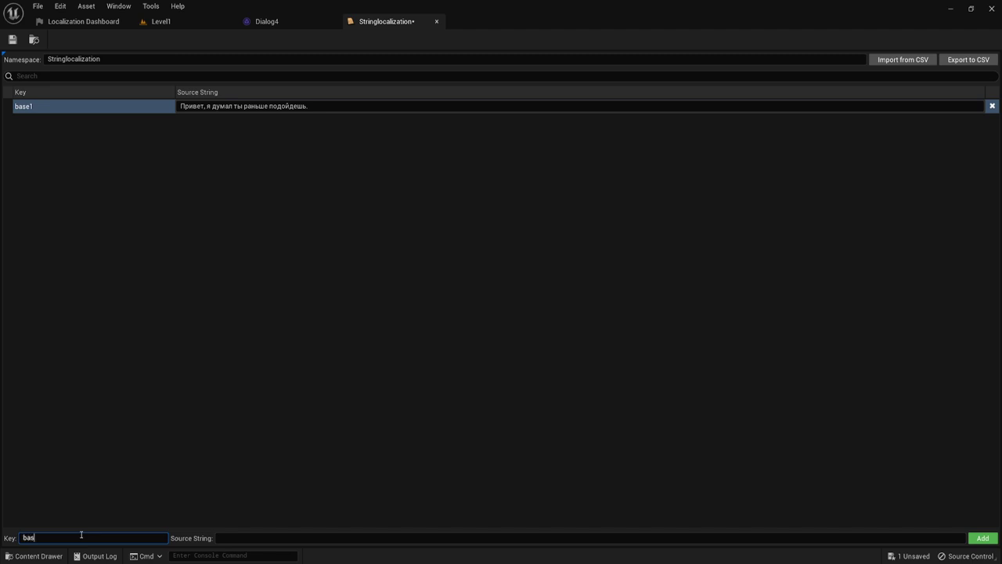
pyautogui.click(278, 538)
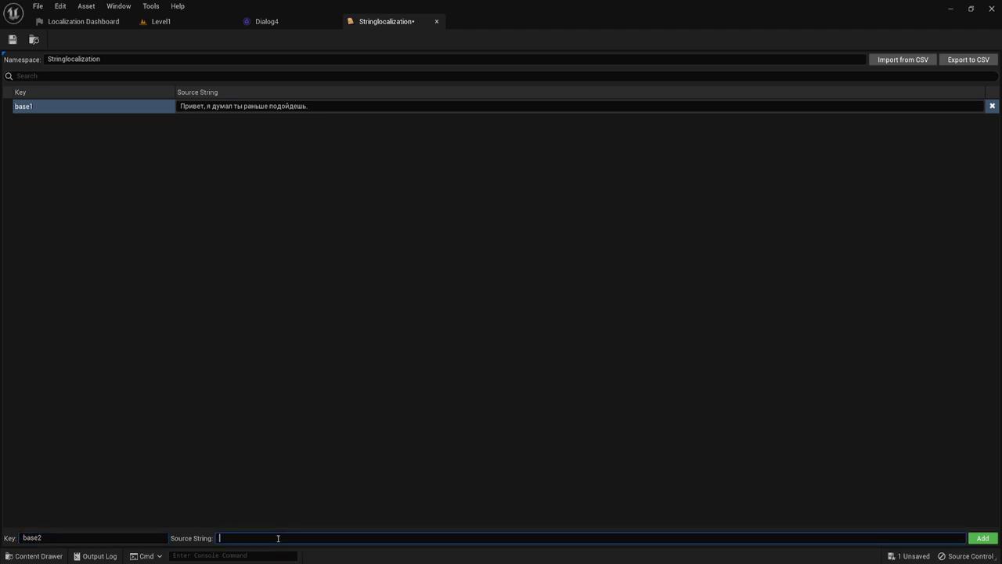
pyautogui.write('Ну хорошо, тогда слушай!')
pyautogui.click(993, 536)
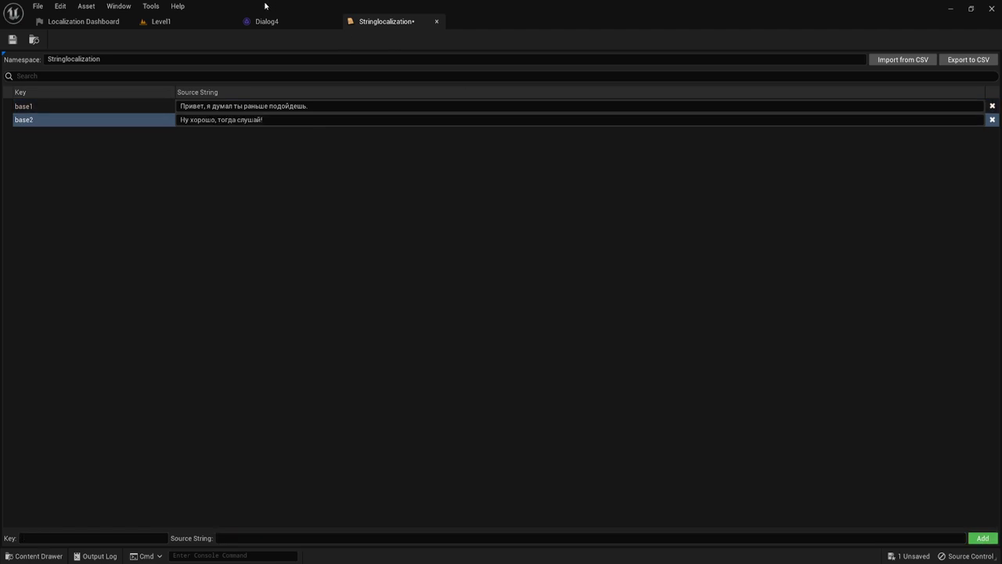
# Step: Copy Dialog4's third subtitle and add it to the table under key base3
pyautogui.click(266, 21)
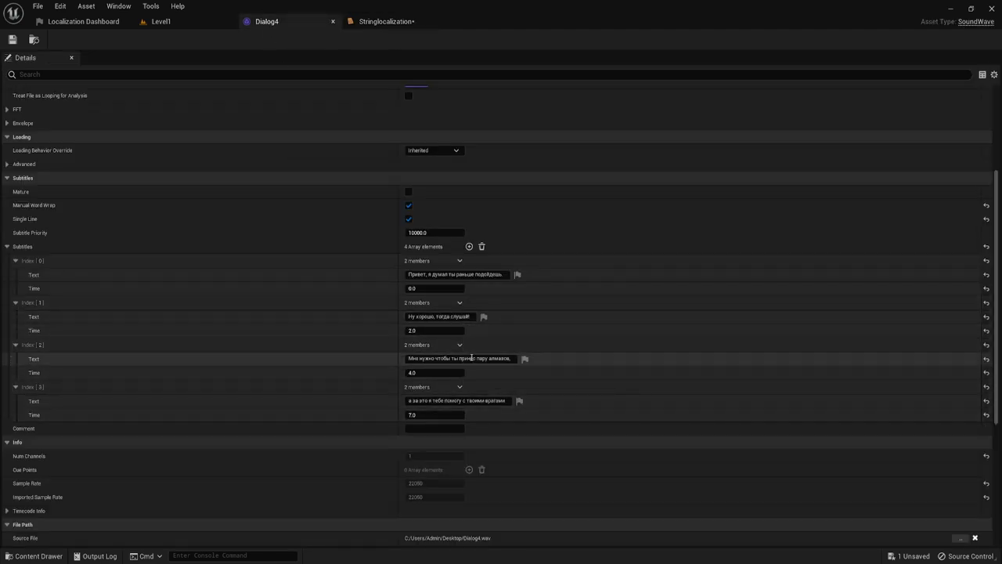
pyautogui.click(473, 358)
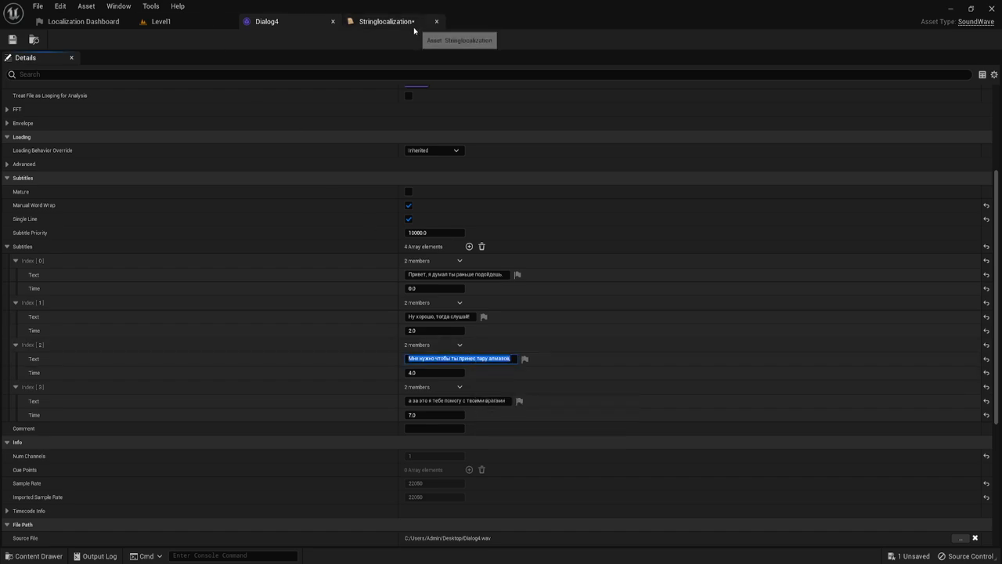
pyautogui.click(388, 21)
pyautogui.click(91, 539)
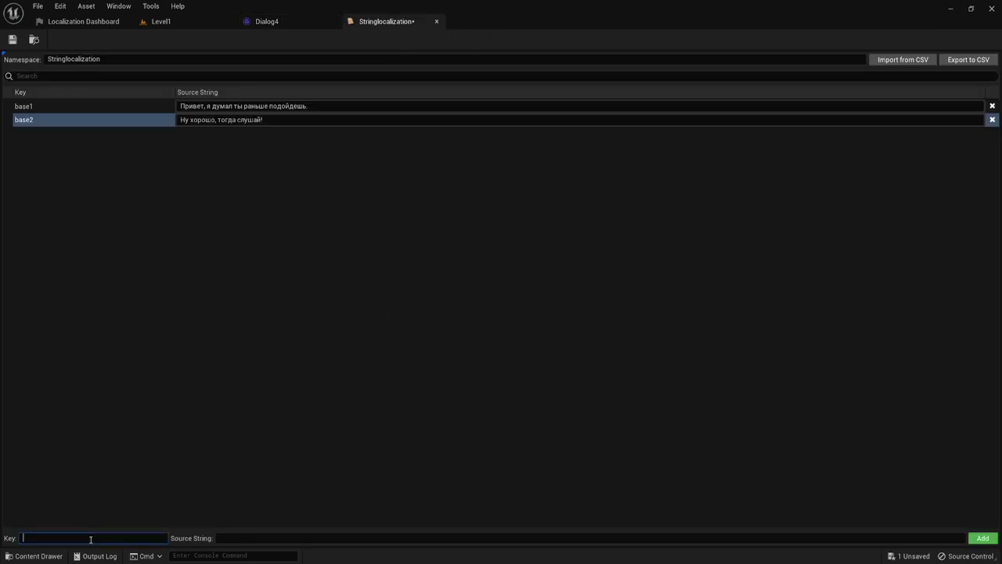
pyautogui.write('base3')
pyautogui.click(272, 535)
pyautogui.write('Мне нужно чтобы ты принес пару алмазов.')
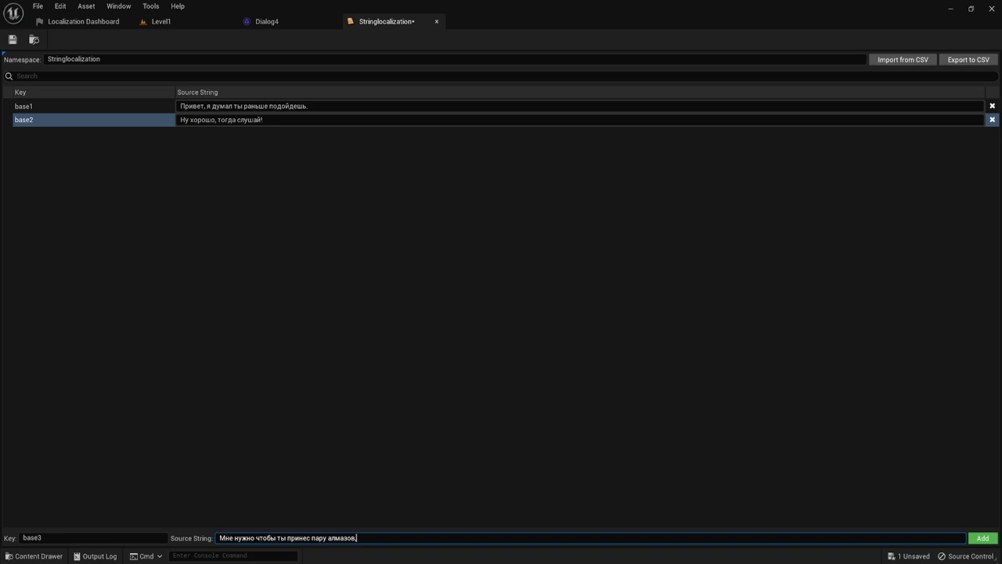
pyautogui.click(977, 537)
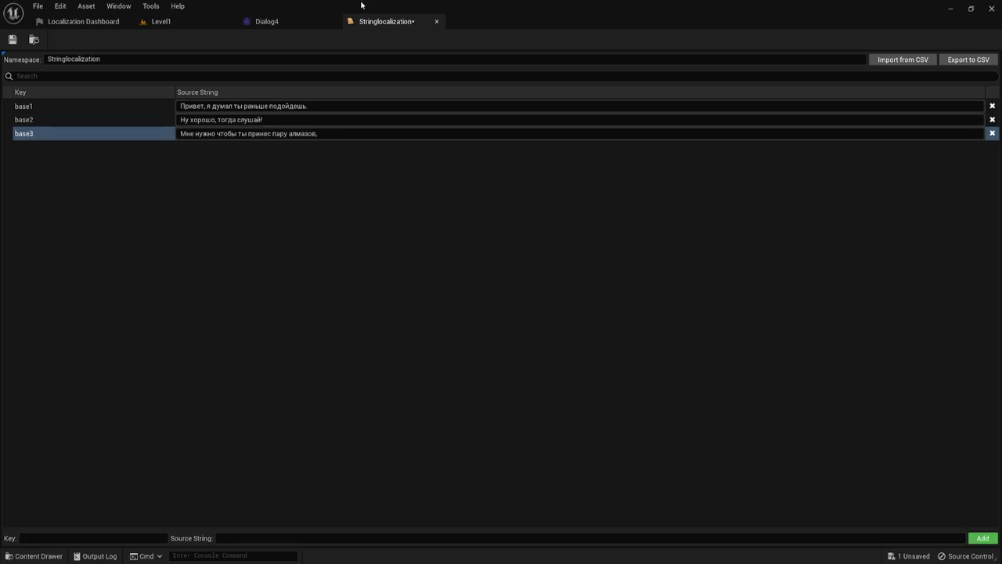
# Step: Copy Dialog4's fourth subtitle and enter the new key base894_dsjk in the string table
pyautogui.click(290, 22)
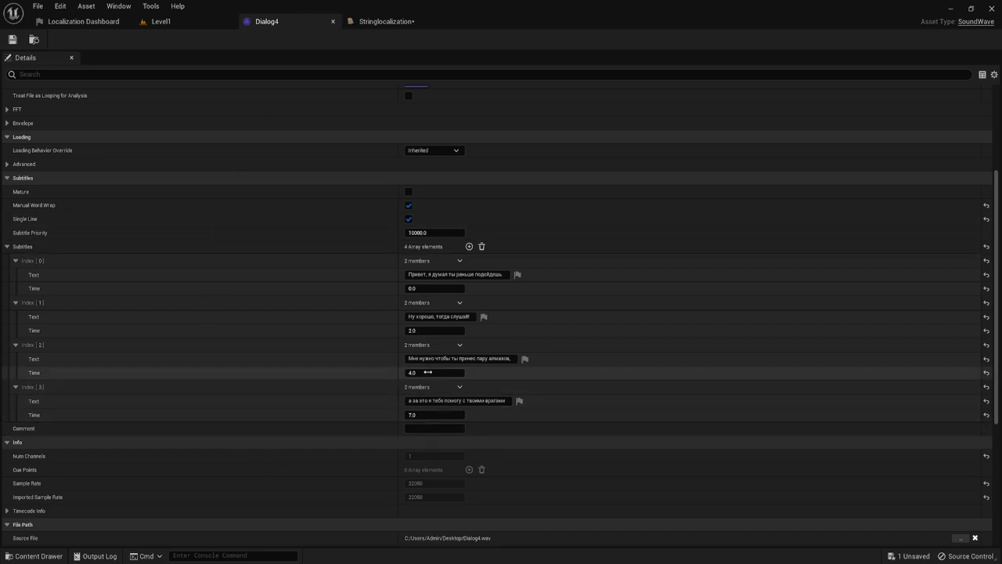
pyautogui.click(433, 400)
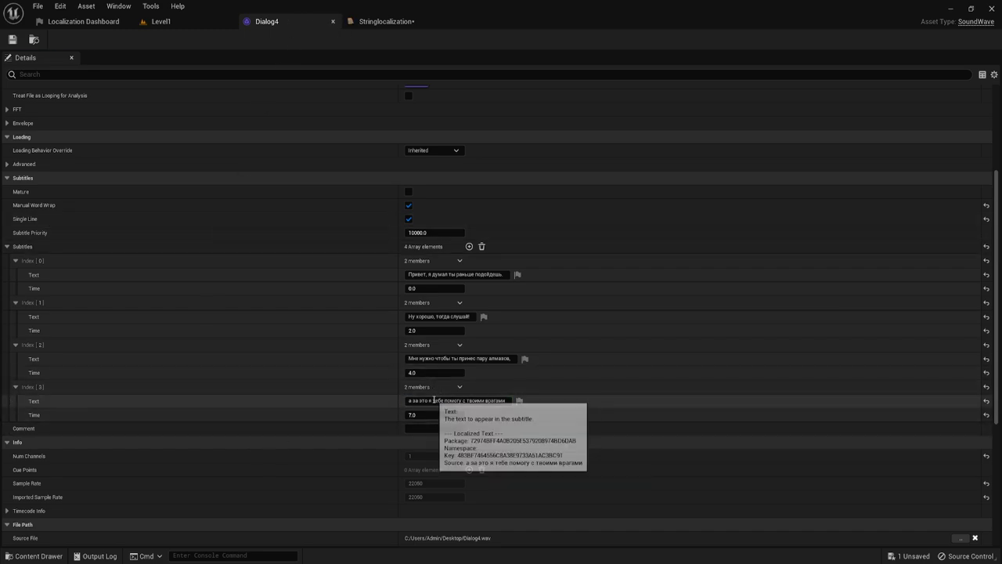
pyautogui.click(405, 21)
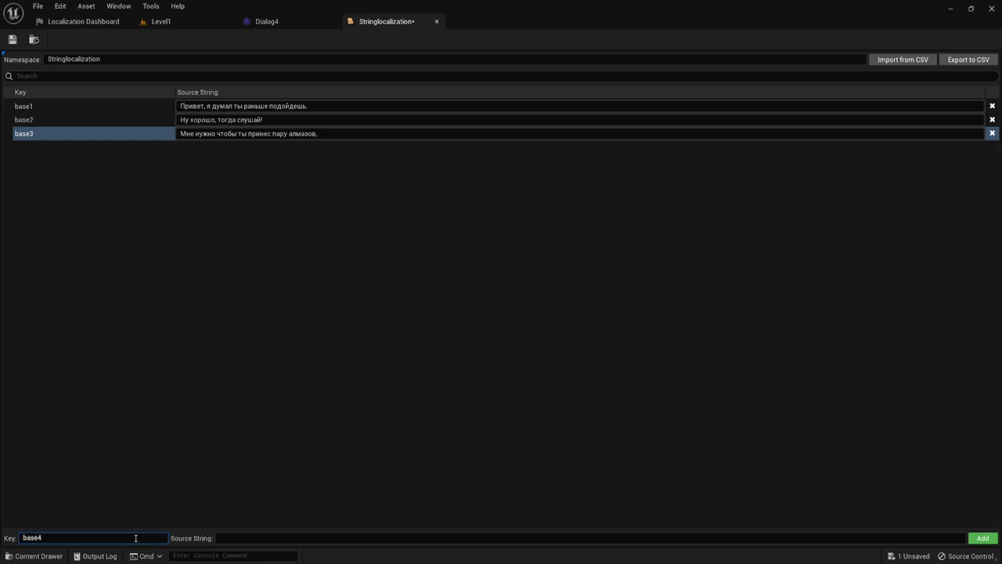
pyautogui.write('894')
pyautogui.click(230, 538)
pyautogui.click(75, 538)
# Step: Give base894_dsjk the source string "а за это я тебе помогу с твоими врагами", add it, and save
pyautogui.click(220, 540)
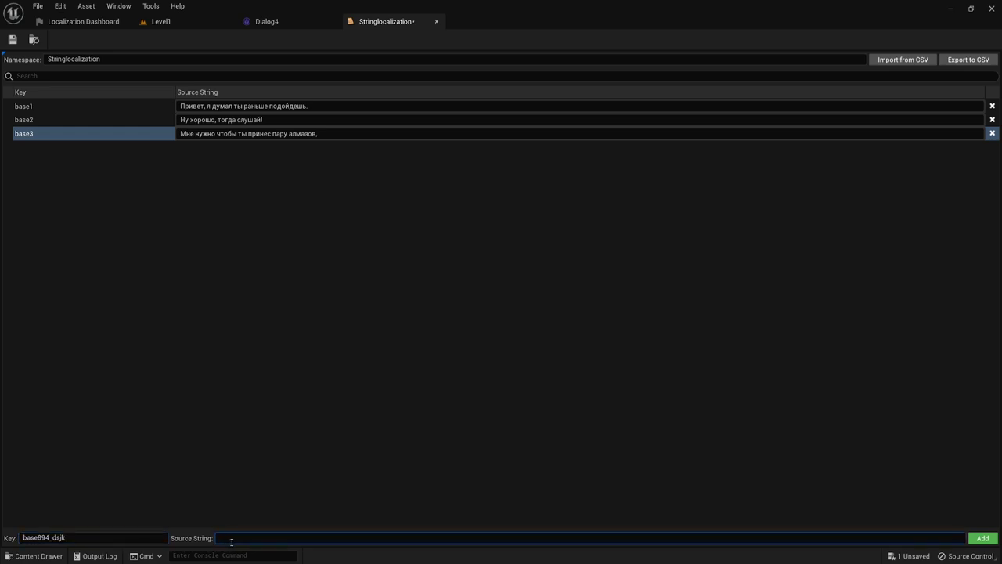
pyautogui.write('а за это я тебе помогу с твоими врагами')
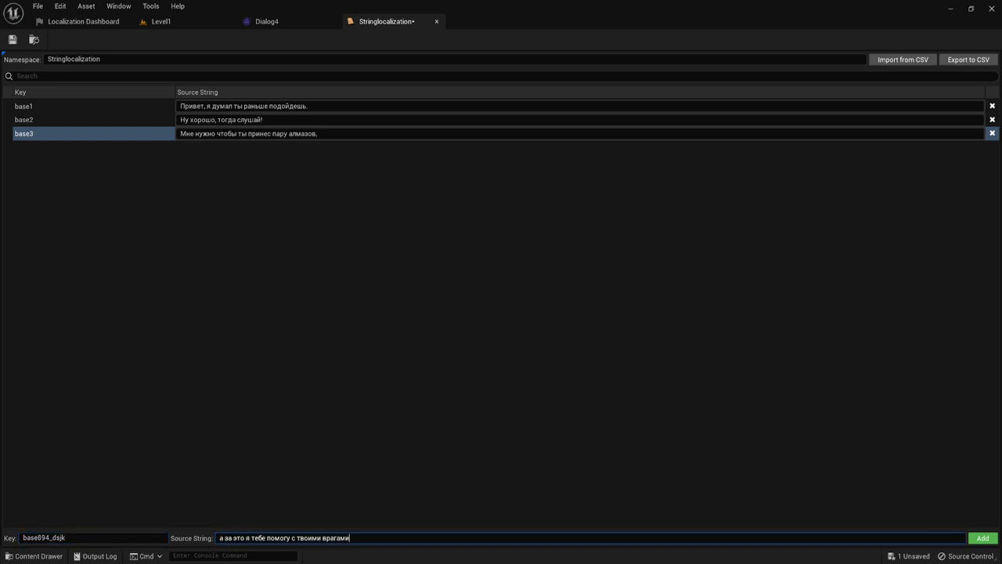
pyautogui.click(983, 538)
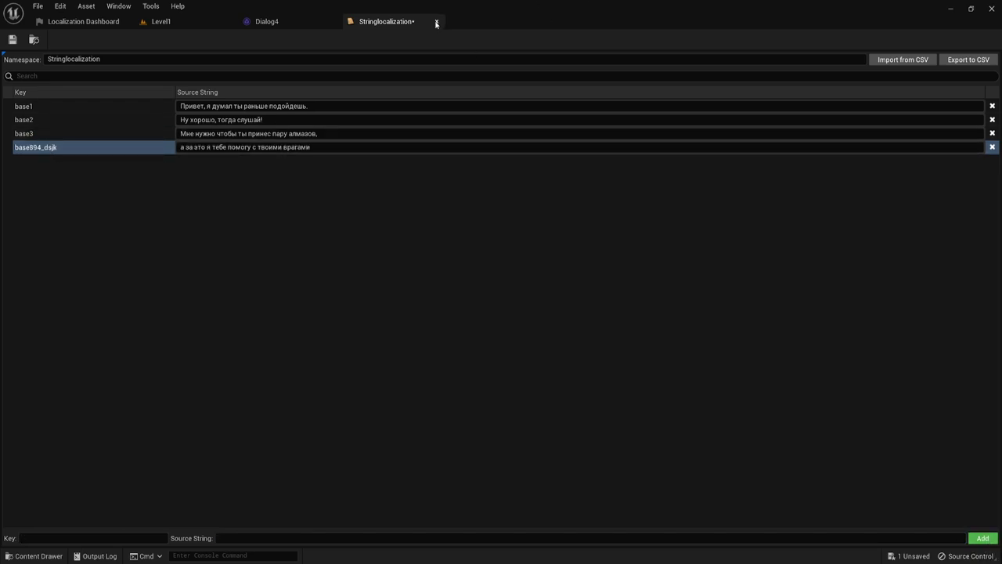
pyautogui.click(13, 39)
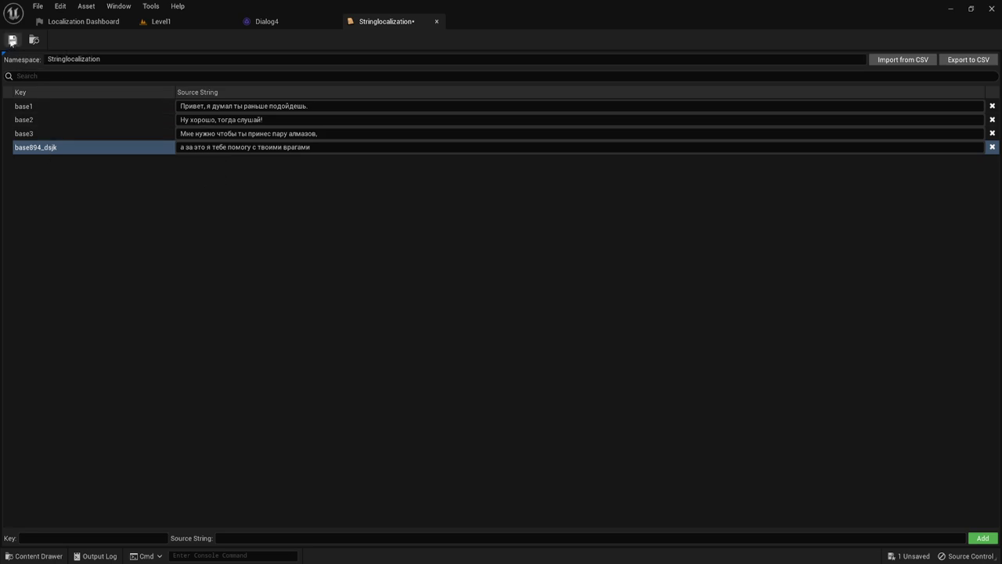
# Step: Close the string table and point Dialog4's Index 0 Text at Stringlocalization key base1
pyautogui.click(436, 22)
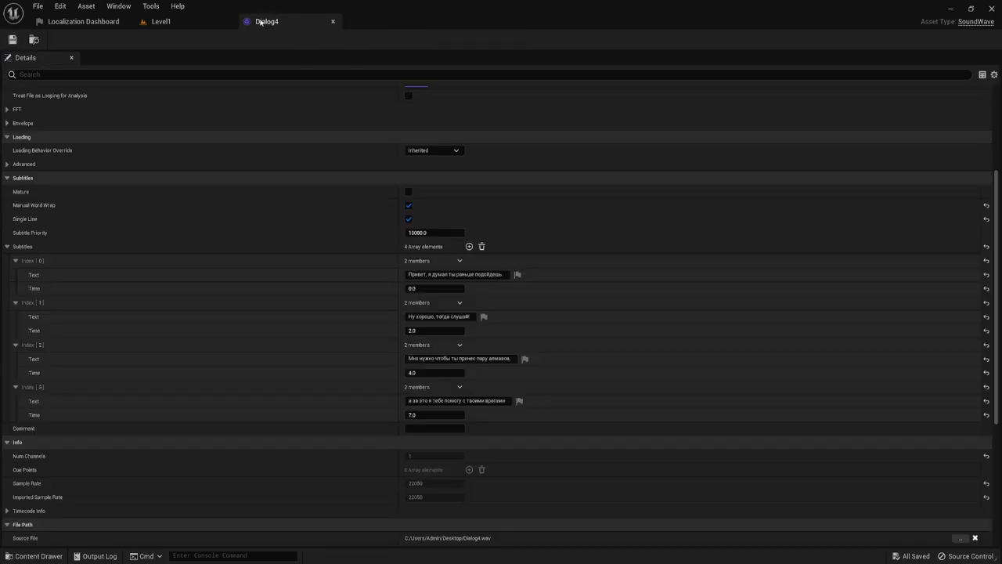
pyautogui.scroll(5, 409, 231)
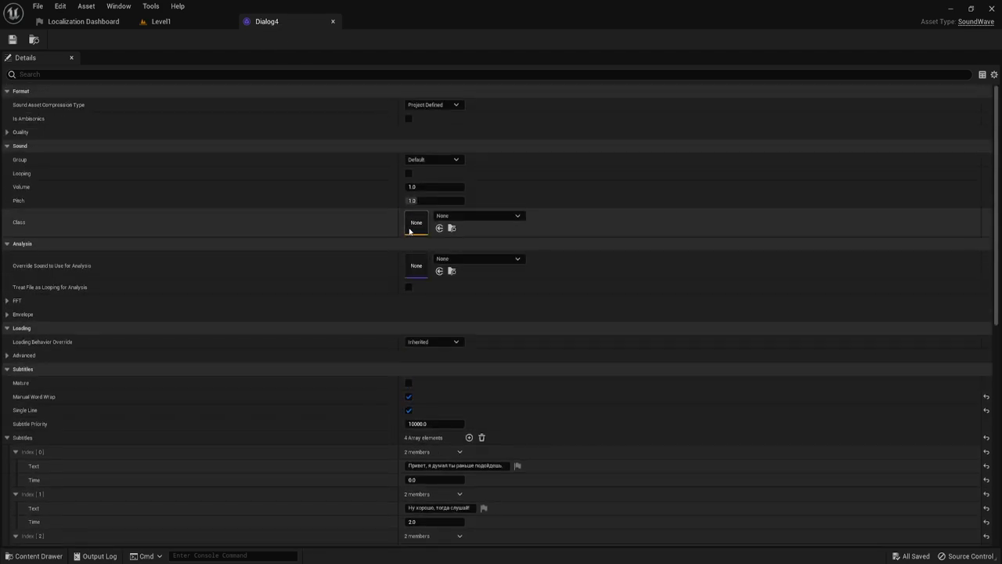
pyautogui.scroll(-3, 409, 231)
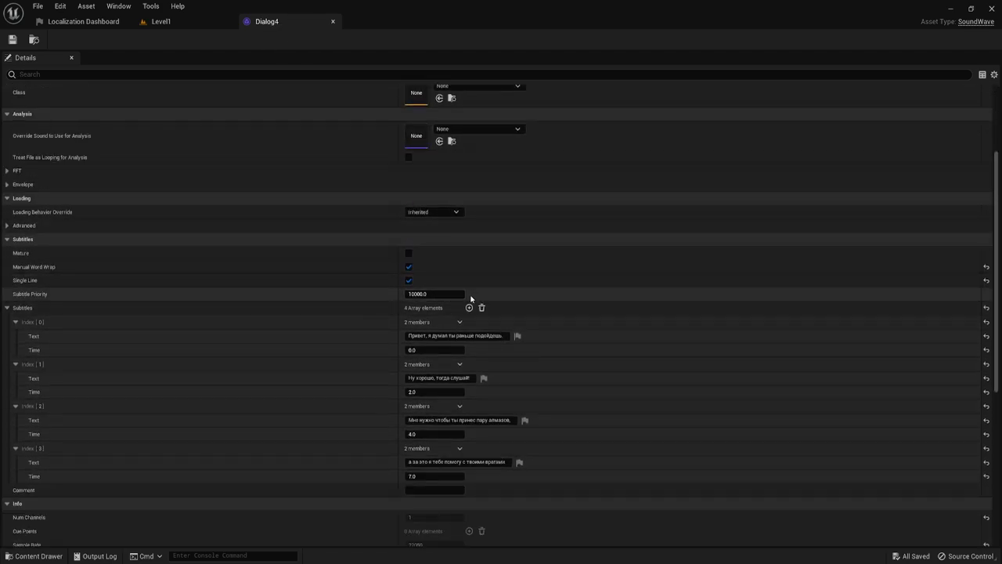
pyautogui.click(517, 336)
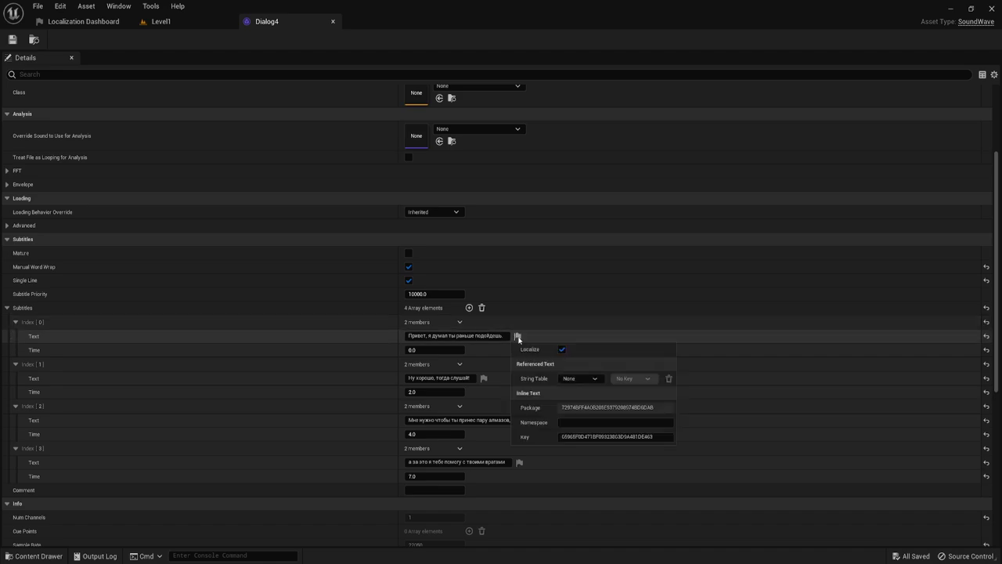
pyautogui.click(594, 379)
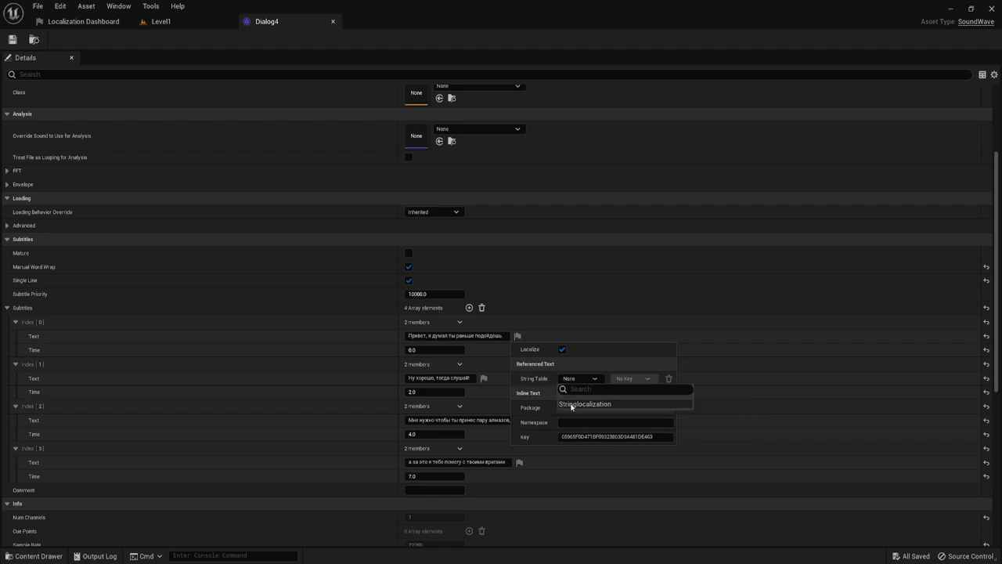
pyautogui.click(599, 405)
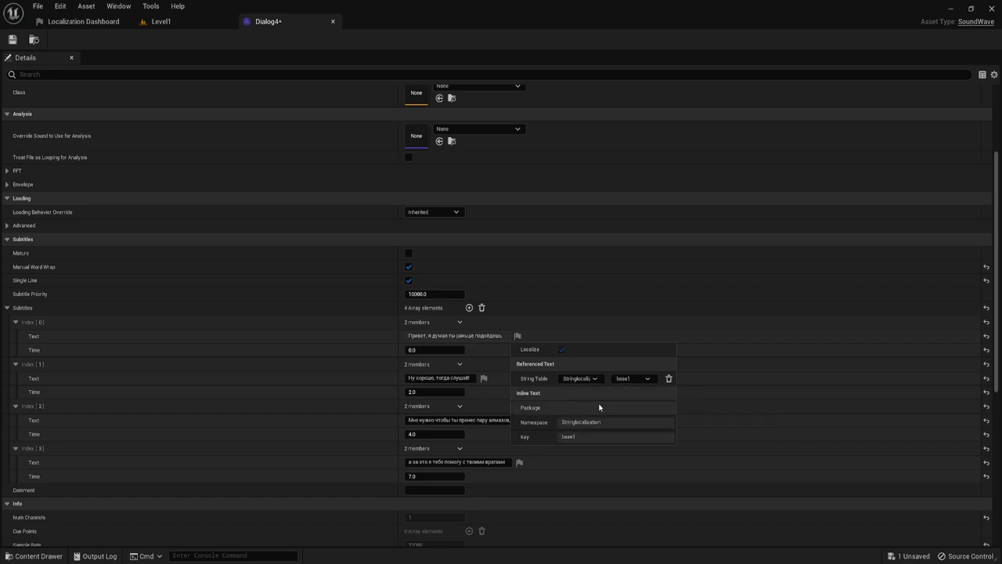
pyautogui.click(631, 379)
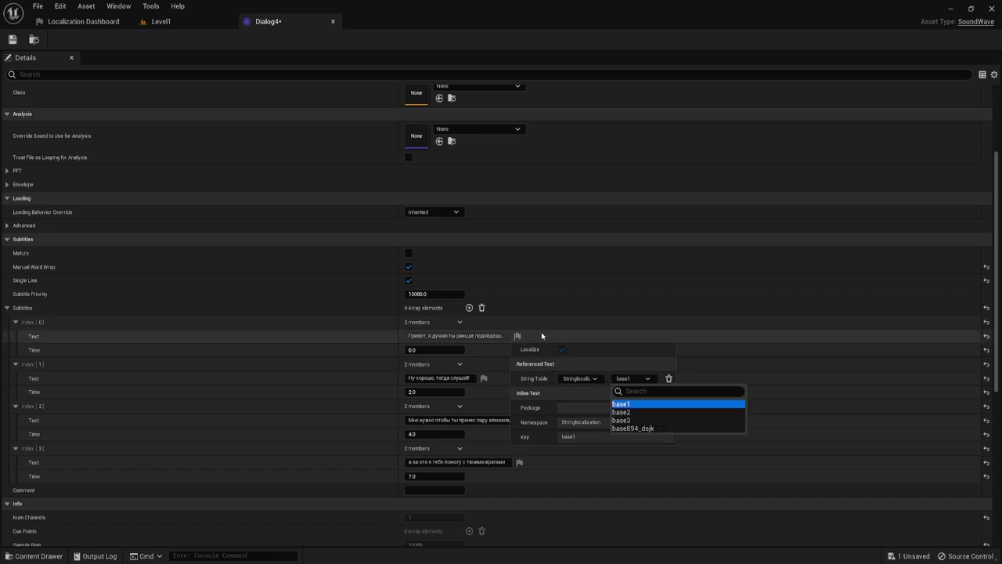
pyautogui.click(722, 354)
pyautogui.scroll(-2, 480, 358)
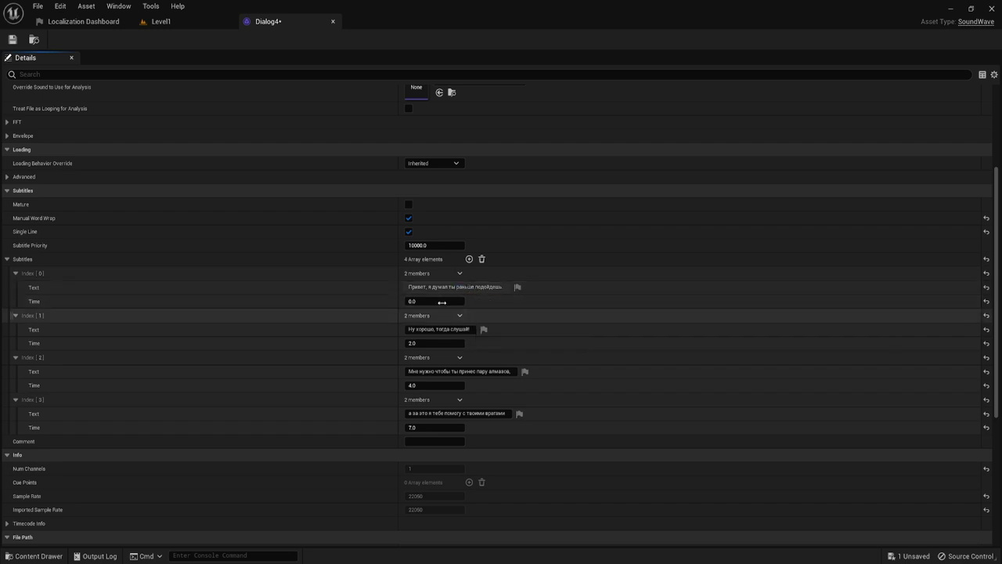
# Step: Link Dialog4's Index 1 and Index 2 Text to Stringlocalization keys base2 and base3
pyautogui.click(484, 329)
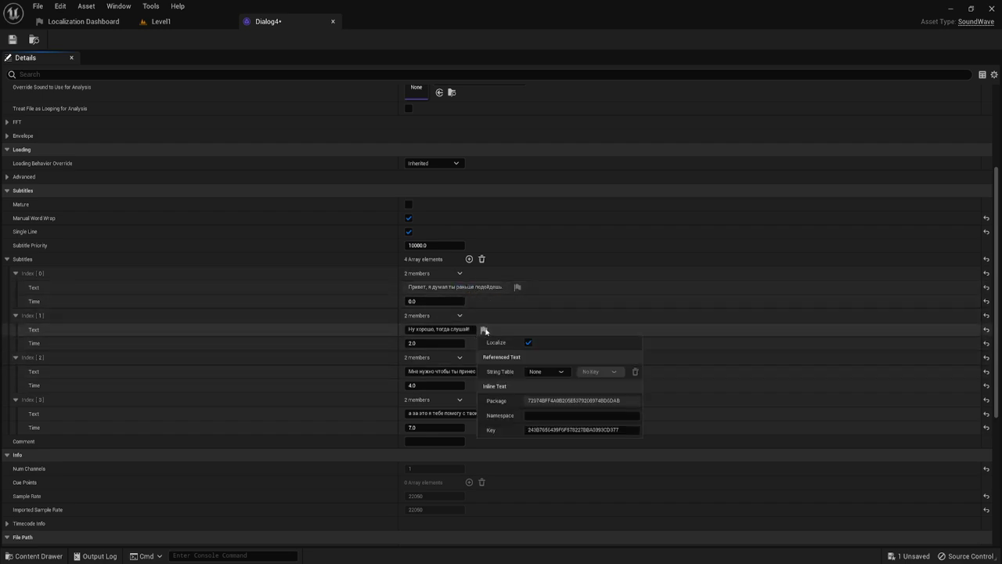
pyautogui.click(552, 371)
pyautogui.click(546, 397)
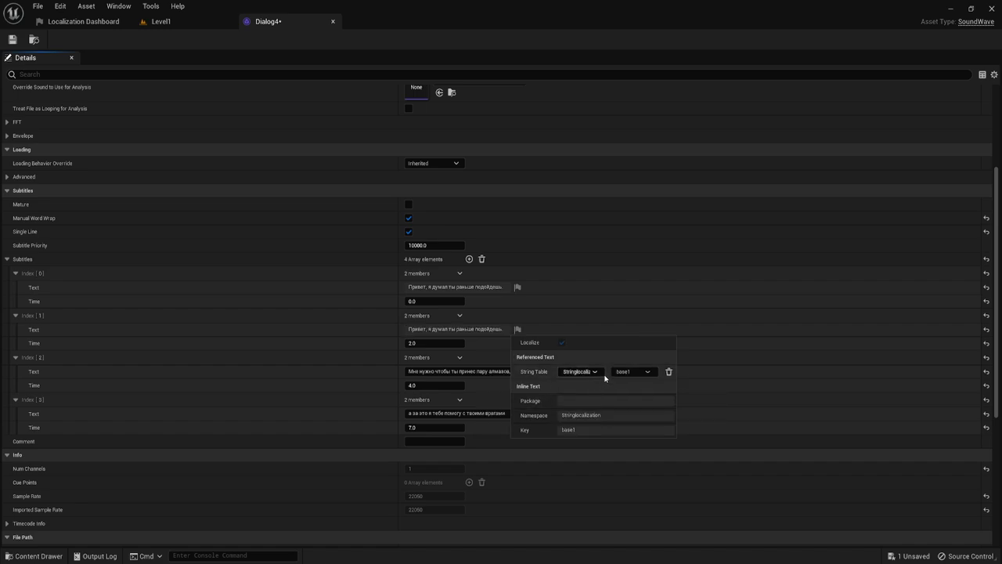
pyautogui.click(599, 371)
pyautogui.click(619, 405)
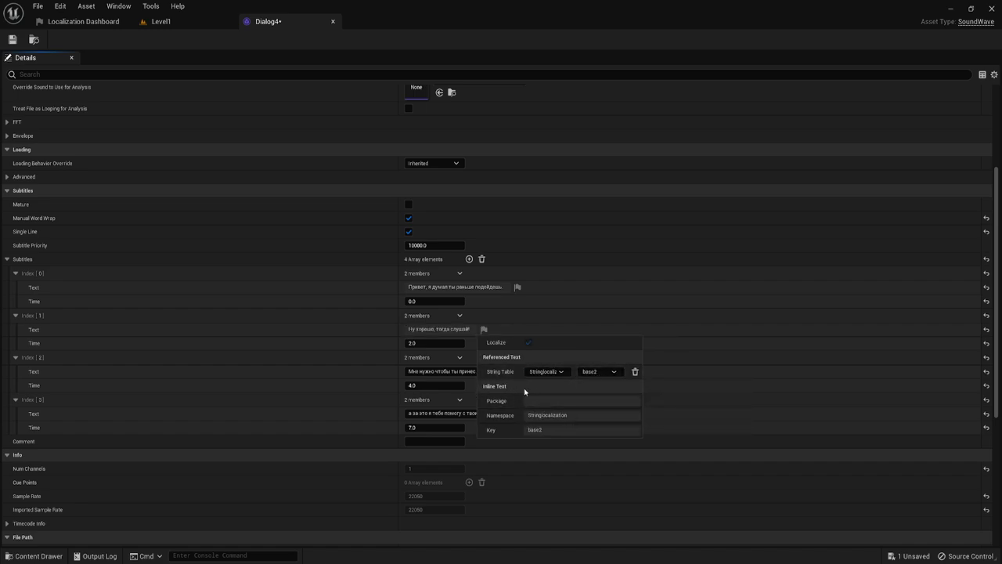
pyautogui.click(471, 388)
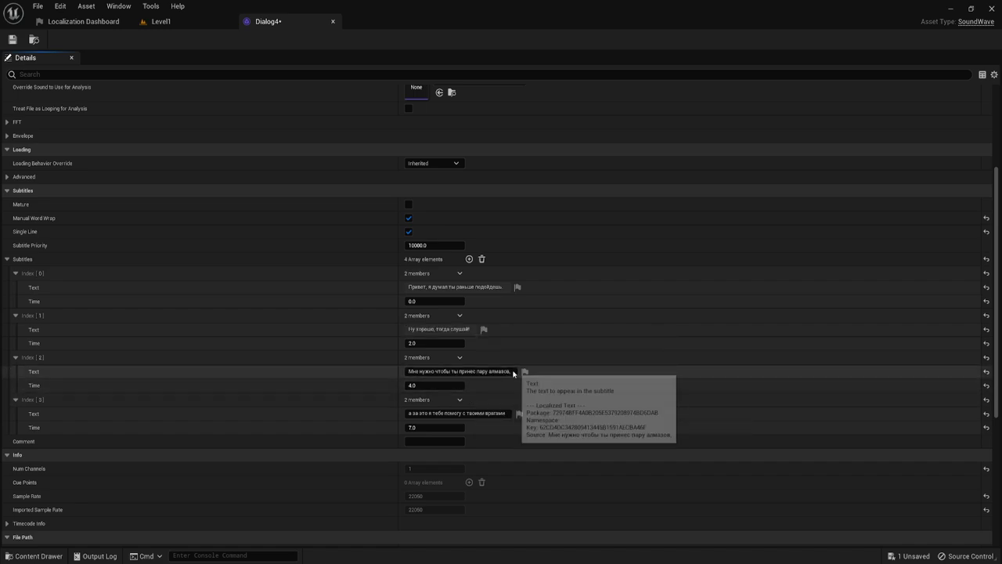
pyautogui.click(524, 371)
pyautogui.click(579, 413)
pyautogui.click(592, 439)
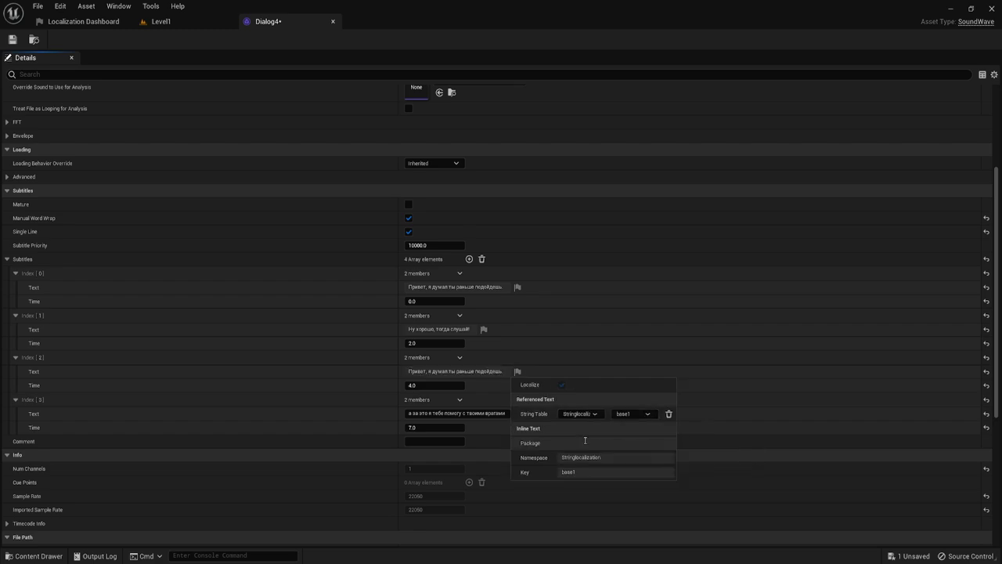
pyautogui.click(632, 414)
pyautogui.click(626, 455)
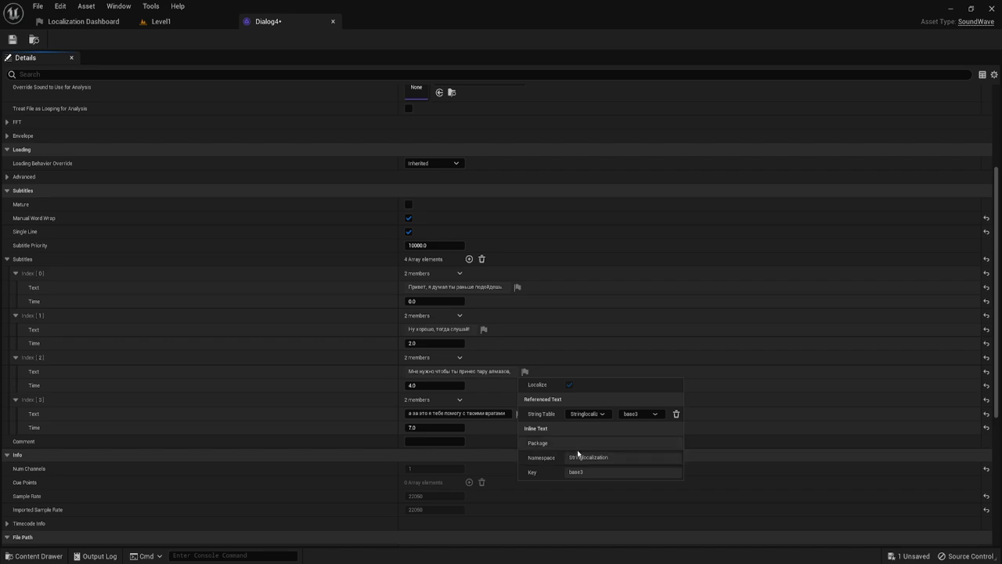
pyautogui.click(696, 408)
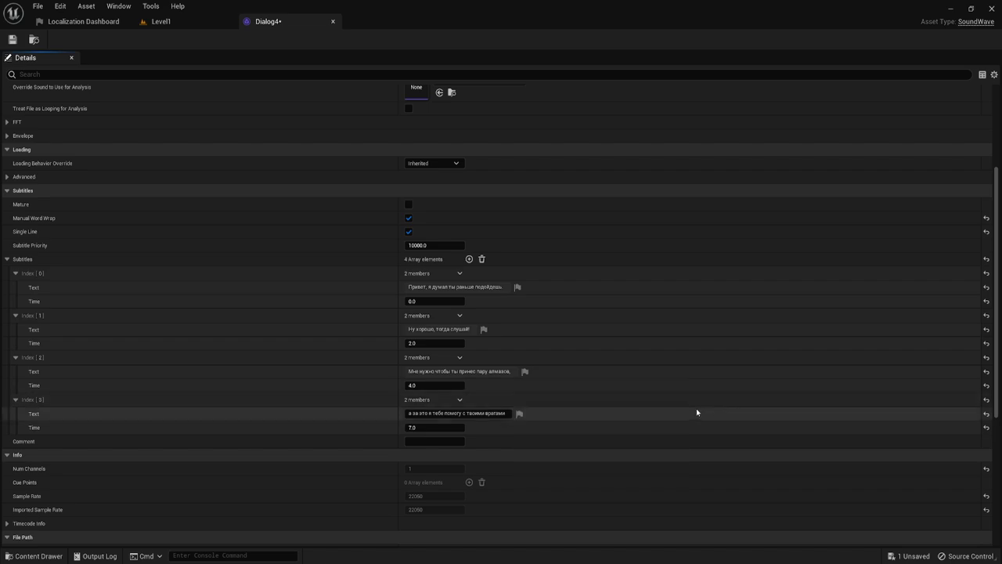
# Step: Link Dialog4's Index 3 Text to Stringlocalization key base894_dsjk
pyautogui.click(519, 414)
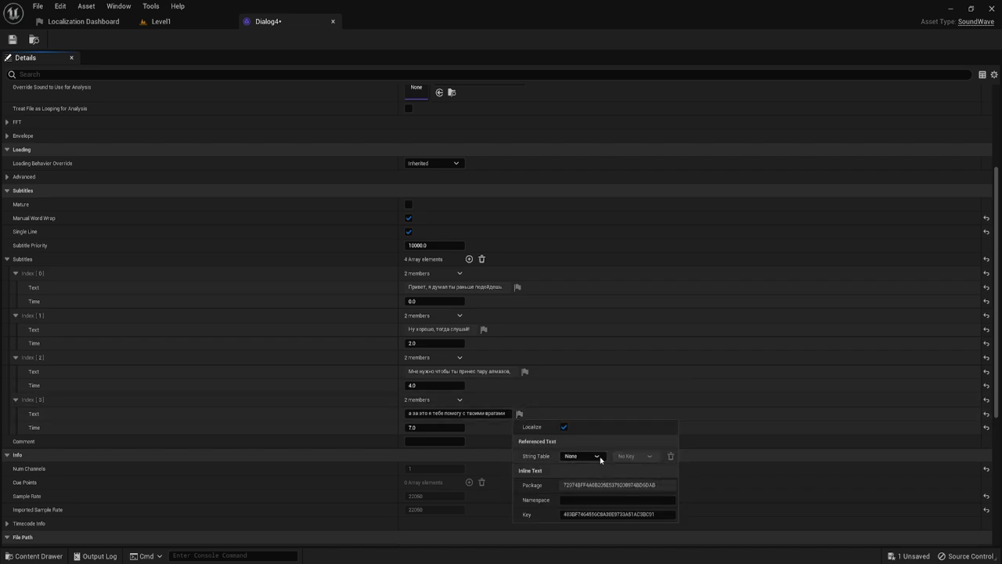
pyautogui.click(580, 455)
pyautogui.click(583, 470)
pyautogui.click(626, 458)
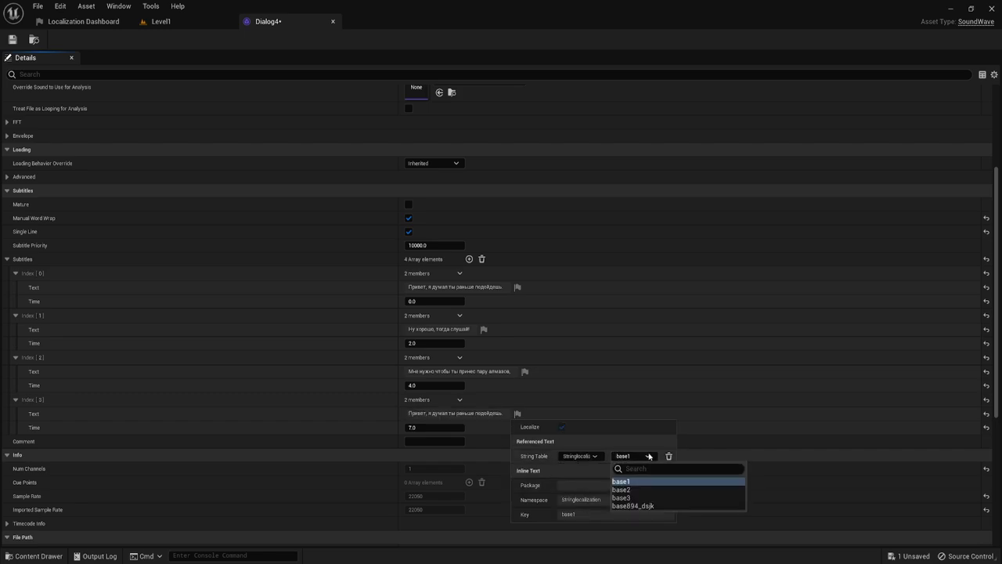
pyautogui.click(641, 507)
pyautogui.click(714, 427)
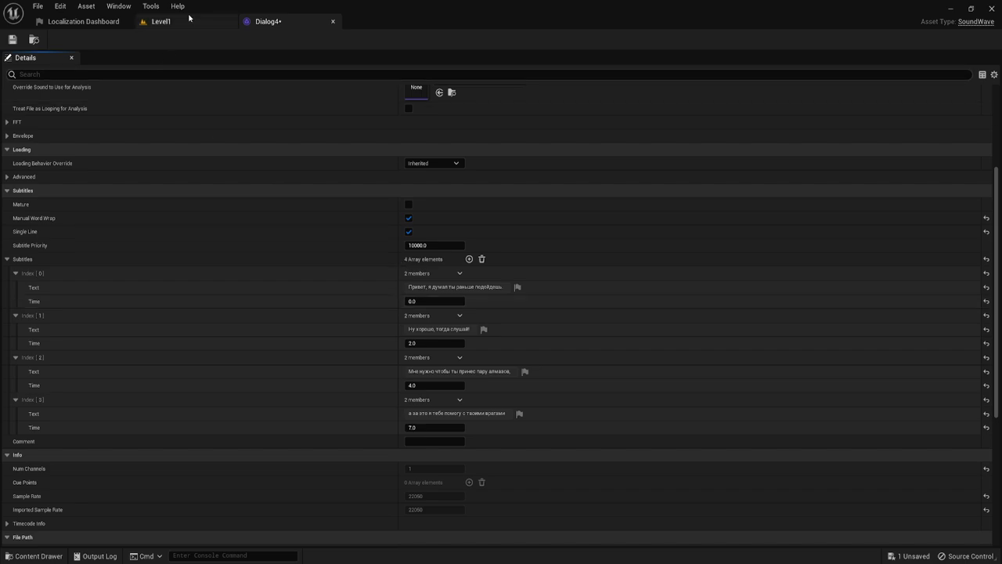
# Step: Save Dialog4 and open the Dialog3 sound wave from the Level1 content browser
pyautogui.click(12, 39)
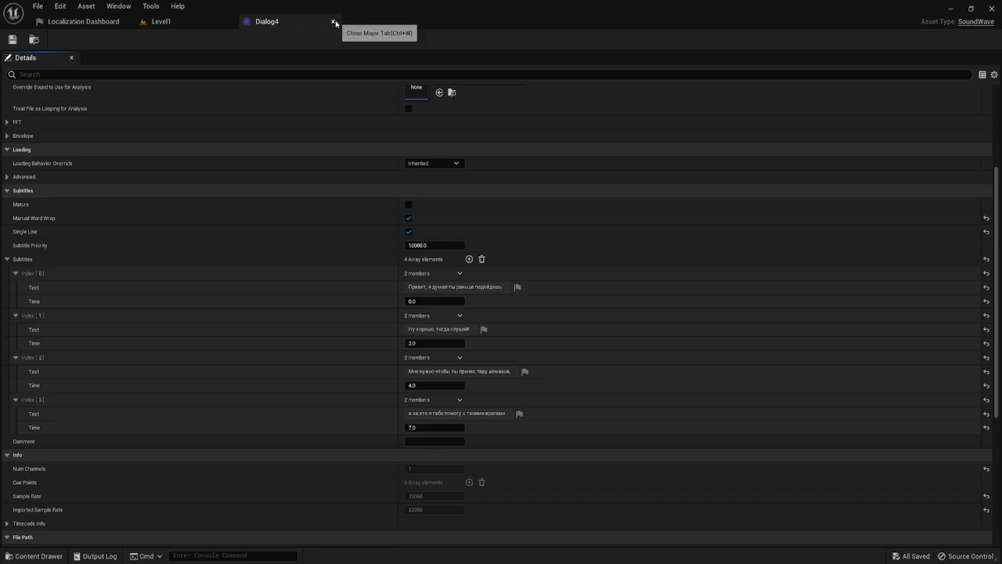
pyautogui.click(187, 22)
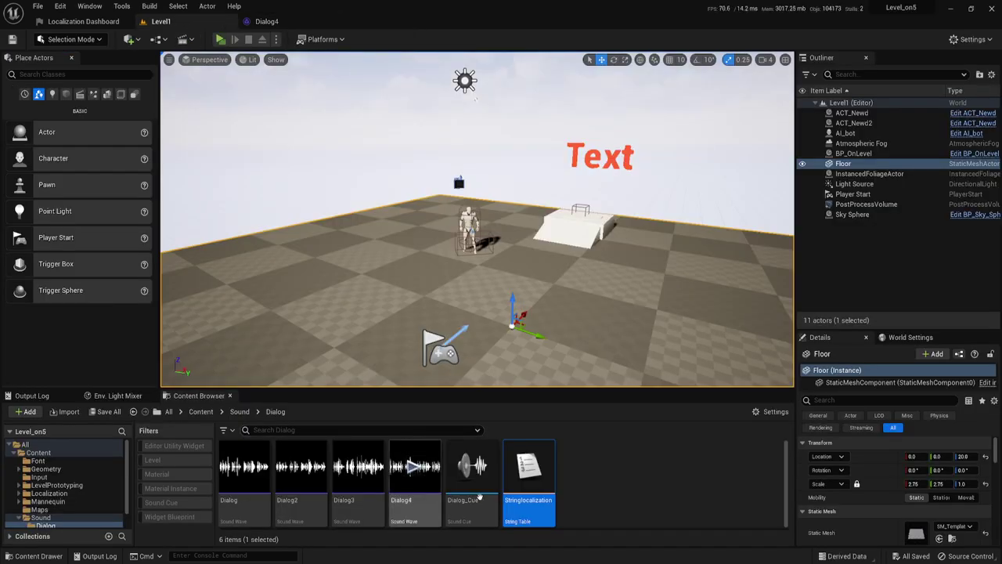
pyautogui.doubleClick(368, 450)
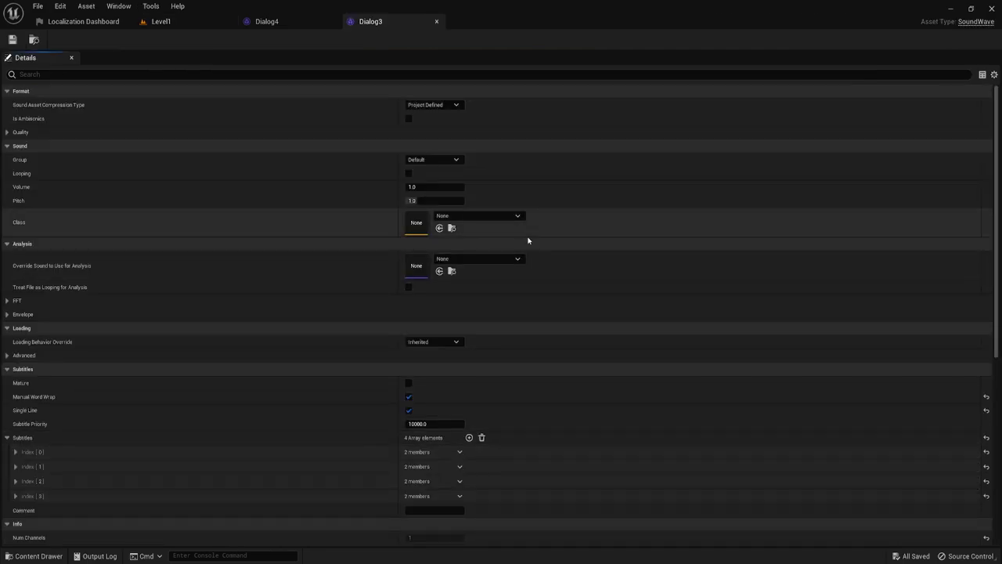
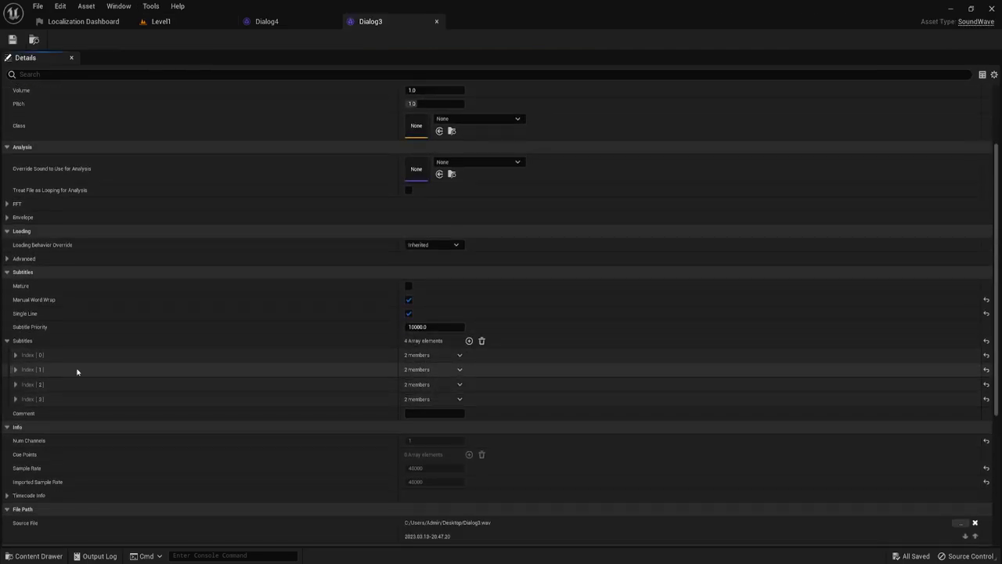
# Step: Expand all four subtitle entries of the Dialog3 sound wave
pyautogui.click(14, 355)
pyautogui.click(15, 397)
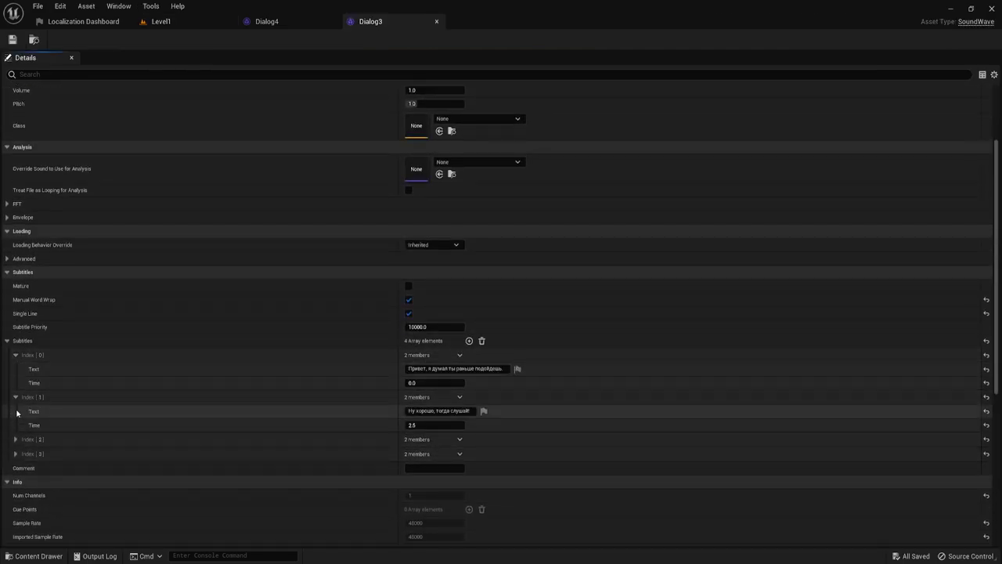
pyautogui.click(15, 453)
pyautogui.click(15, 440)
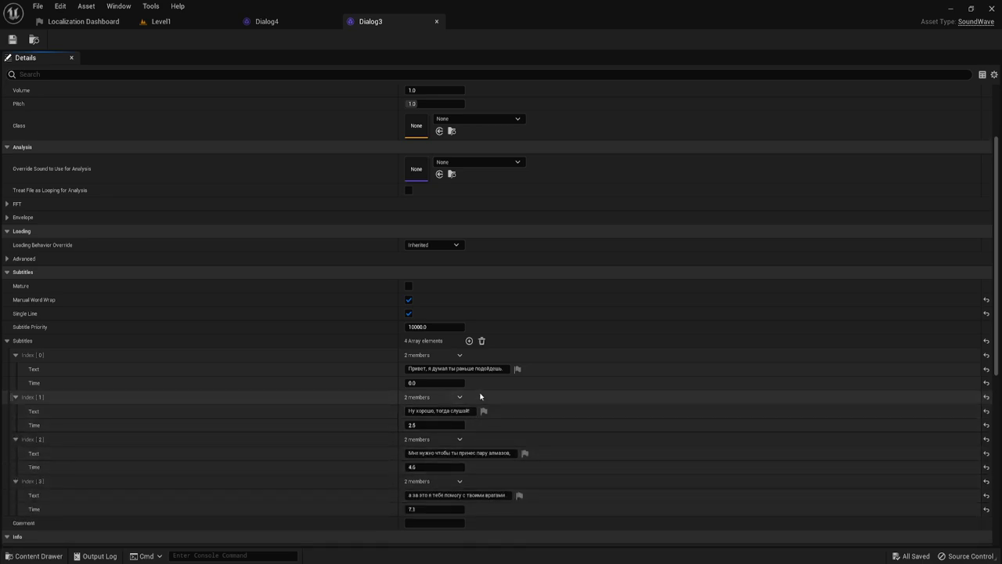
# Step: Link the first two subtitle texts to Stringlocalization keys base1 and base2
pyautogui.click(519, 369)
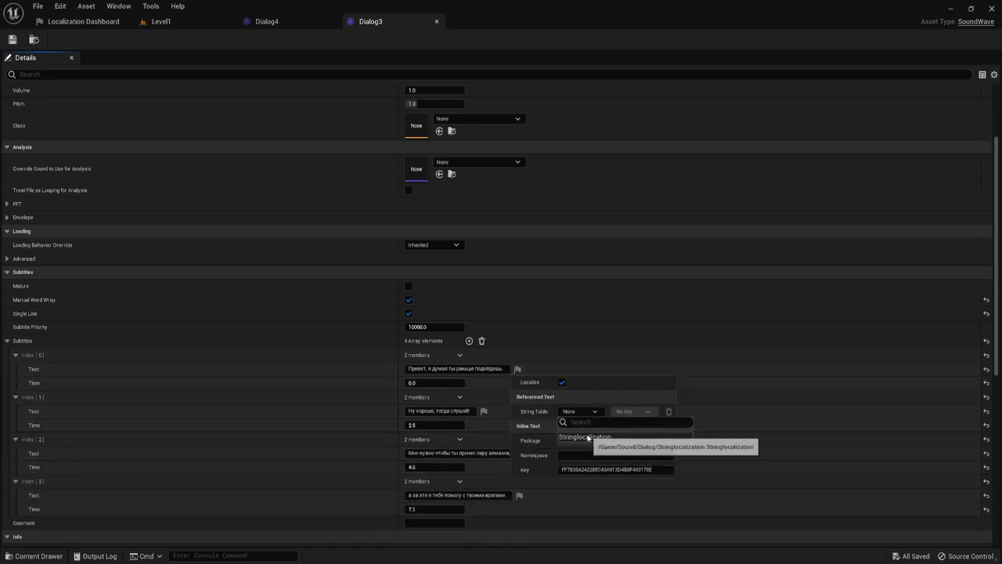
pyautogui.click(640, 408)
pyautogui.click(626, 436)
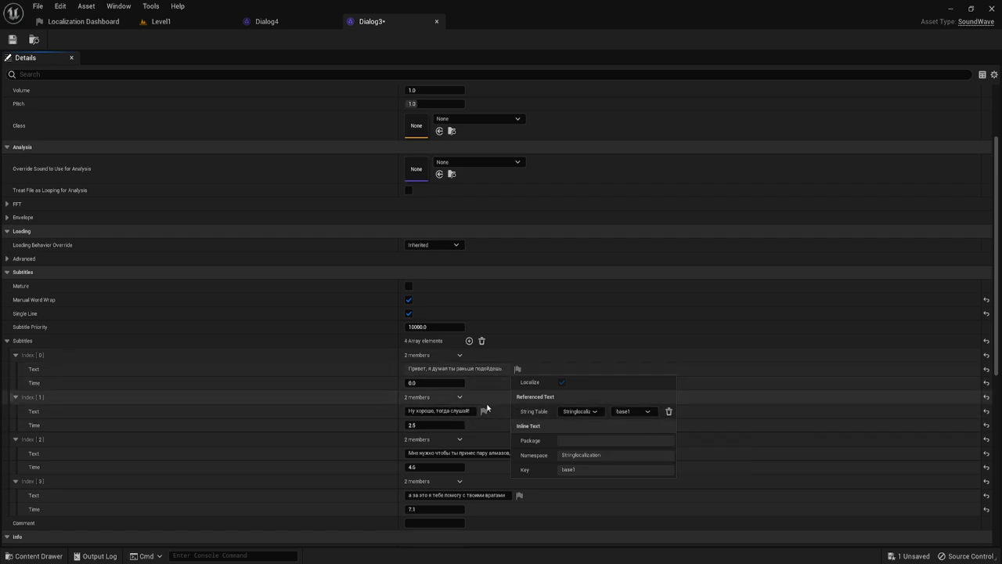
pyautogui.click(483, 411)
pyautogui.click(546, 453)
pyautogui.click(560, 479)
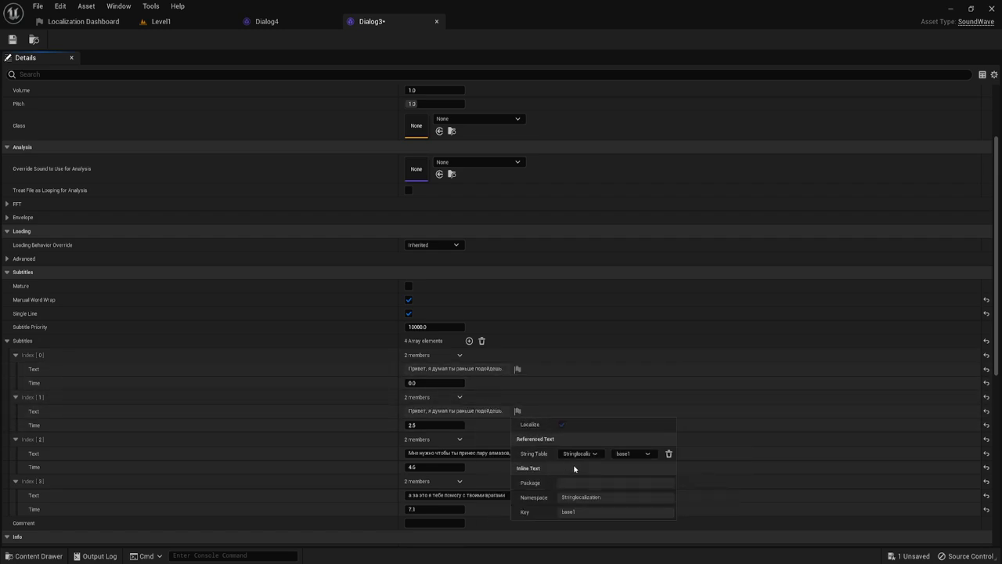
pyautogui.click(640, 454)
pyautogui.click(631, 488)
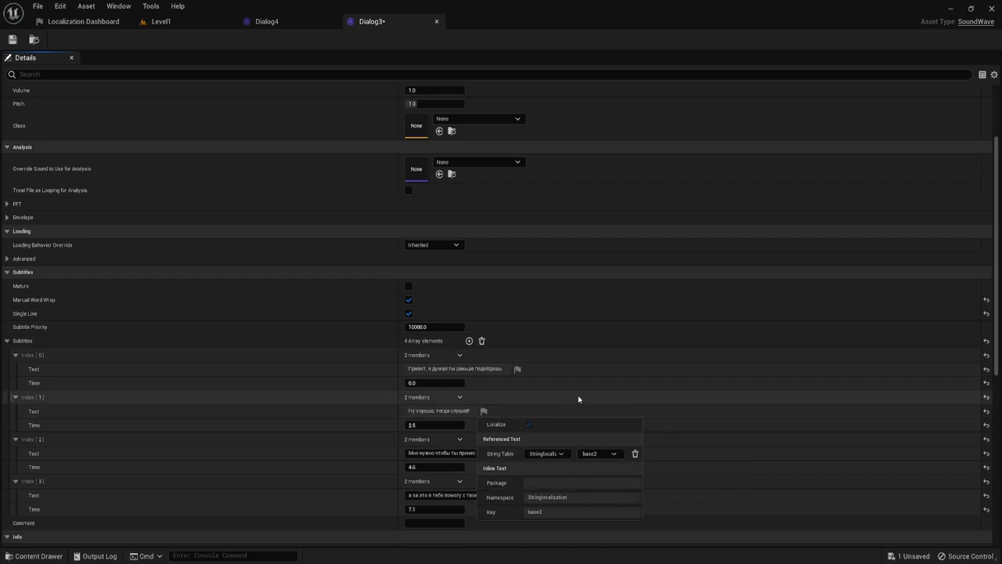
pyautogui.click(715, 446)
# Step: Link the third subtitle text to Stringlocalization key base3
pyautogui.scroll(-3, 597, 423)
pyautogui.click(524, 403)
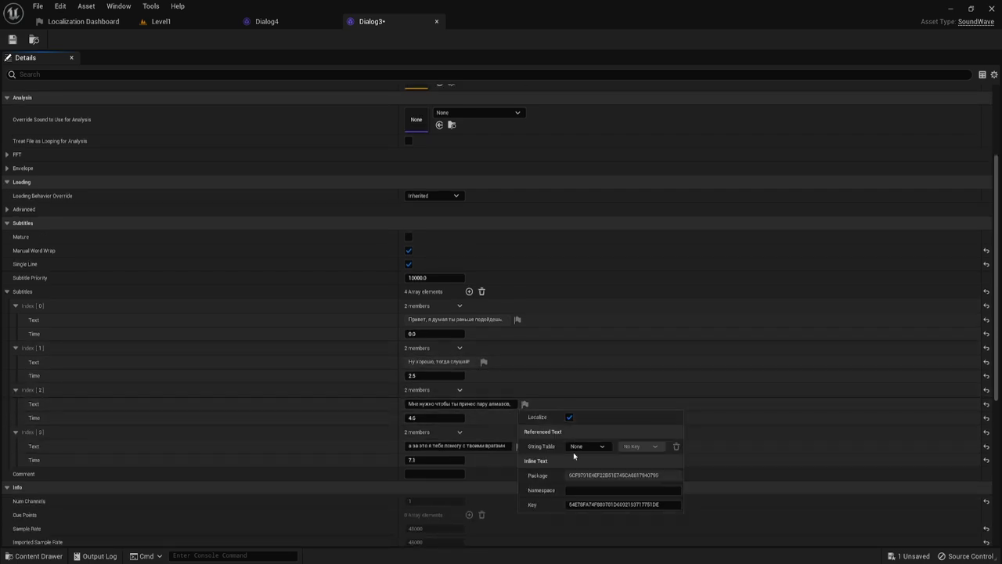
pyautogui.click(587, 446)
pyautogui.click(598, 472)
pyautogui.click(650, 448)
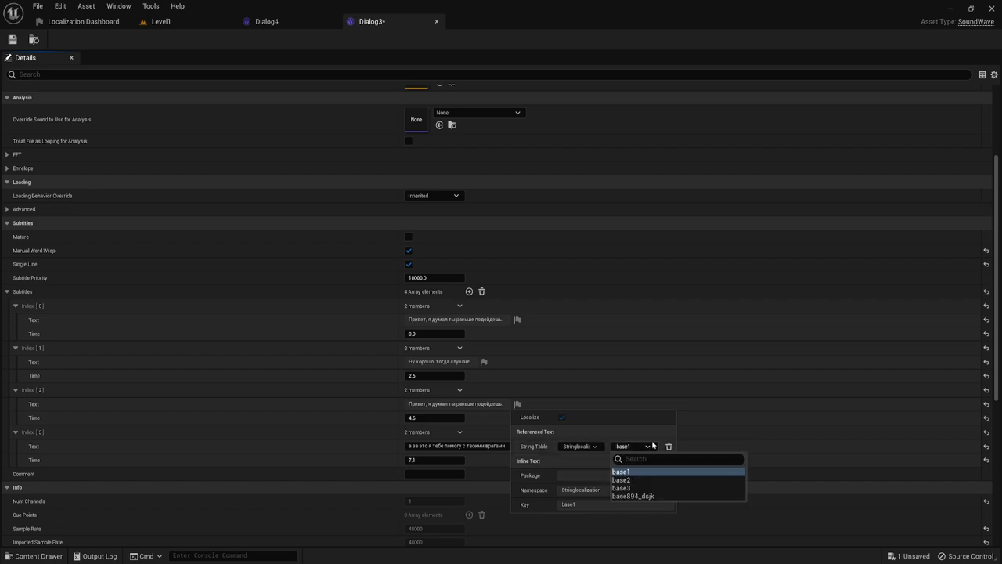
pyautogui.click(629, 488)
pyautogui.click(693, 437)
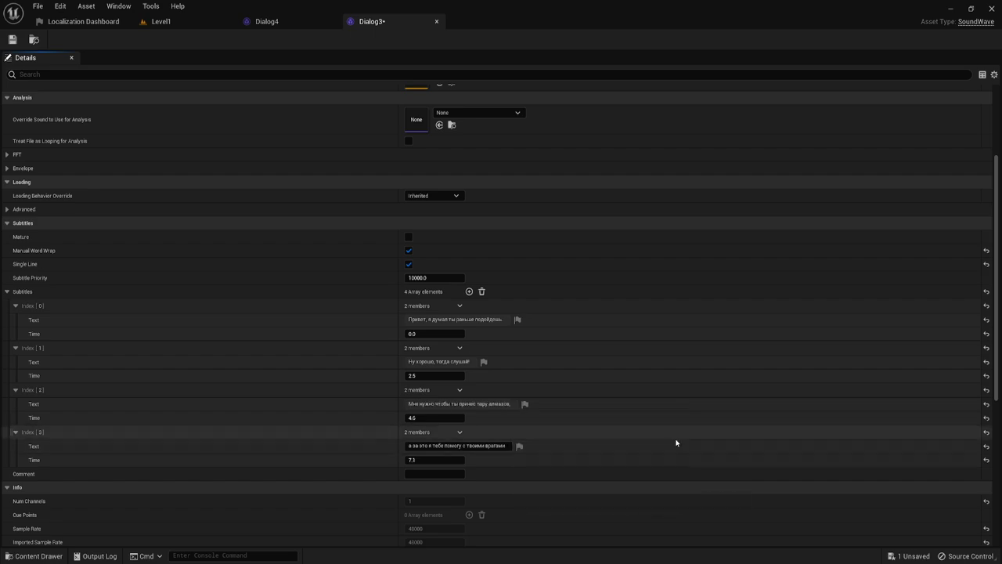
# Step: Link the fourth subtitle text to the last key in the Stringlocalization table
pyautogui.click(519, 446)
pyautogui.click(577, 490)
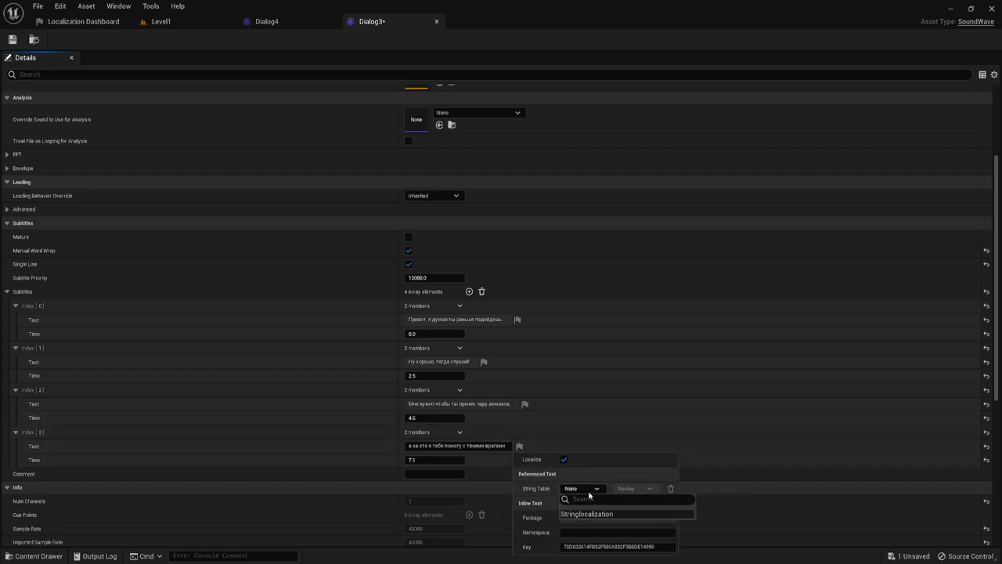
pyautogui.click(594, 514)
pyautogui.click(638, 488)
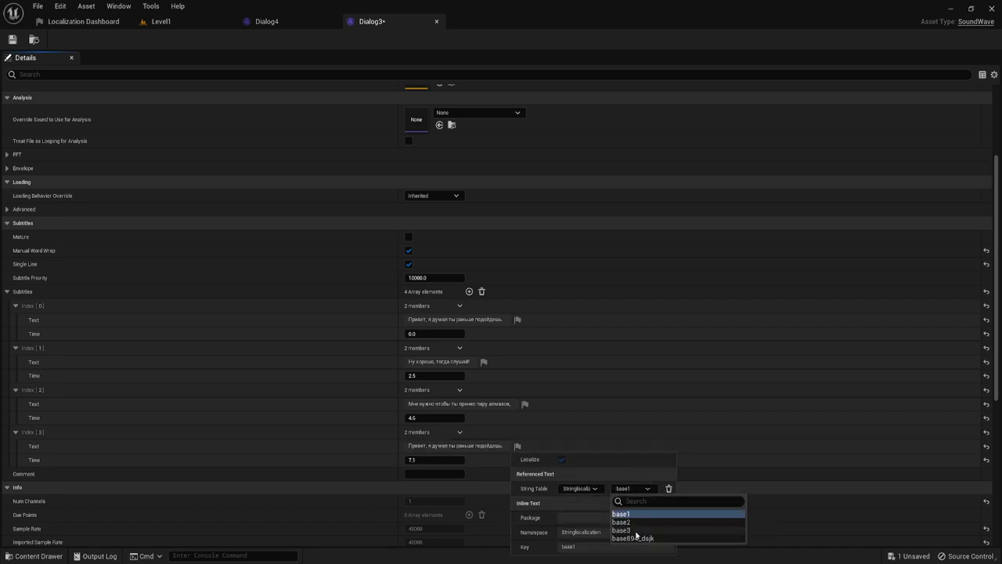
pyautogui.click(636, 545)
pyautogui.click(694, 425)
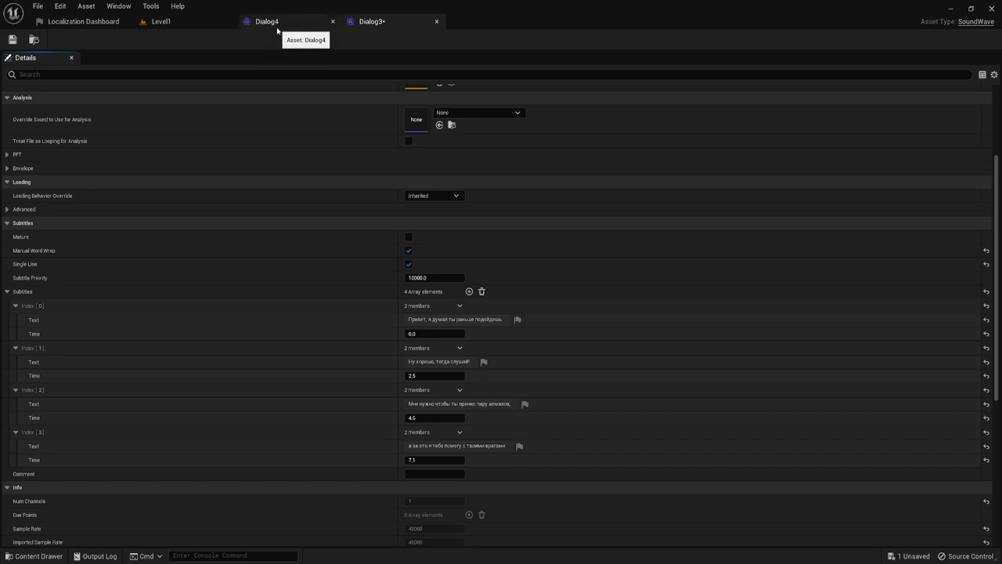
# Step: Save the Dialog3 sound wave and return to the level editor
pyautogui.click(18, 38)
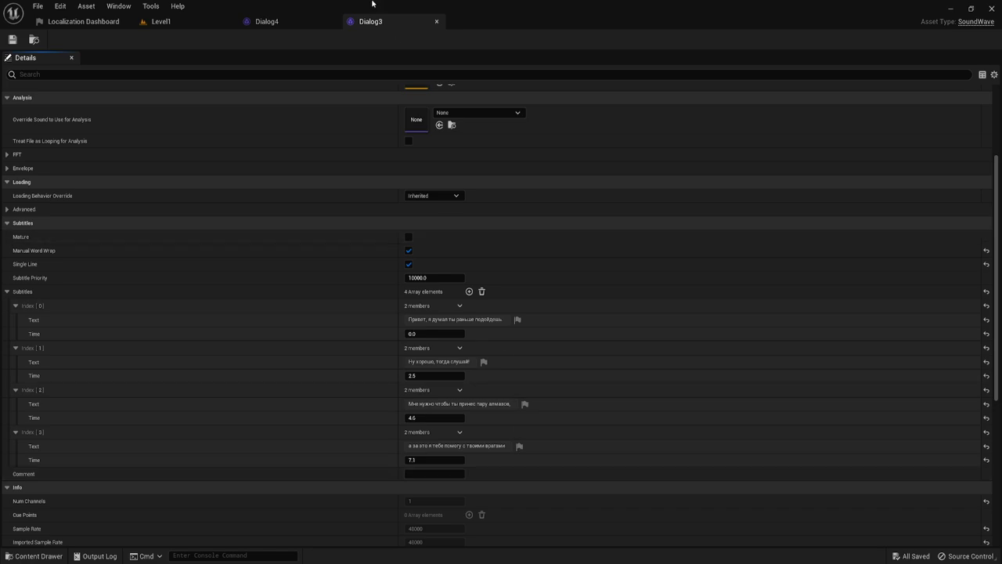
pyautogui.click(168, 21)
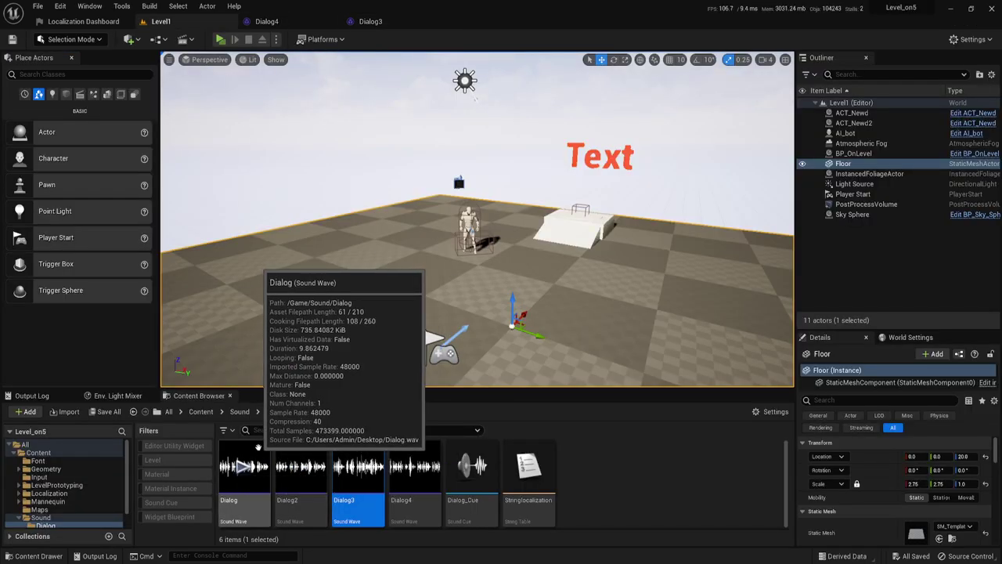
# Step: Open the Dialog sound wave and review its first subtitle entry
pyautogui.doubleClick(260, 446)
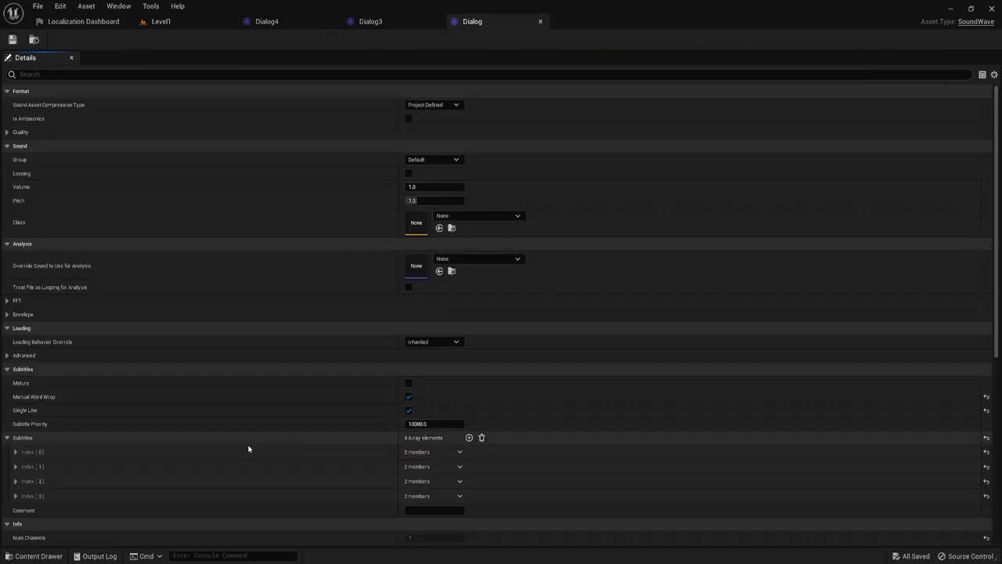
pyautogui.click(15, 453)
pyautogui.scroll(-3, 141, 391)
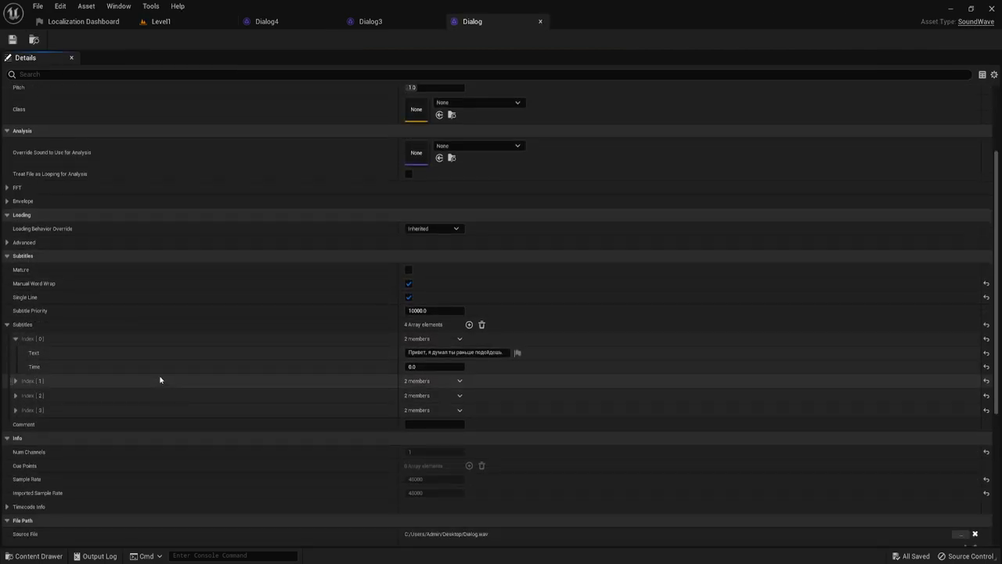
pyautogui.click(14, 338)
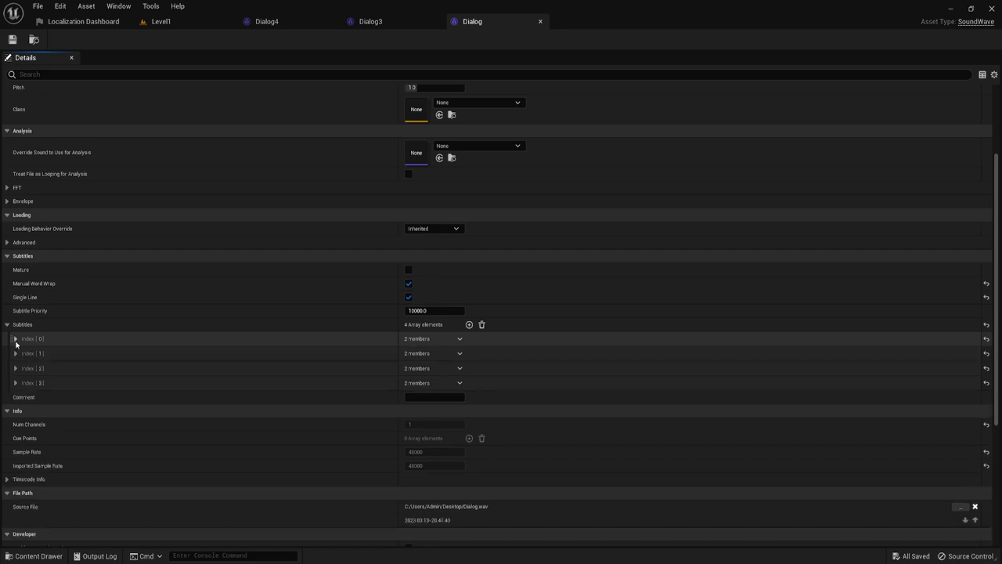
pyautogui.click(317, 23)
pyautogui.click(332, 24)
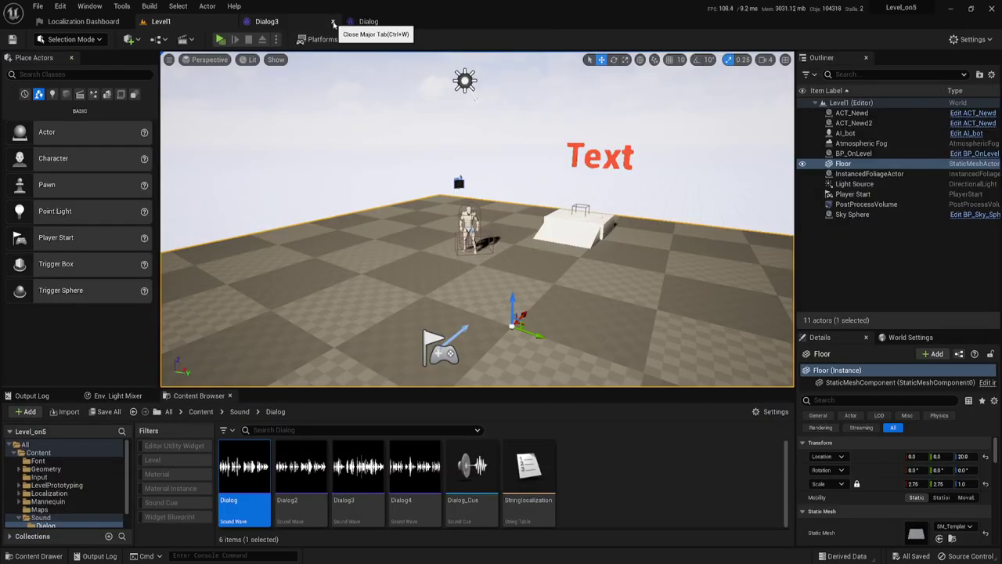
pyautogui.click(332, 24)
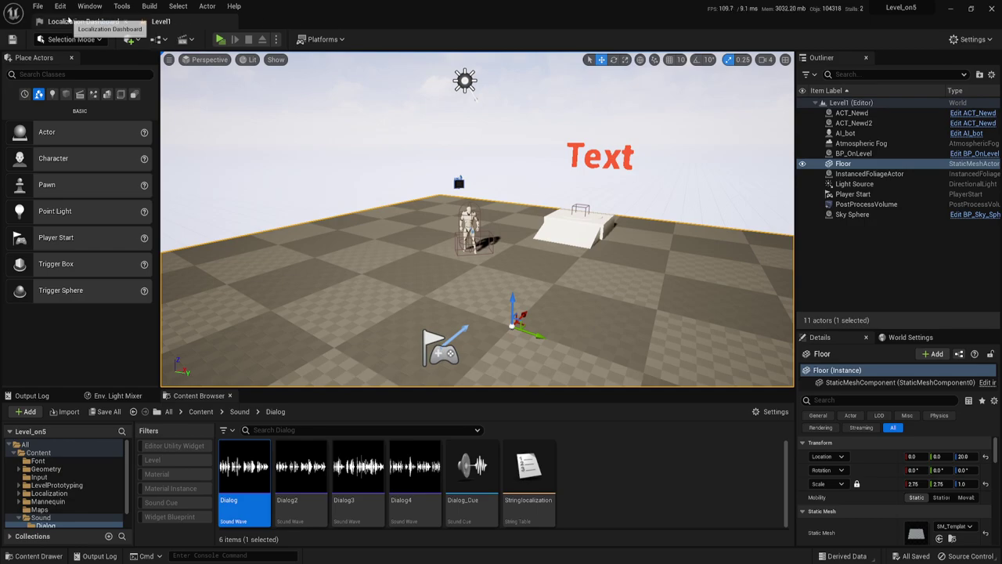
pyautogui.click(83, 21)
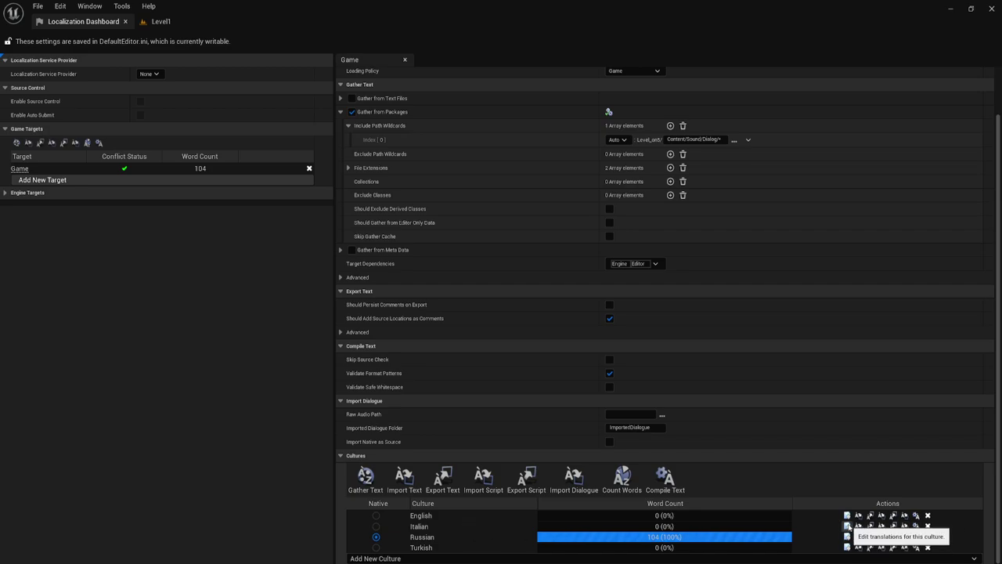
pyautogui.click(161, 21)
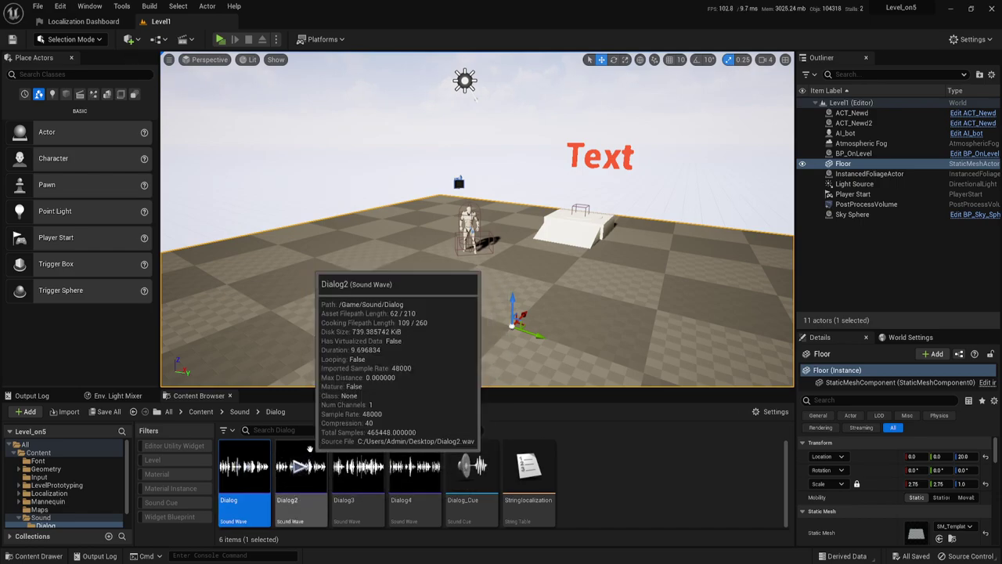
# Step: Open Dialog2, expand its four subtitle entries, then return to the Localization Dashboard
pyautogui.click(308, 445)
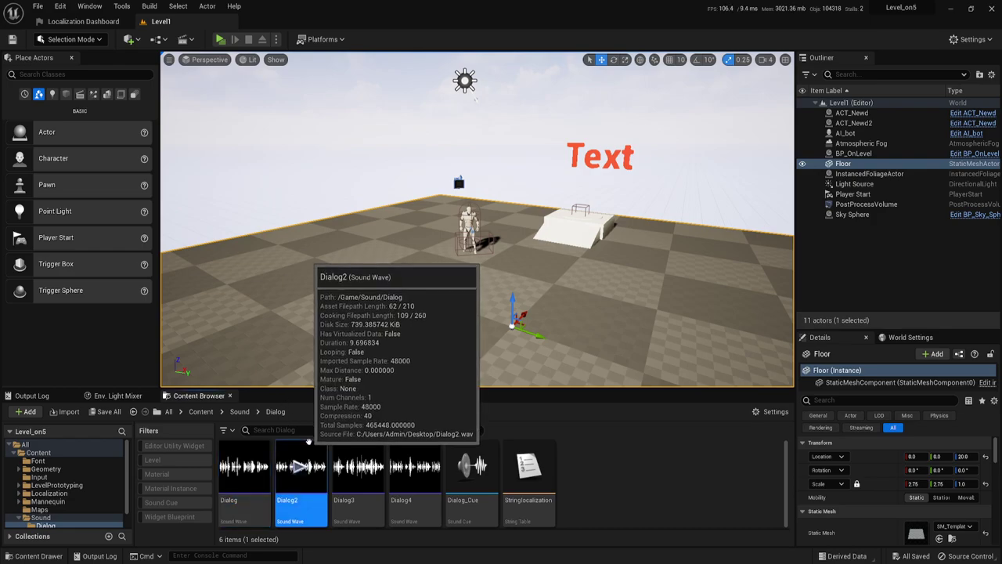
pyautogui.doubleClick(308, 443)
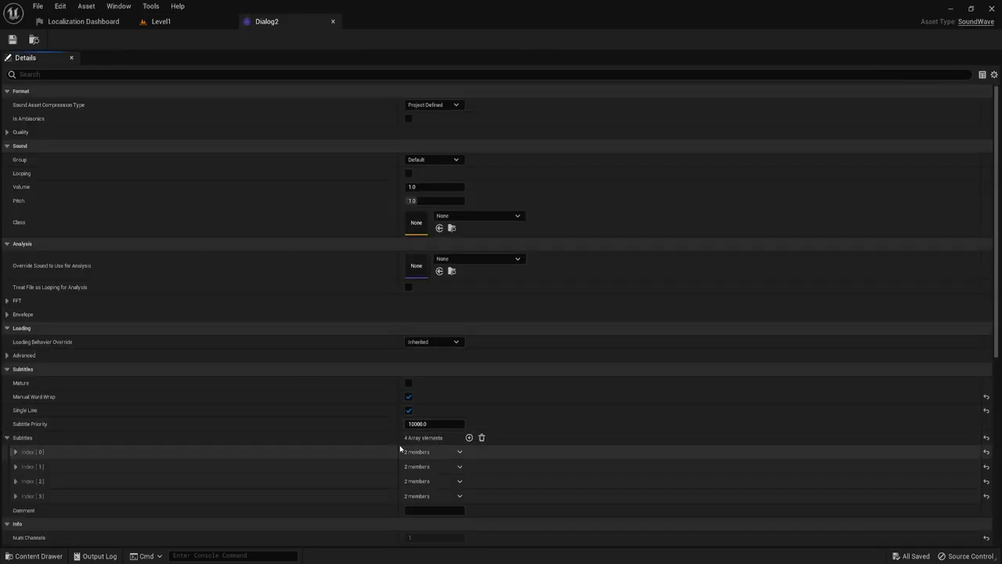
pyautogui.click(14, 452)
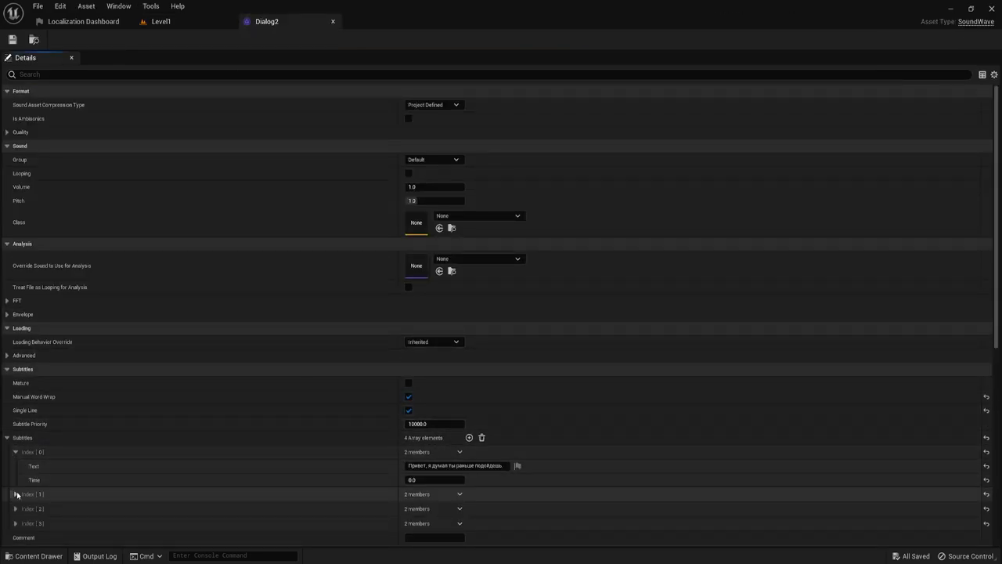
pyautogui.click(15, 494)
pyautogui.scroll(-3, 31, 428)
pyautogui.click(16, 422)
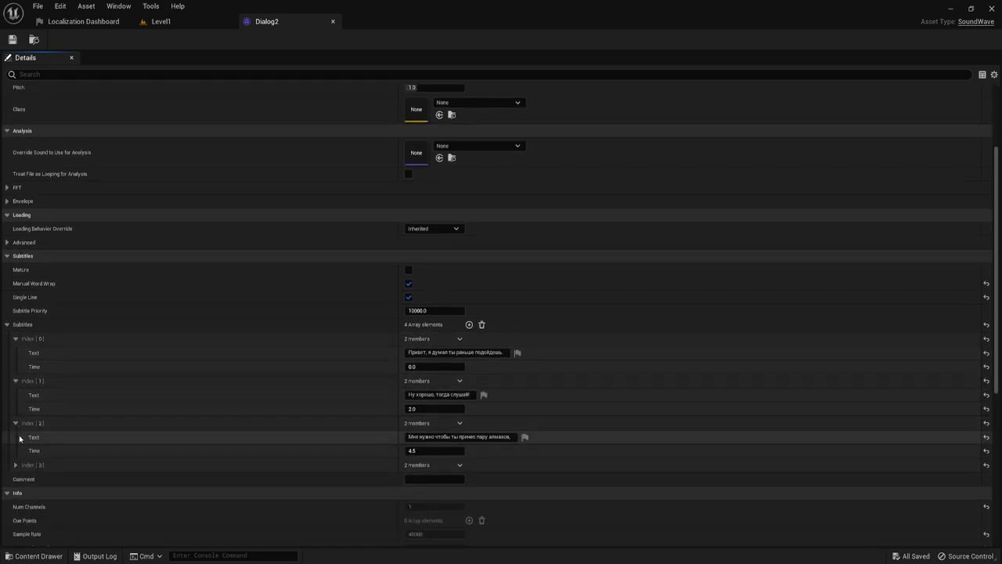
pyautogui.click(15, 464)
pyautogui.click(86, 21)
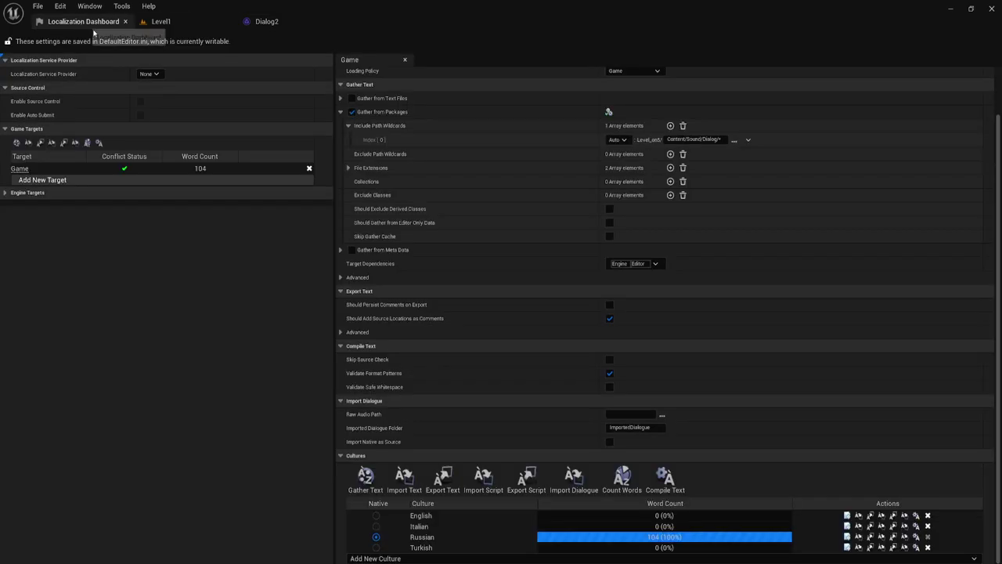
pyautogui.click(846, 548)
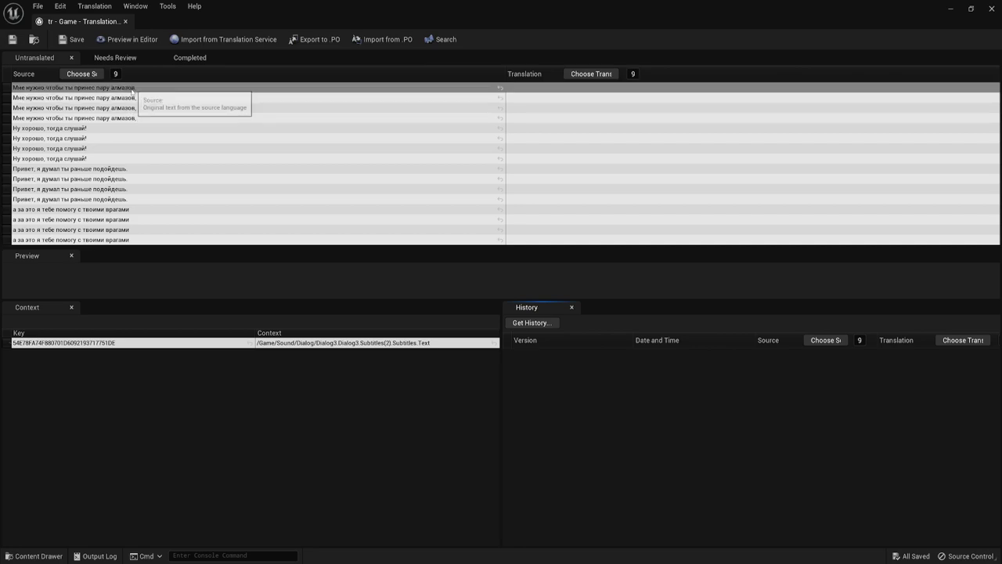
pyautogui.click(126, 22)
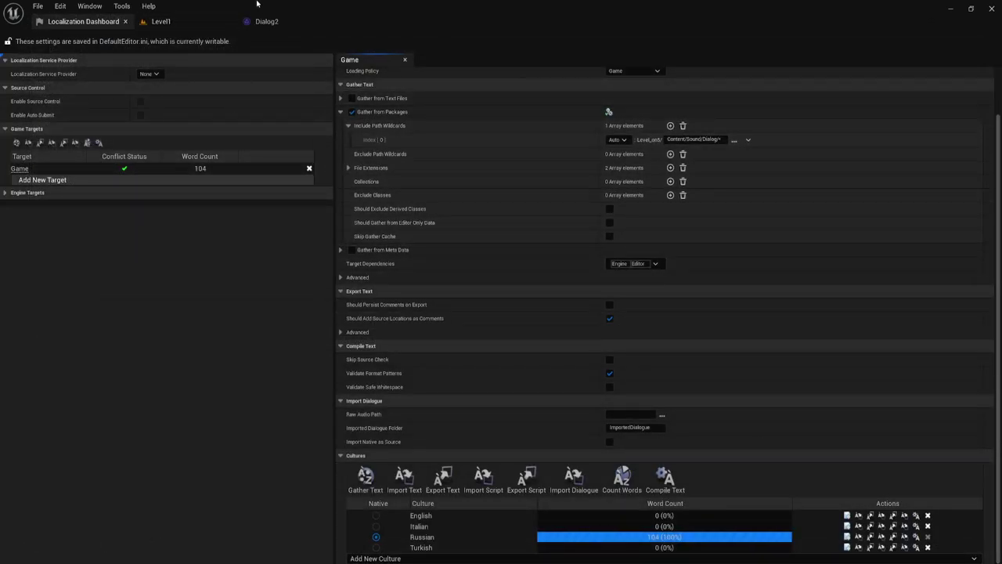
pyautogui.click(275, 21)
# Step: Link Dialog2's first two subtitle lines to Stringlocalization keys base1 and base2
pyautogui.click(518, 353)
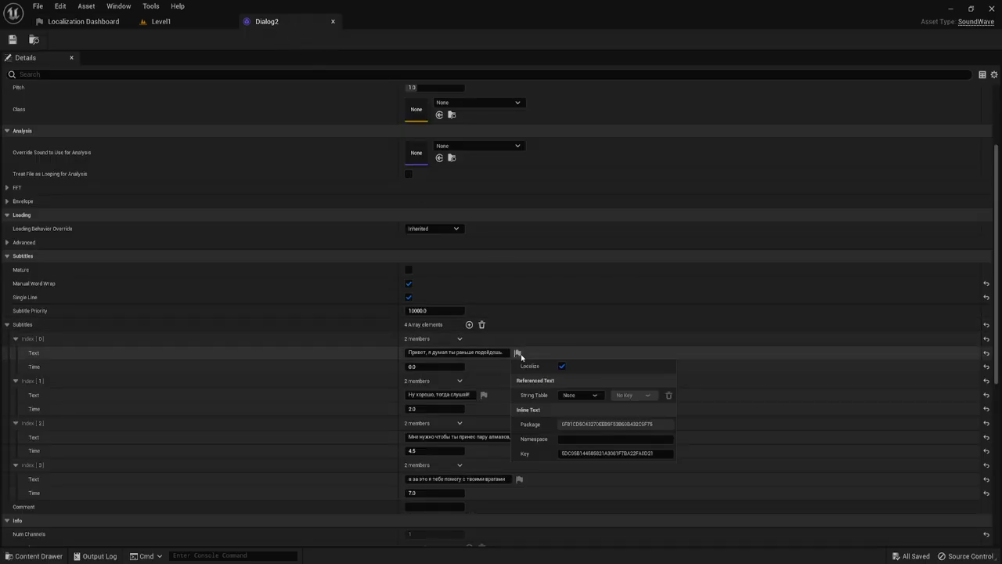
pyautogui.click(579, 395)
pyautogui.click(593, 431)
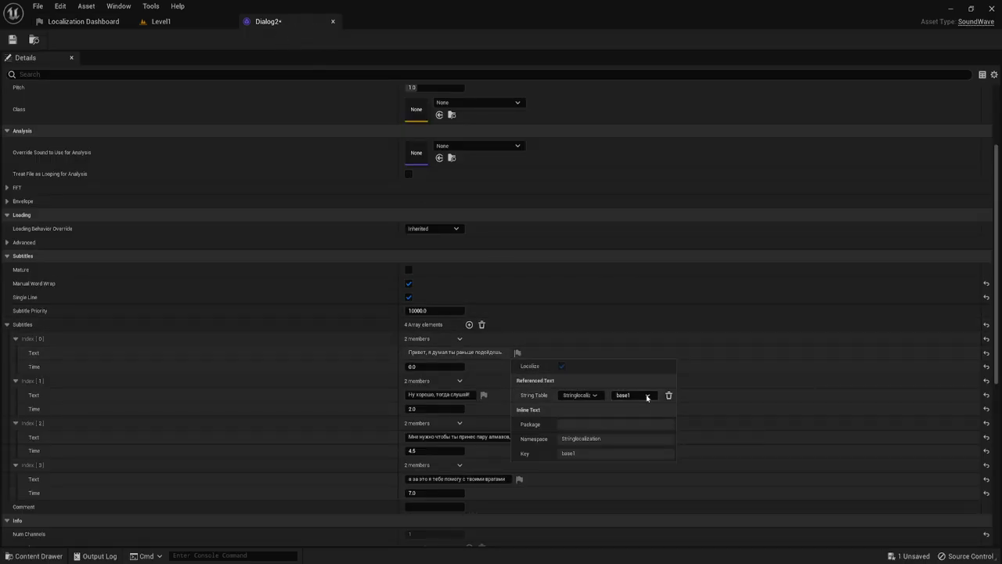
pyautogui.click(634, 394)
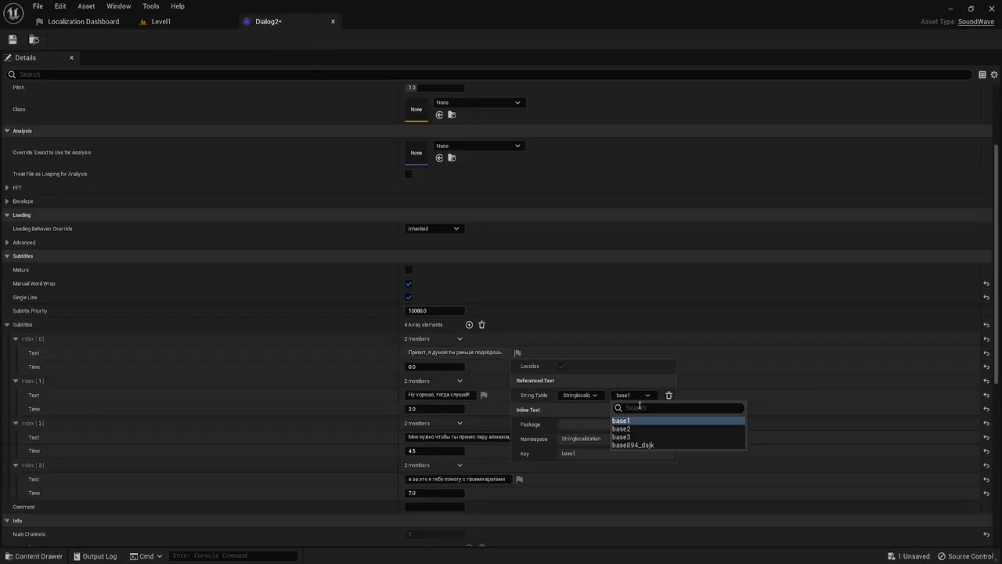
pyautogui.click(484, 395)
pyautogui.click(546, 437)
pyautogui.click(552, 462)
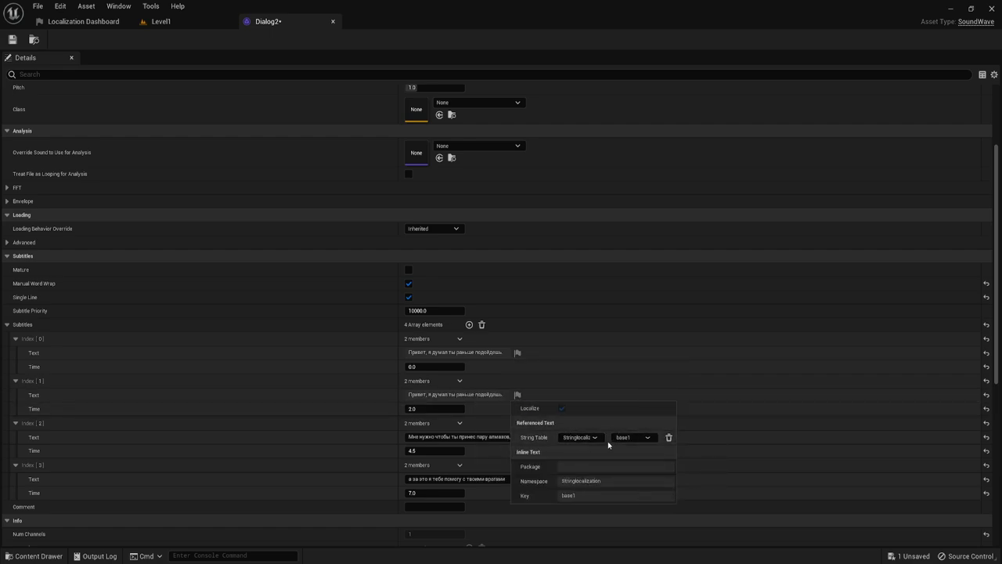
pyautogui.click(640, 441)
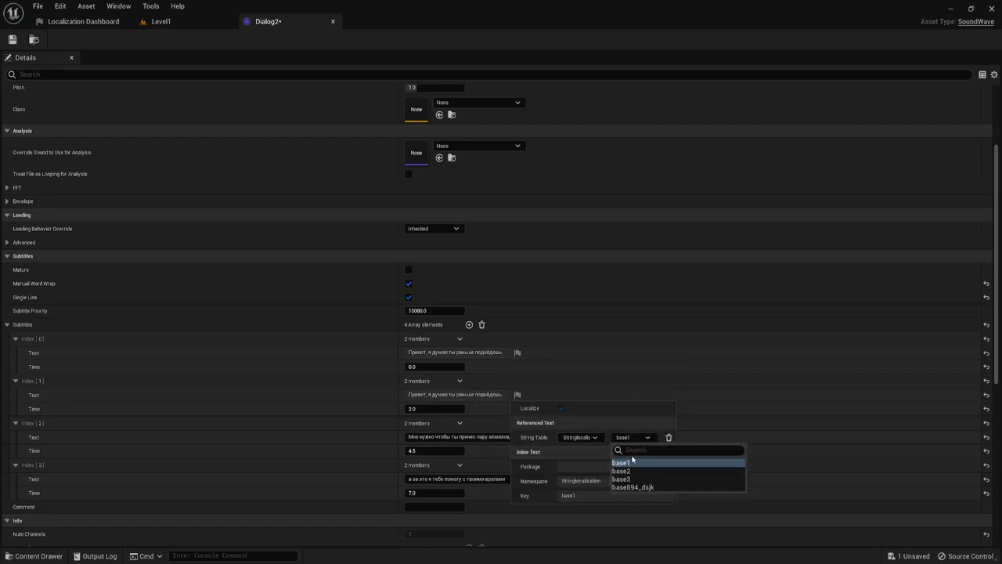
pyautogui.click(630, 470)
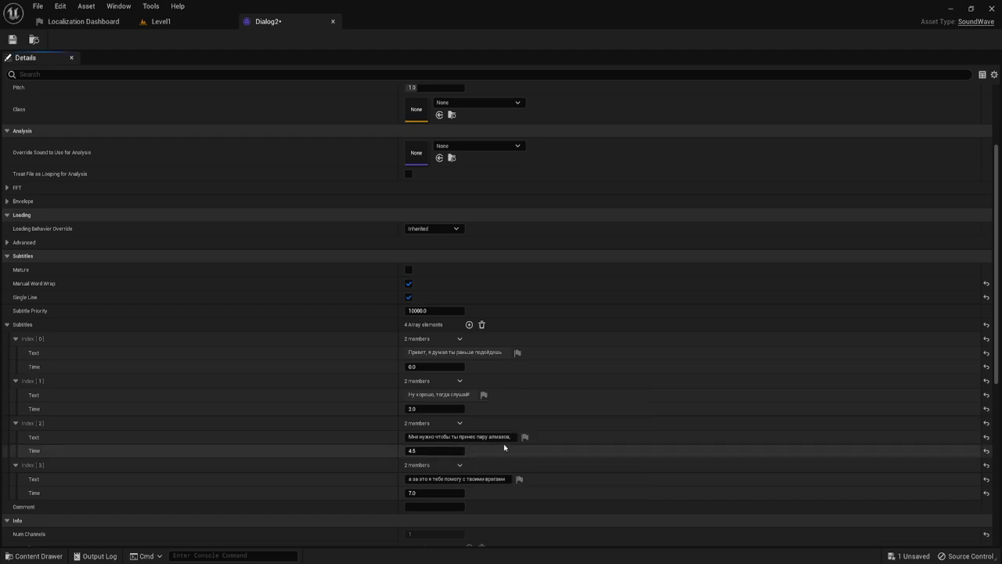
# Step: Link the third and fourth lines to Stringlocalization keys base3 and base894_dsjk
pyautogui.click(524, 436)
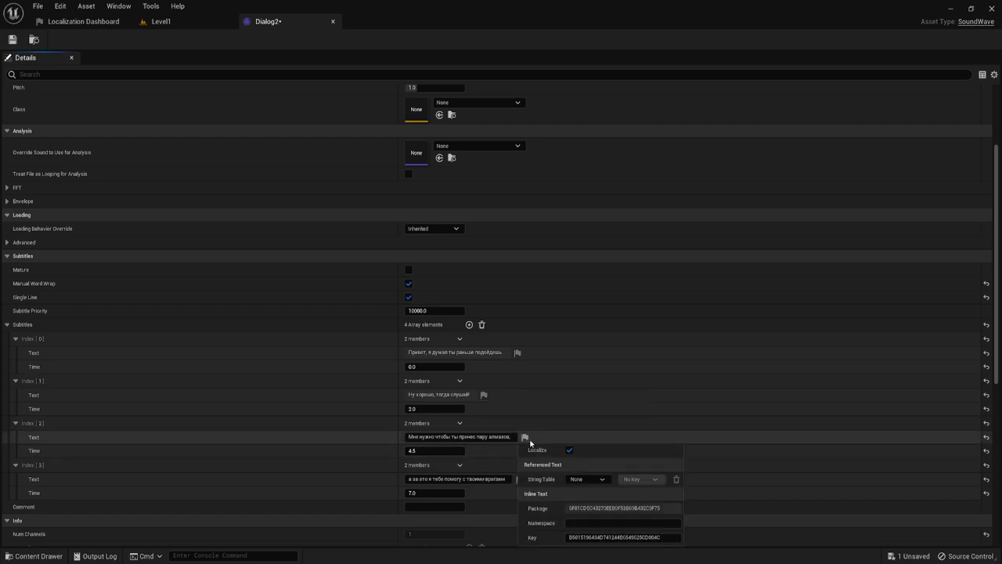
pyautogui.click(602, 479)
pyautogui.click(611, 516)
pyautogui.click(642, 478)
pyautogui.click(633, 521)
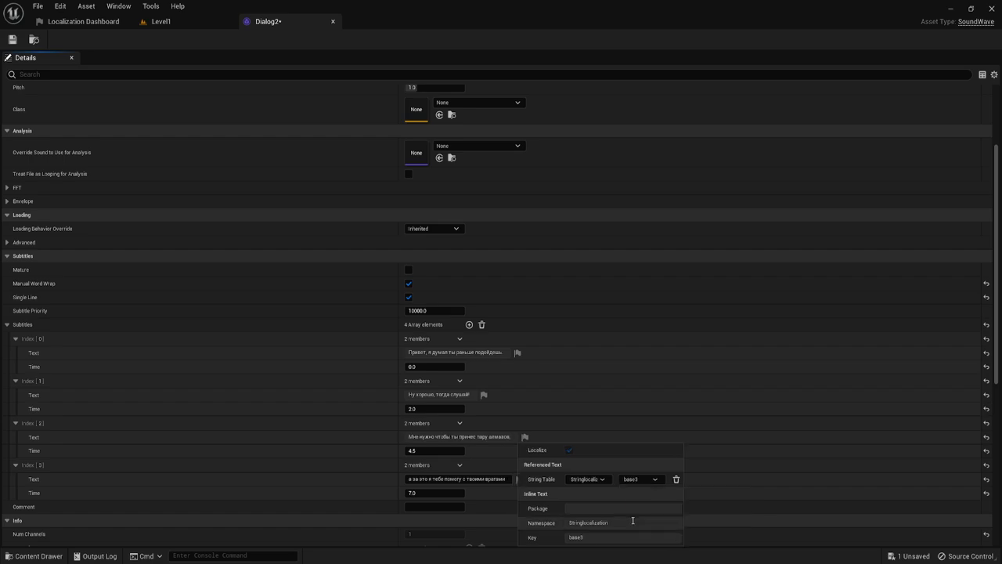
pyautogui.click(517, 478)
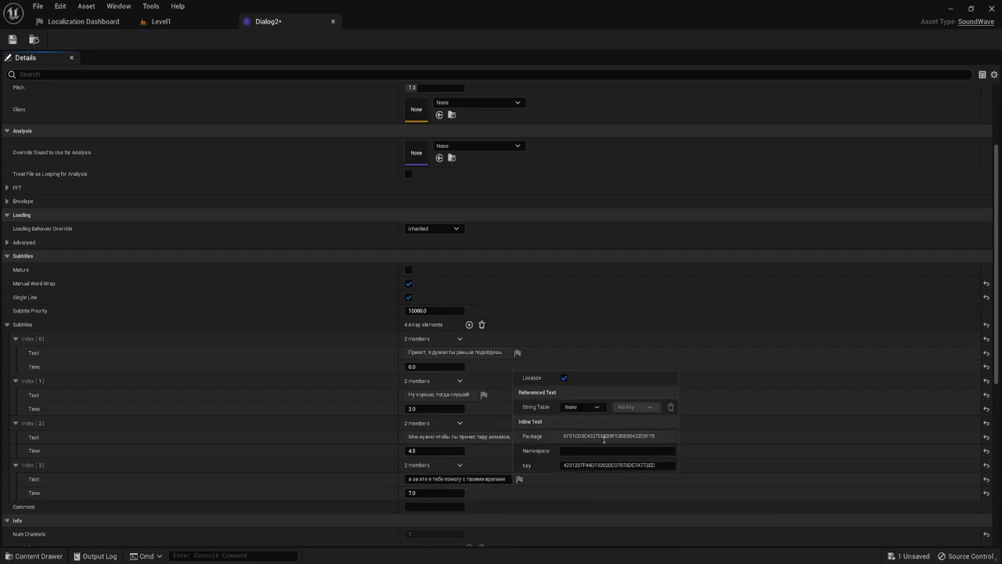
pyautogui.click(597, 407)
pyautogui.click(607, 443)
pyautogui.click(638, 407)
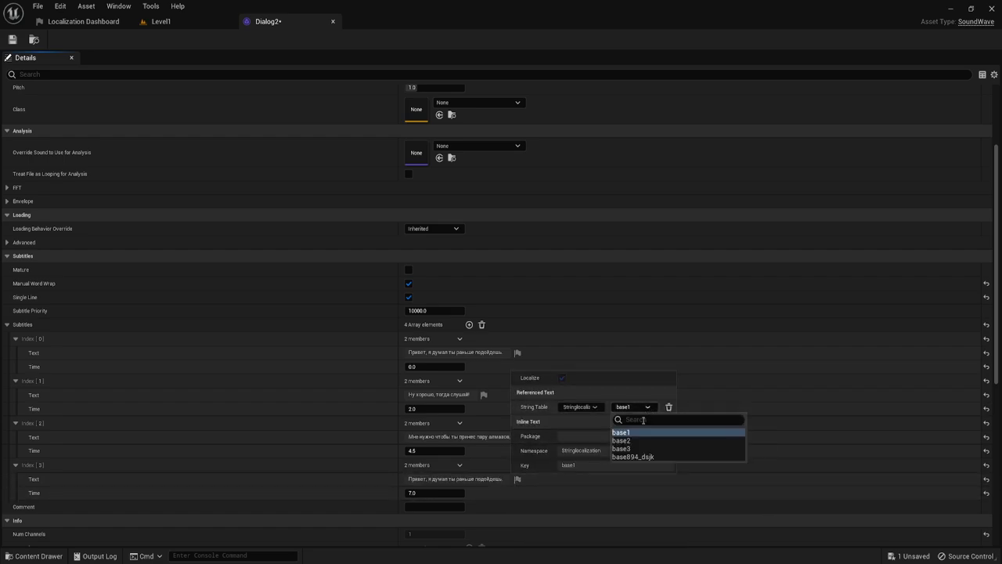
pyautogui.click(639, 457)
pyautogui.click(802, 430)
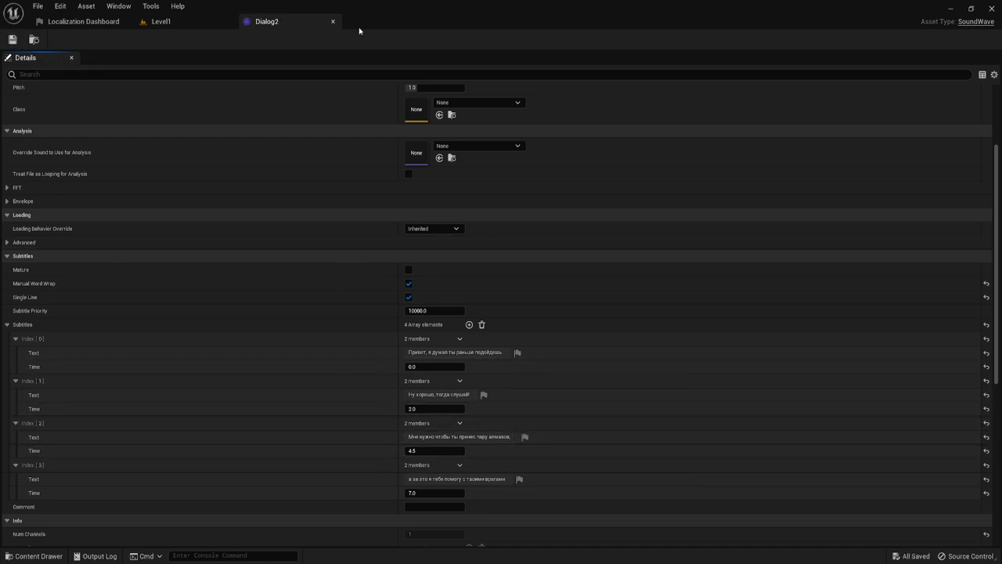
# Step: Close Dialog2 and run Gather Text on the Game target, bringing it to 52 words
pyautogui.click(332, 22)
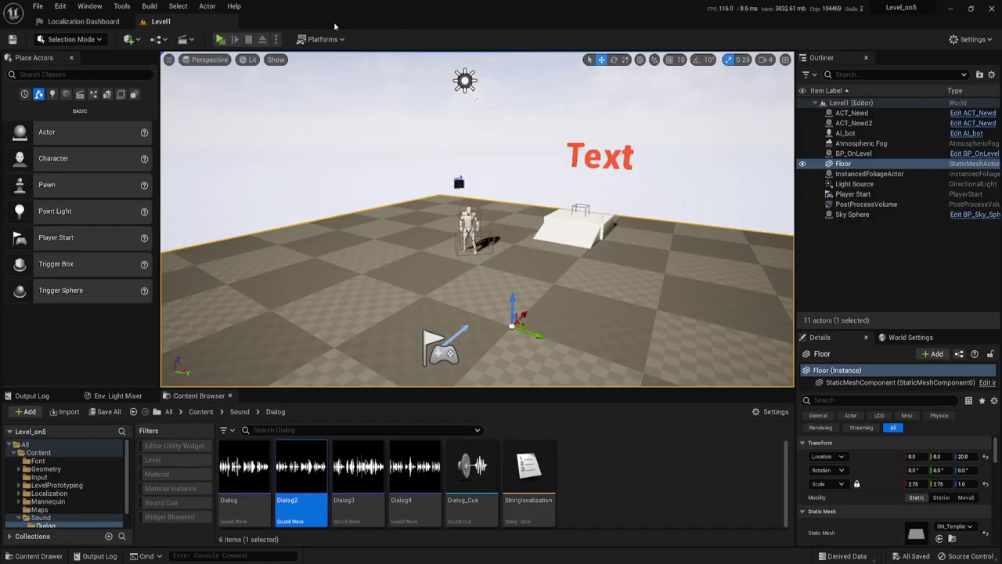
pyautogui.click(100, 24)
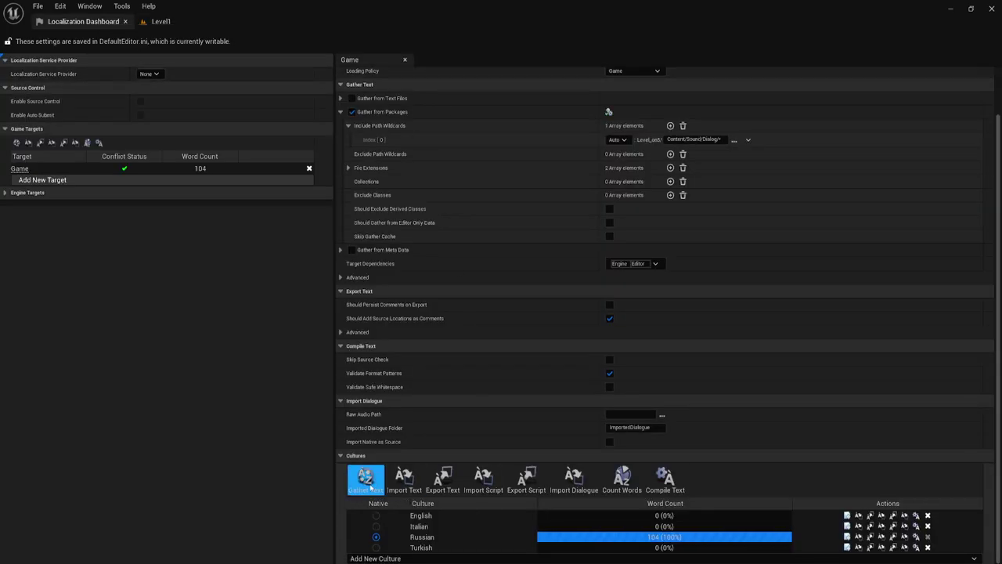
pyautogui.click(365, 478)
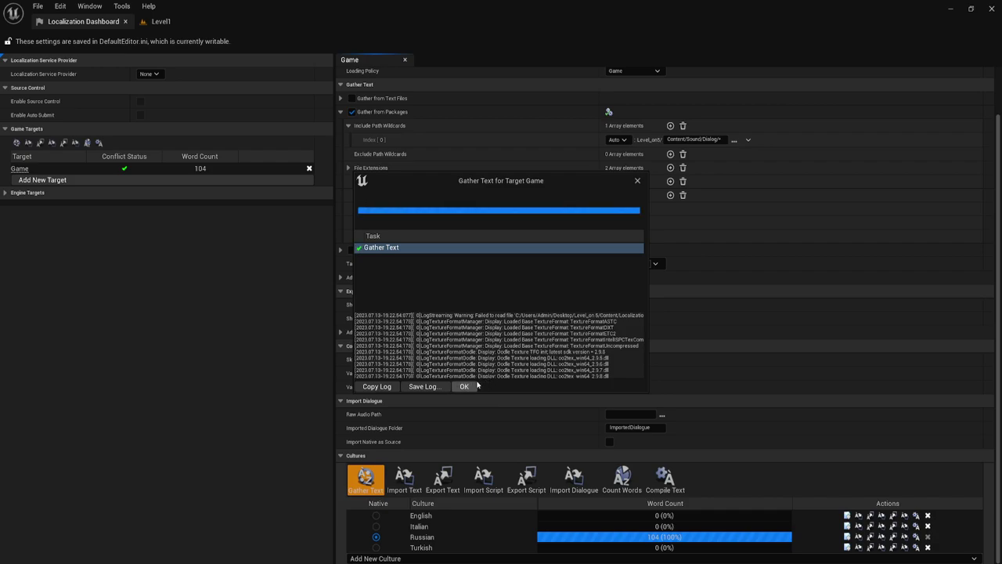
pyautogui.click(465, 386)
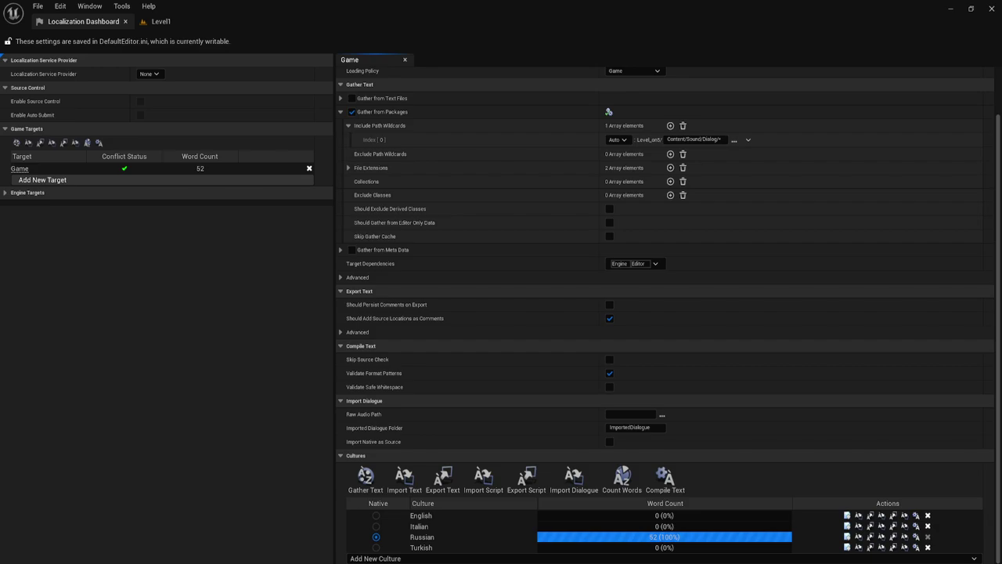
# Step: Inspect the eight untranslated lines in the Turkish translation editor, then return to Level1
pyautogui.click(847, 547)
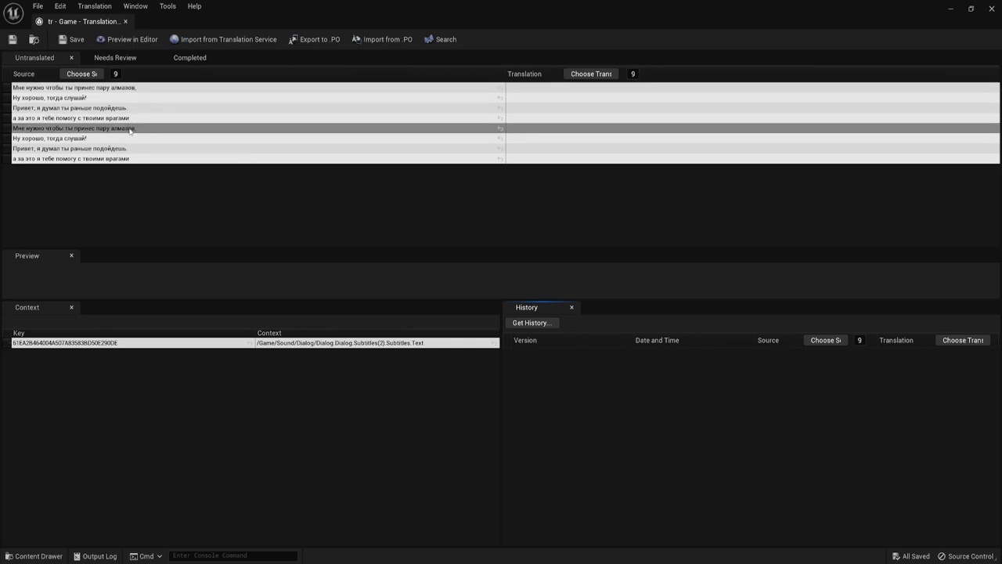
pyautogui.click(126, 22)
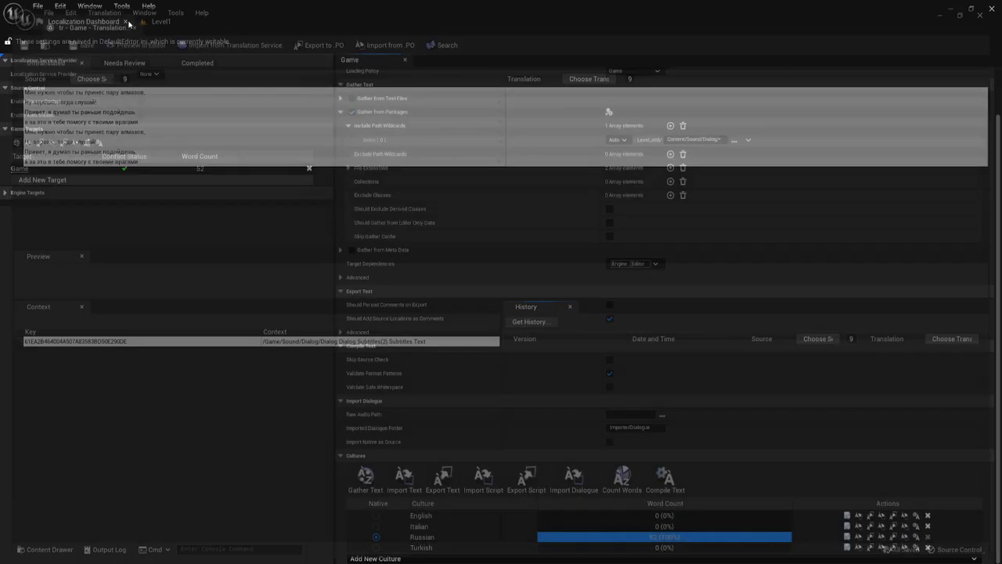
pyautogui.click(161, 22)
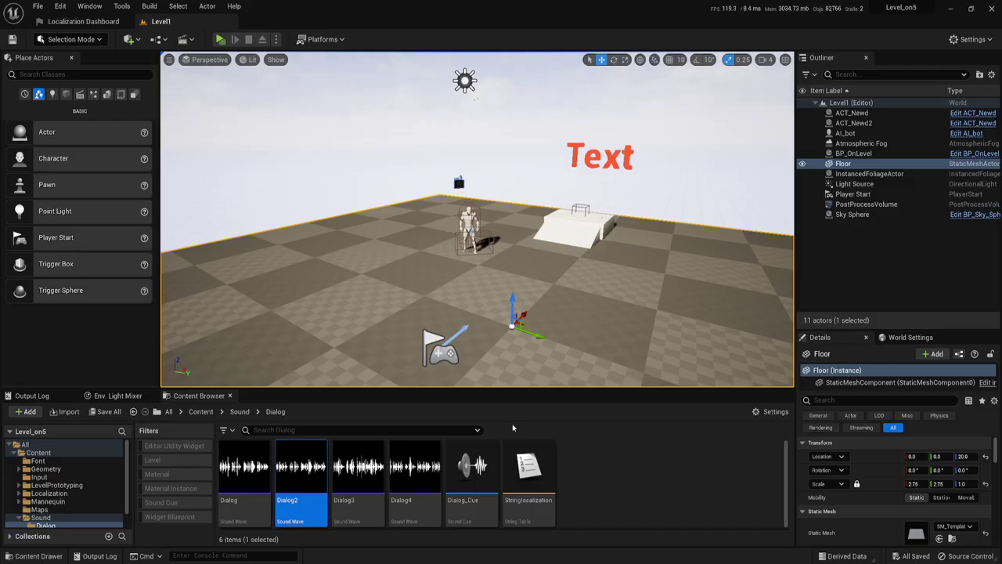
pyautogui.moveTo(261, 483)
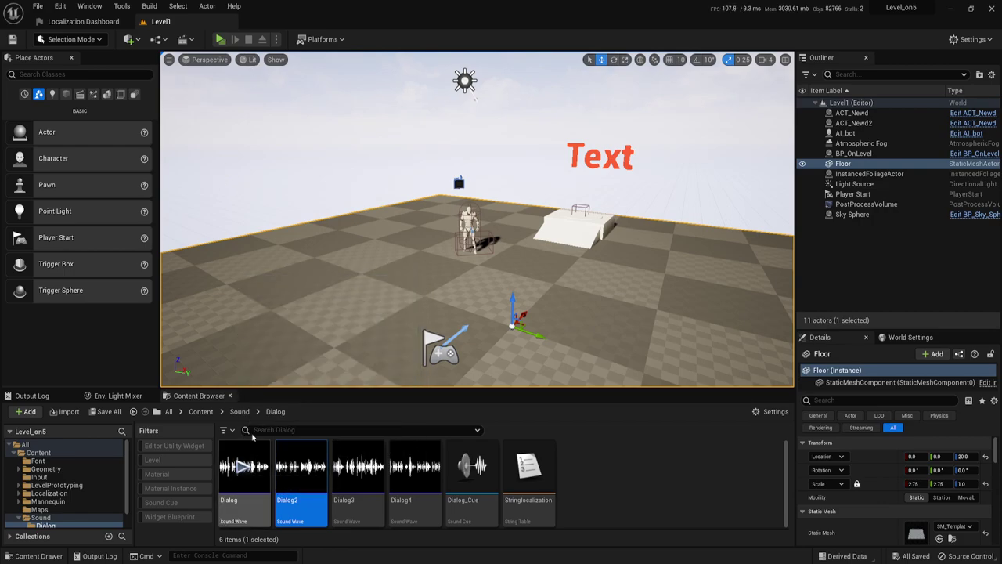
# Step: Open the Dialog sound wave and link its first subtitle line to Stringlocalization key base1
pyautogui.doubleClick(245, 470)
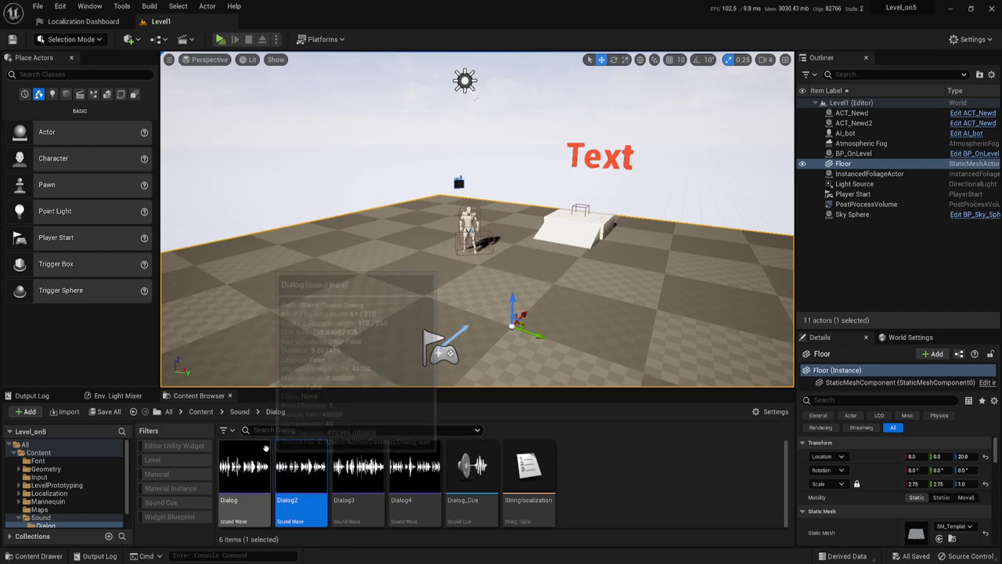
pyautogui.scroll(-3, 481, 437)
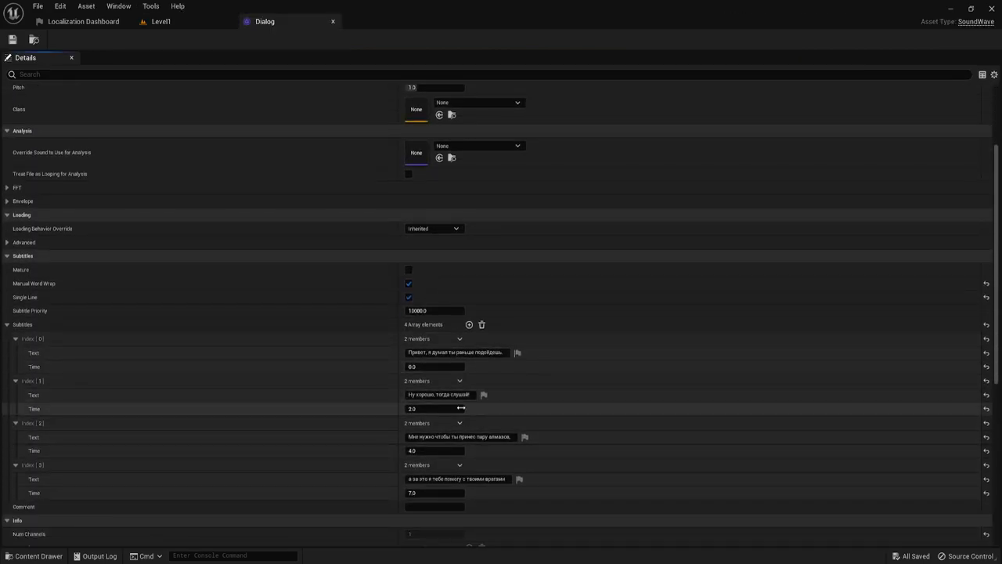
pyautogui.click(518, 353)
pyautogui.click(580, 394)
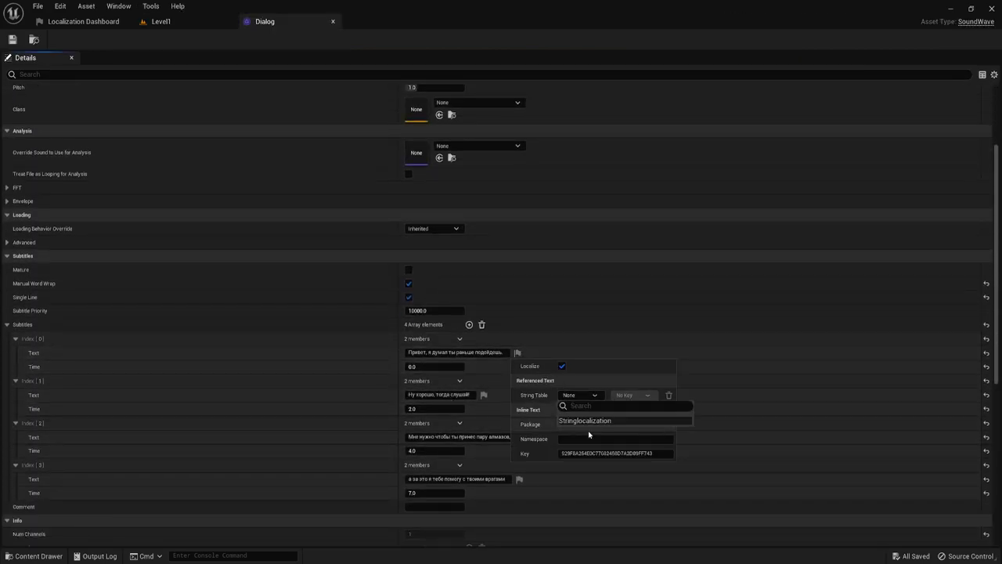
pyautogui.click(626, 418)
pyautogui.click(645, 395)
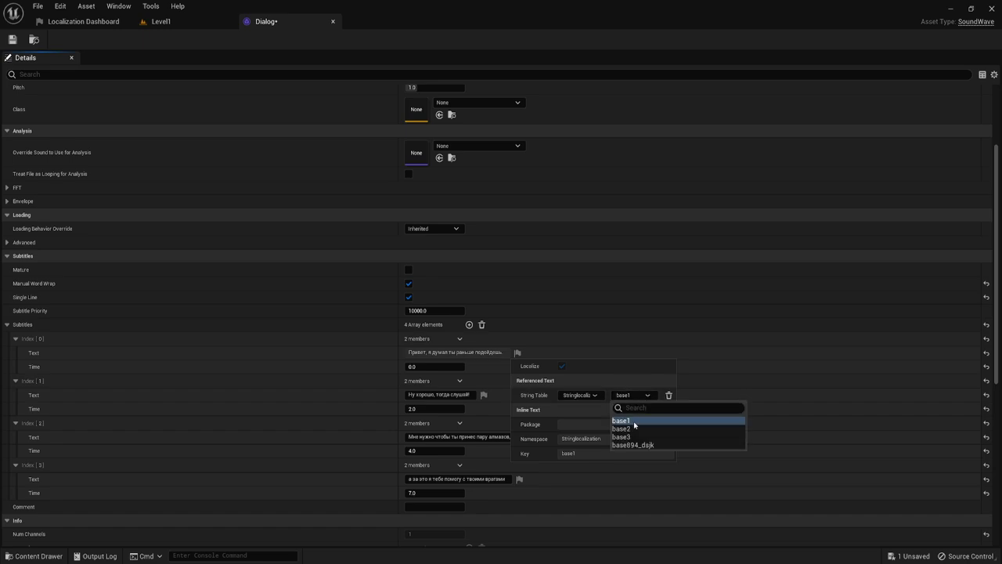
# Step: Link the second and third subtitle lines to Stringlocalization keys base2 and base3
pyautogui.click(484, 394)
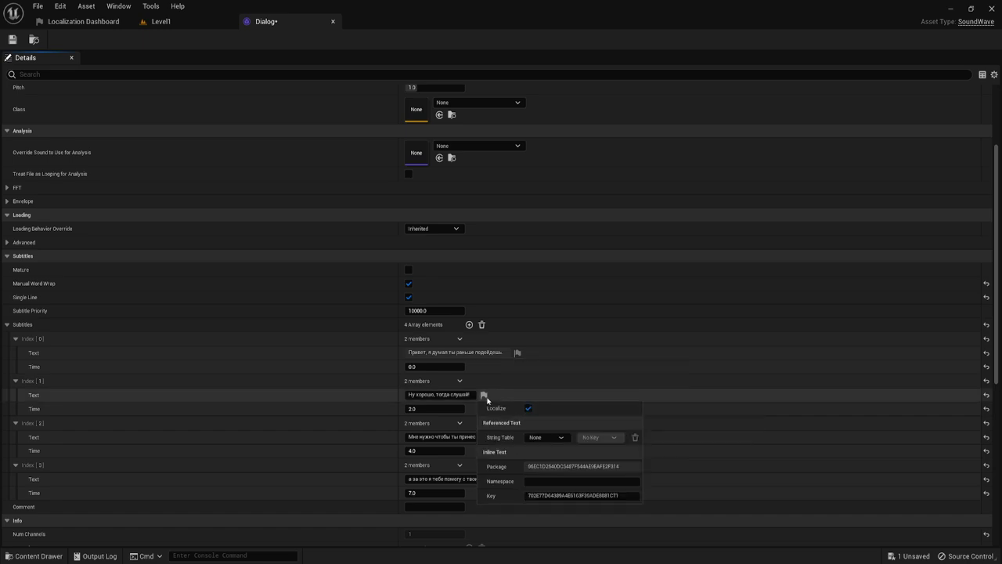
pyautogui.click(545, 437)
pyautogui.click(549, 462)
pyautogui.click(627, 437)
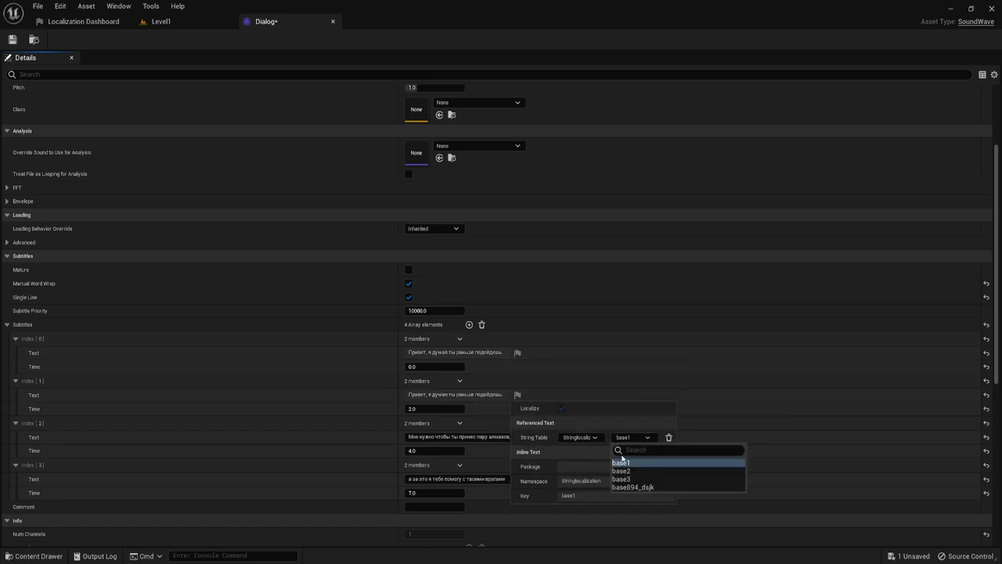
pyautogui.click(620, 471)
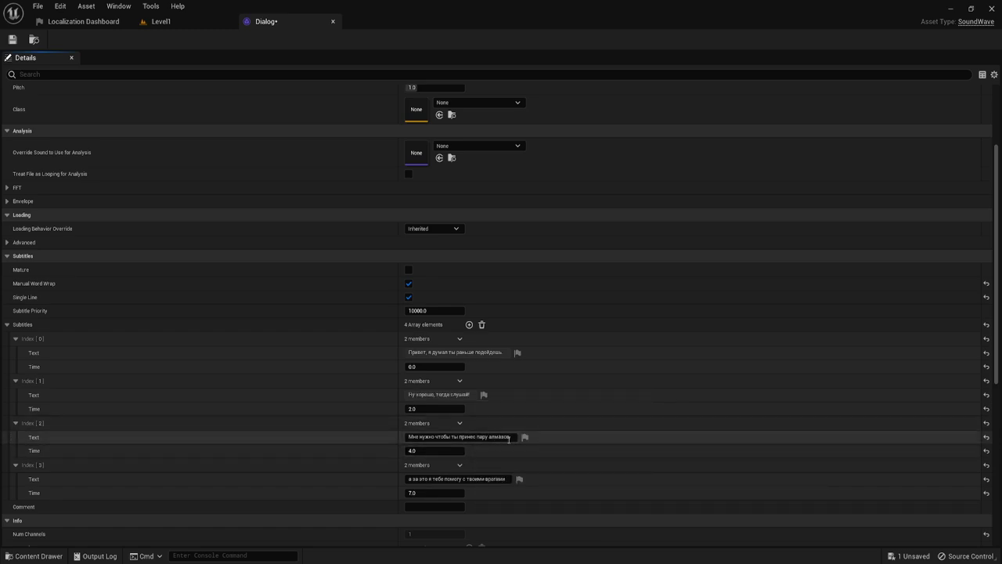
pyautogui.click(524, 437)
pyautogui.click(591, 478)
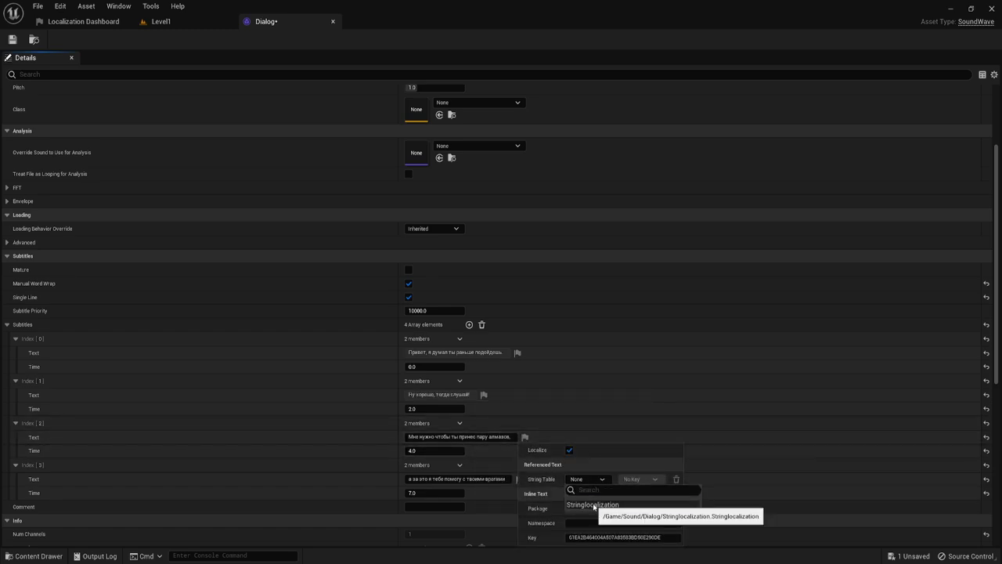
pyautogui.click(595, 501)
pyautogui.click(639, 479)
pyautogui.click(635, 522)
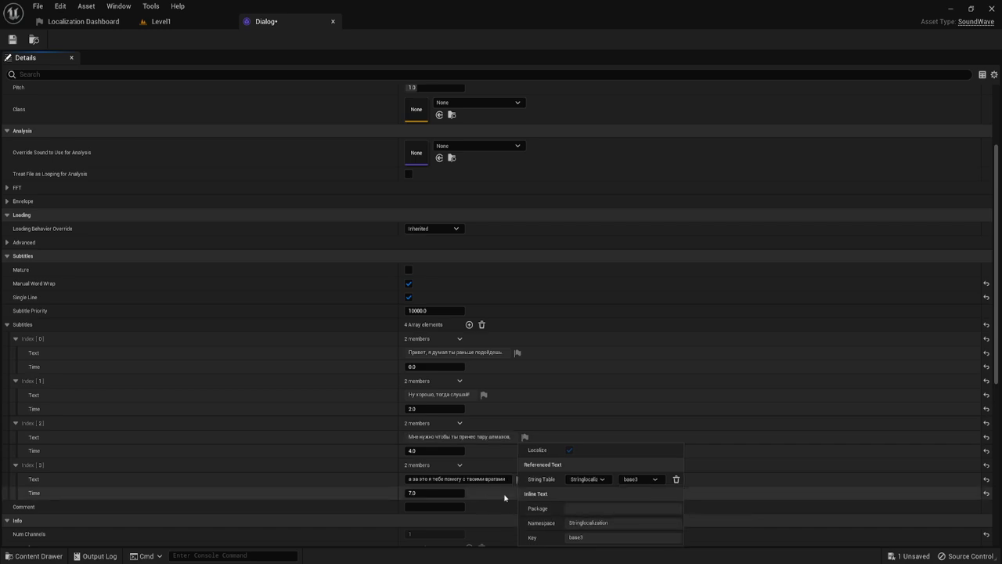
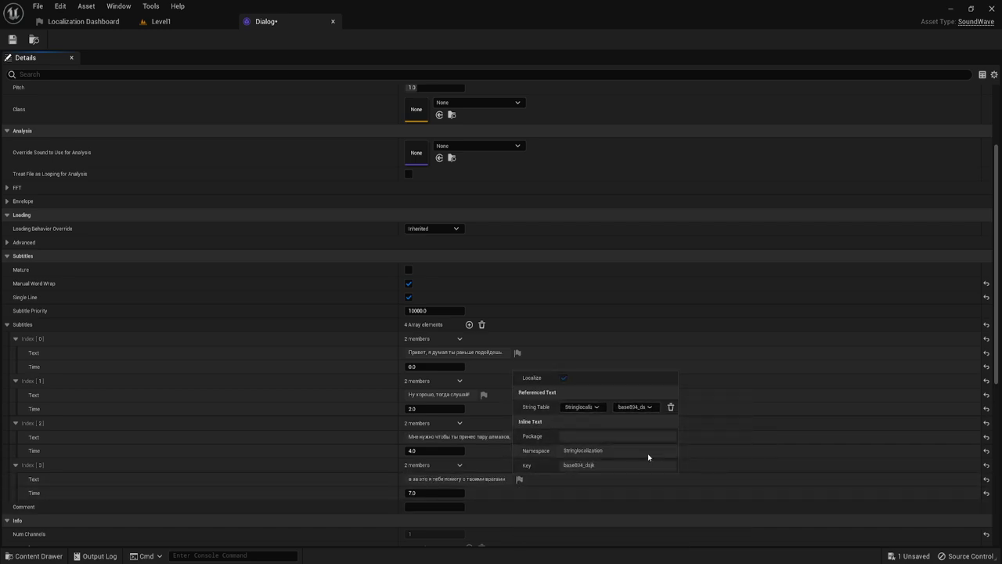
# Step: Save the Dialog sound wave's subtitle edits and close its asset editor
pyautogui.click(13, 39)
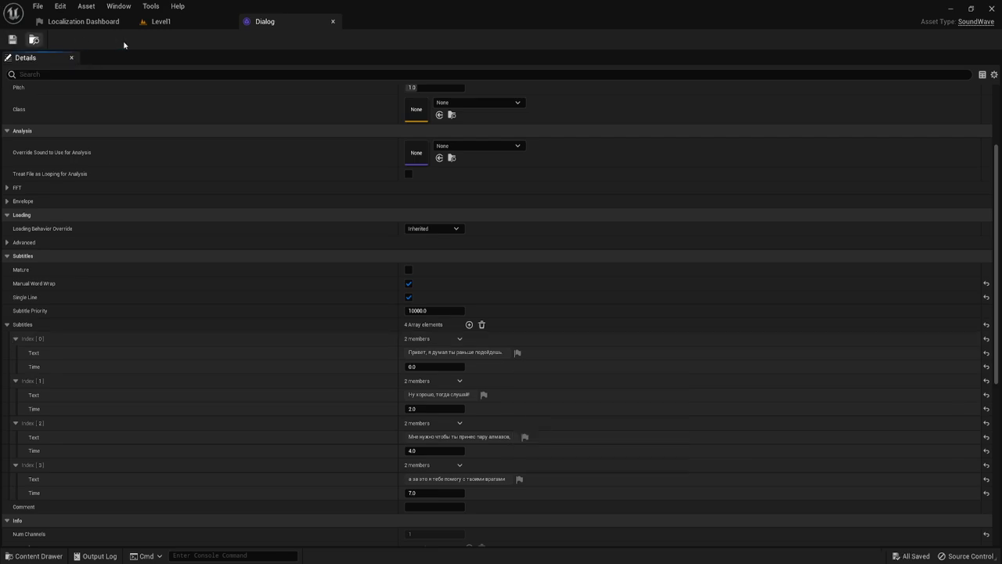
pyautogui.click(333, 20)
# Step: Regather the Game target's localizable text so the word count drops to 26
pyautogui.click(74, 22)
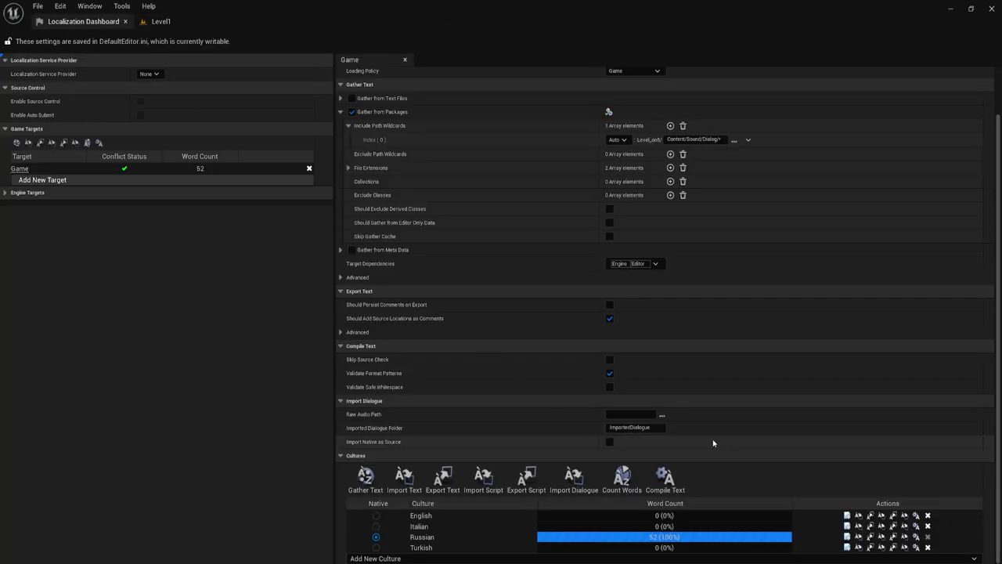
pyautogui.click(363, 475)
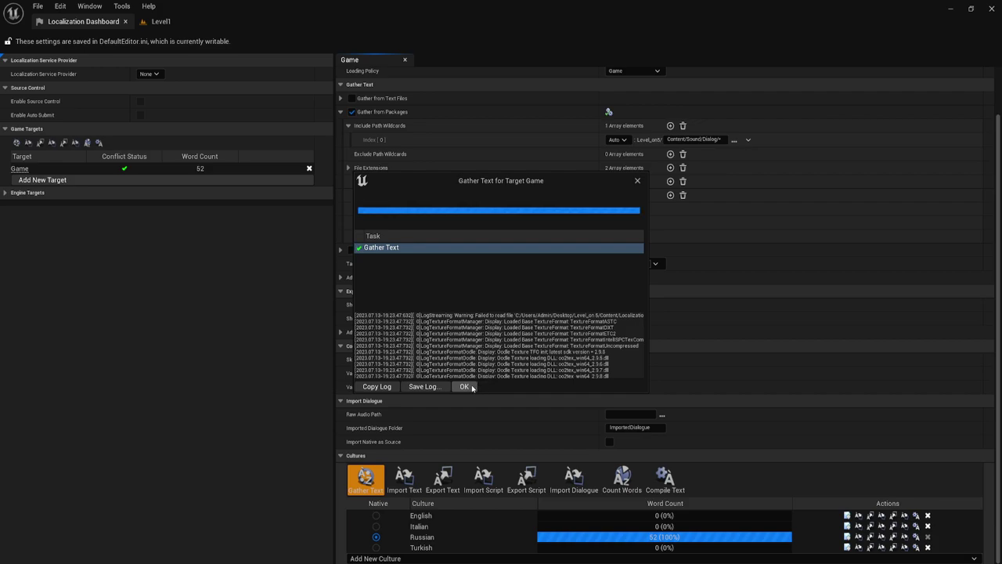
pyautogui.click(469, 386)
# Step: Review the untranslated Russian dialog lines in the Turkish translations, then return to Level1
pyautogui.click(847, 548)
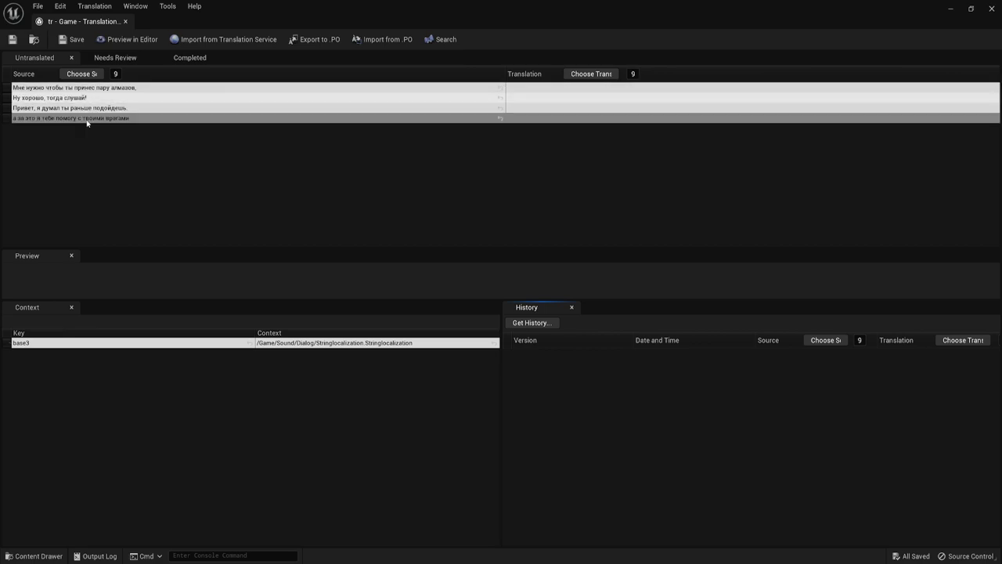
pyautogui.click(125, 22)
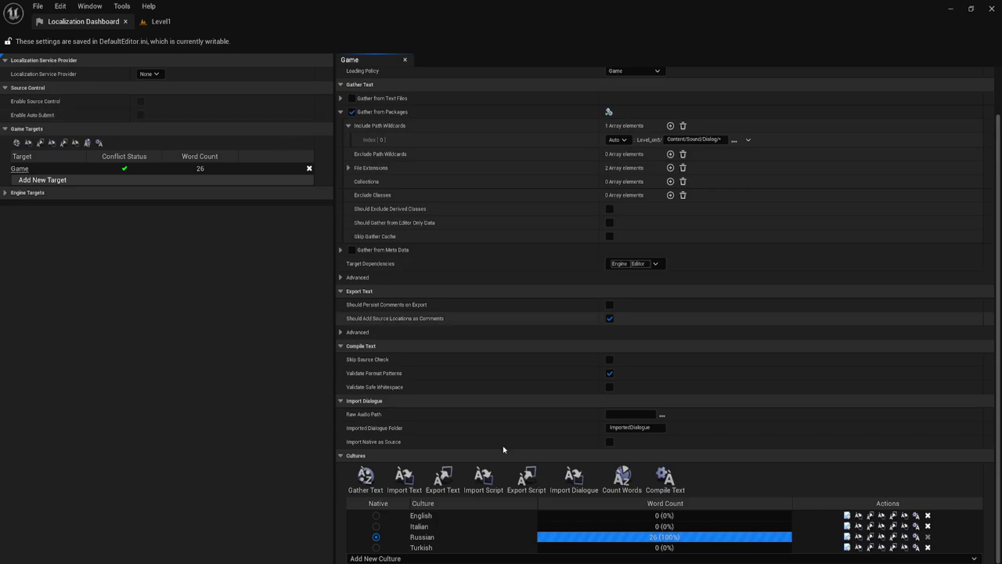
pyautogui.click(158, 21)
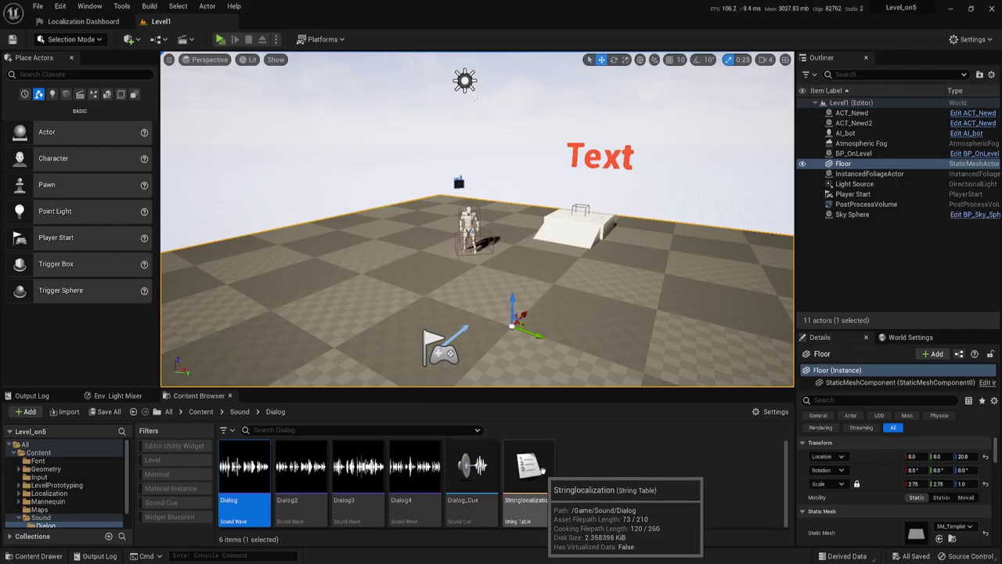
# Step: Check the Stringlocalization asset and confirm Italian, Russian and Turkish show 26 words at 100%
pyautogui.click(585, 456)
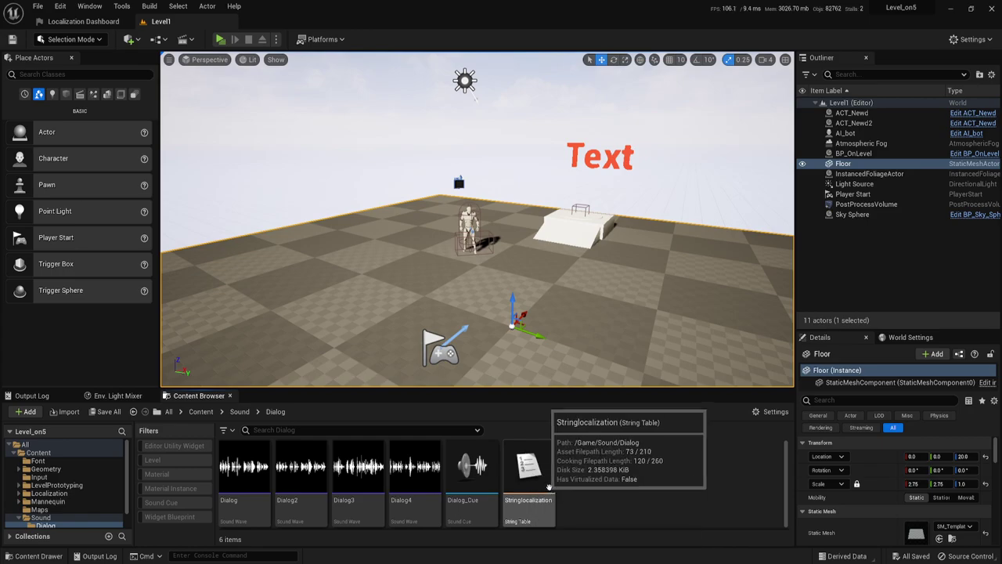
pyautogui.click(539, 453)
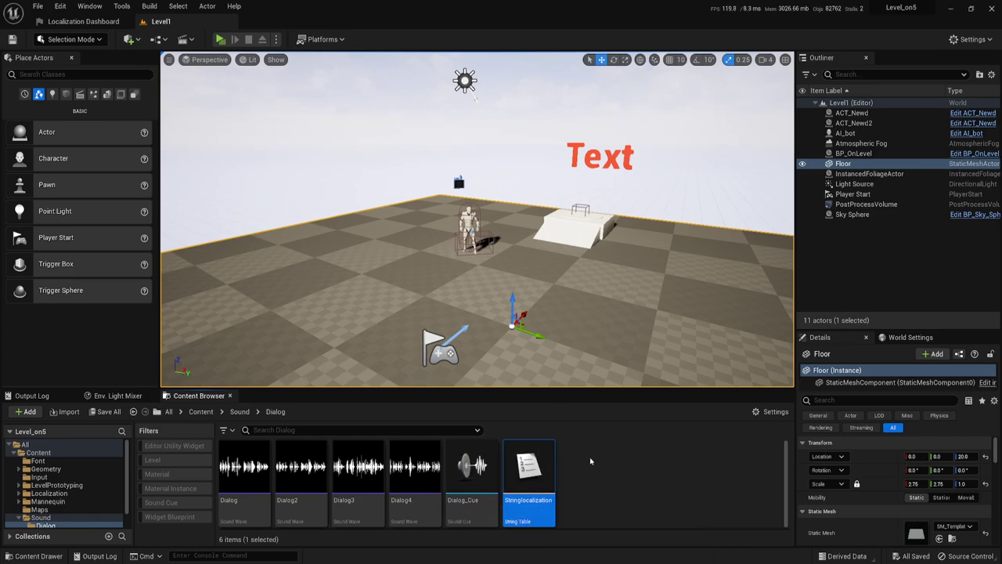
pyautogui.click(625, 459)
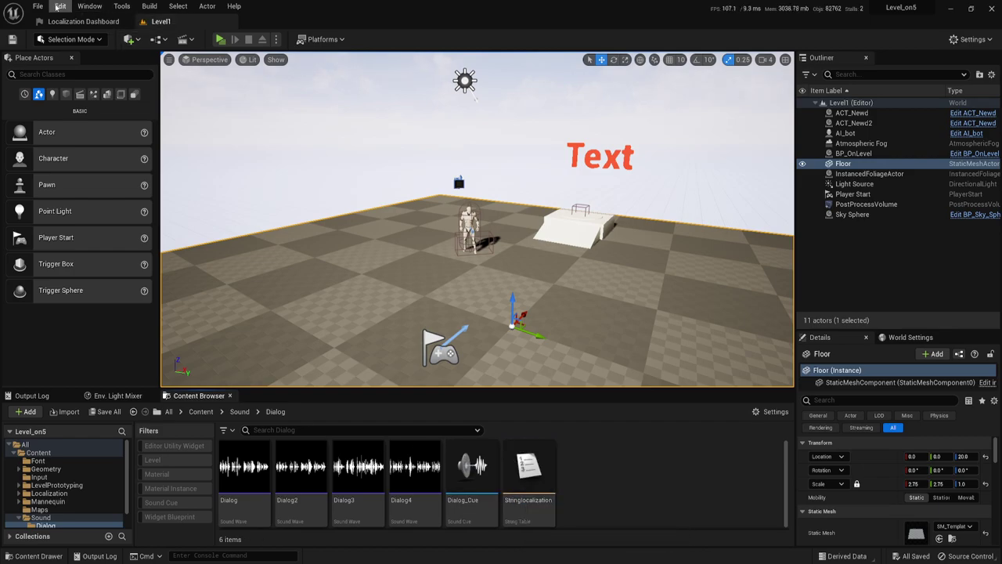
pyautogui.click(67, 22)
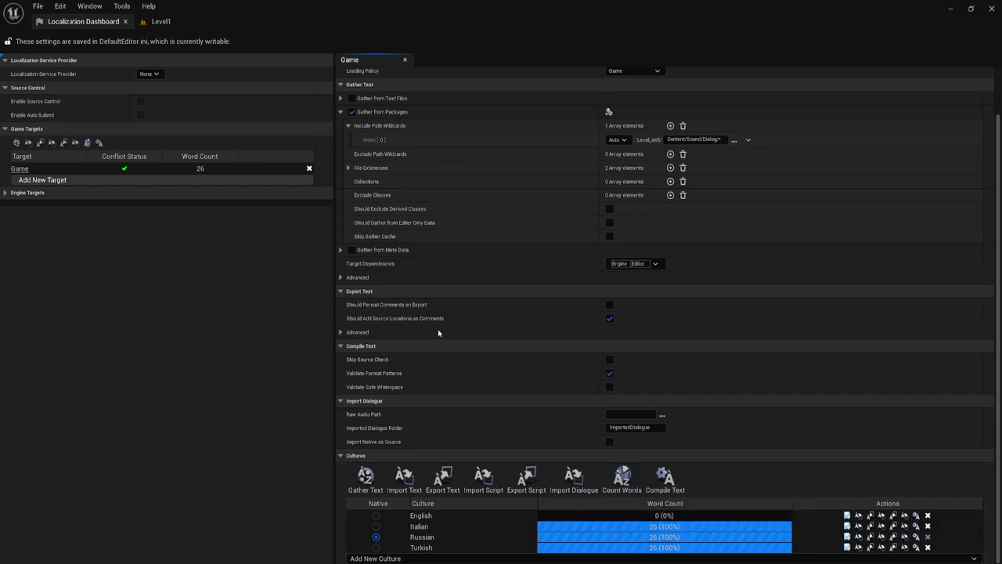
pyautogui.click(183, 23)
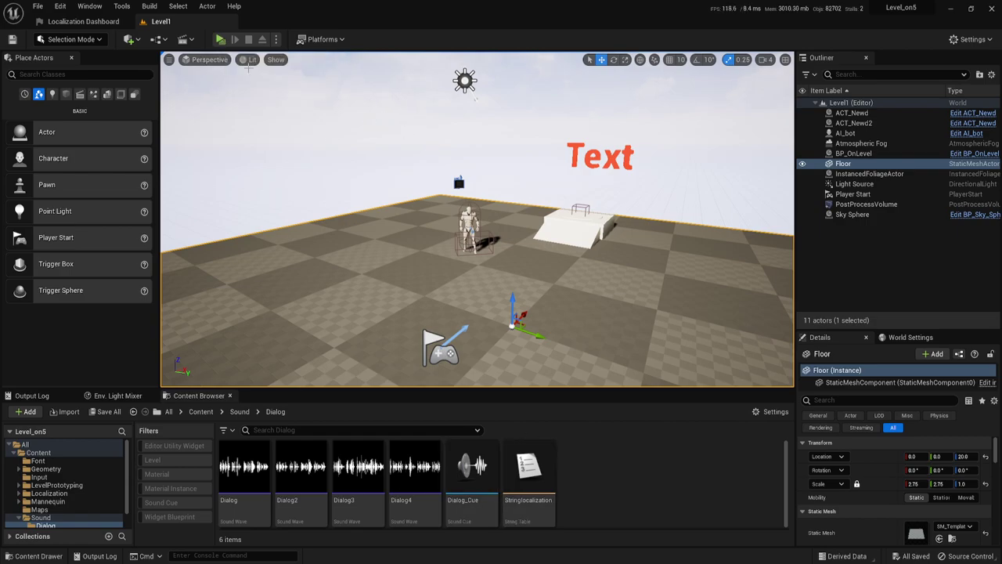
pyautogui.click(220, 39)
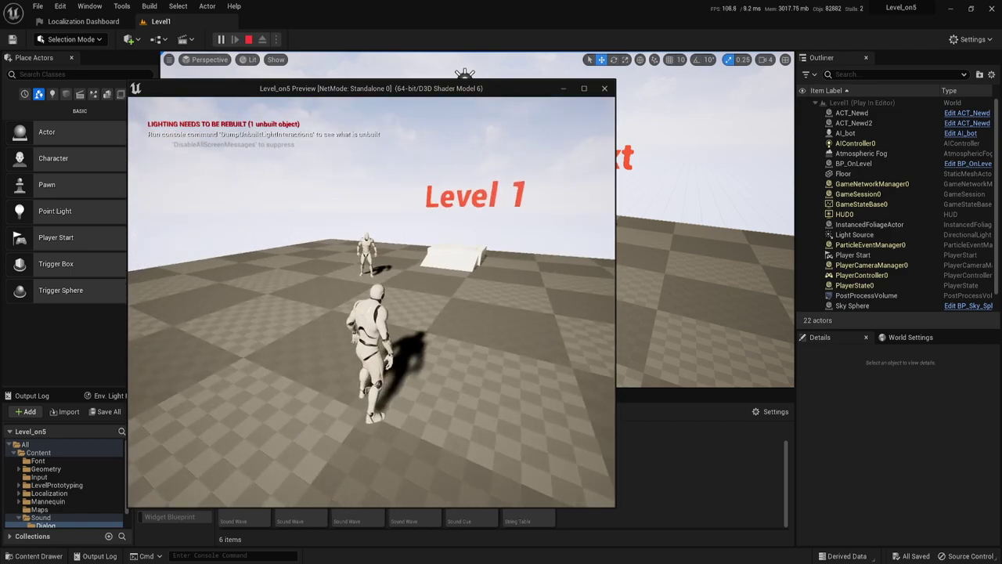
pyautogui.press('w')
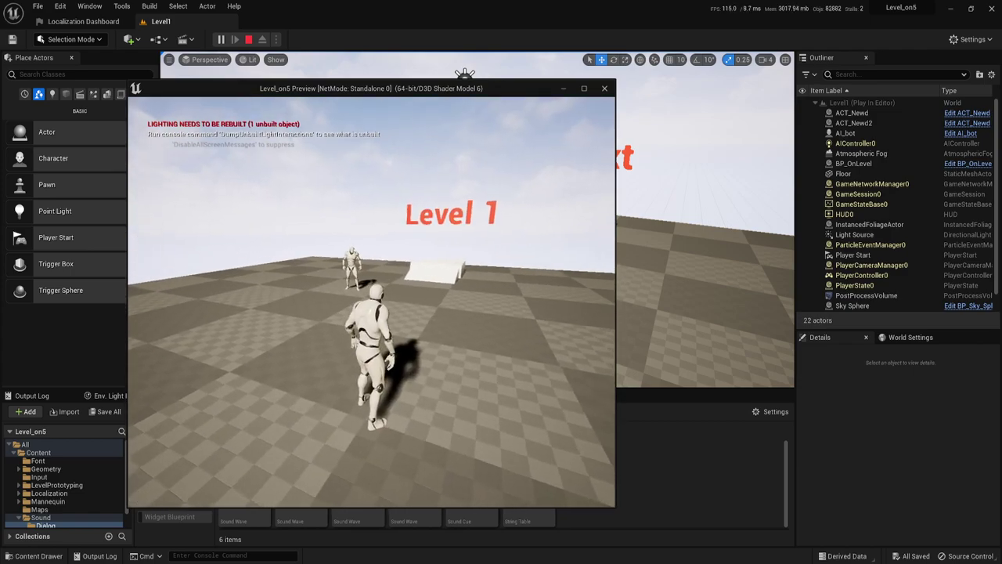
pyautogui.press('Tab')
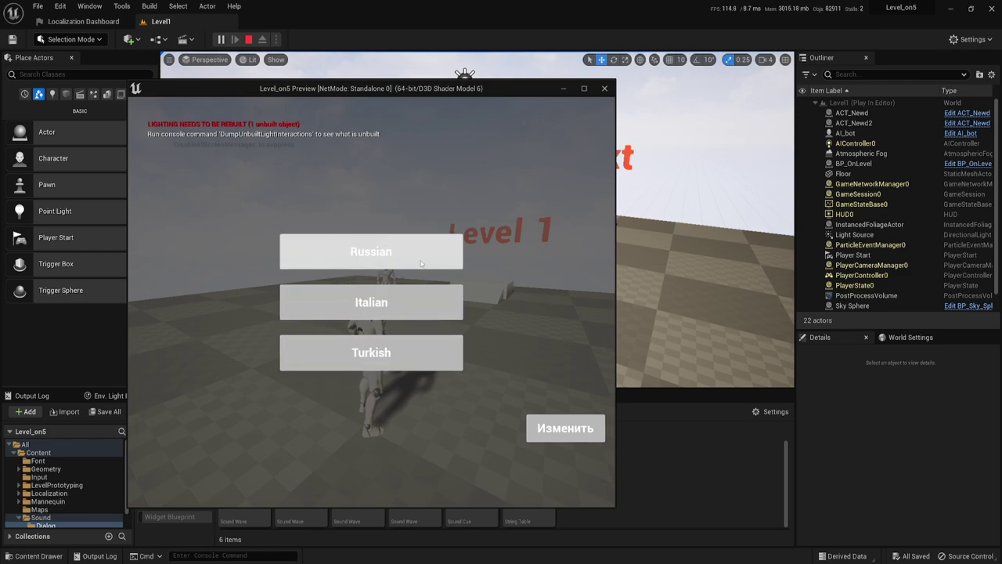
pyautogui.click(416, 253)
pyautogui.press('Escape')
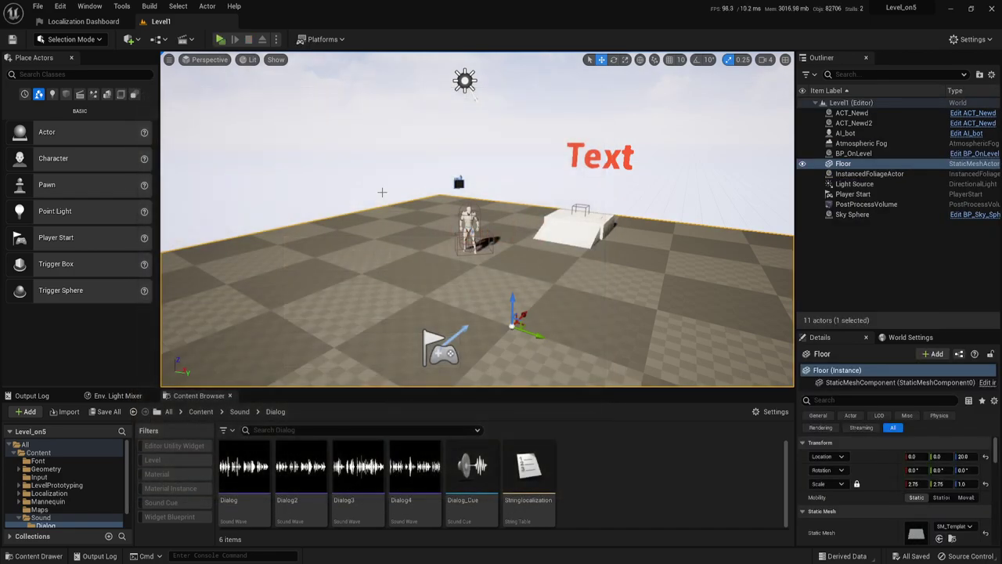
pyautogui.click(468, 227)
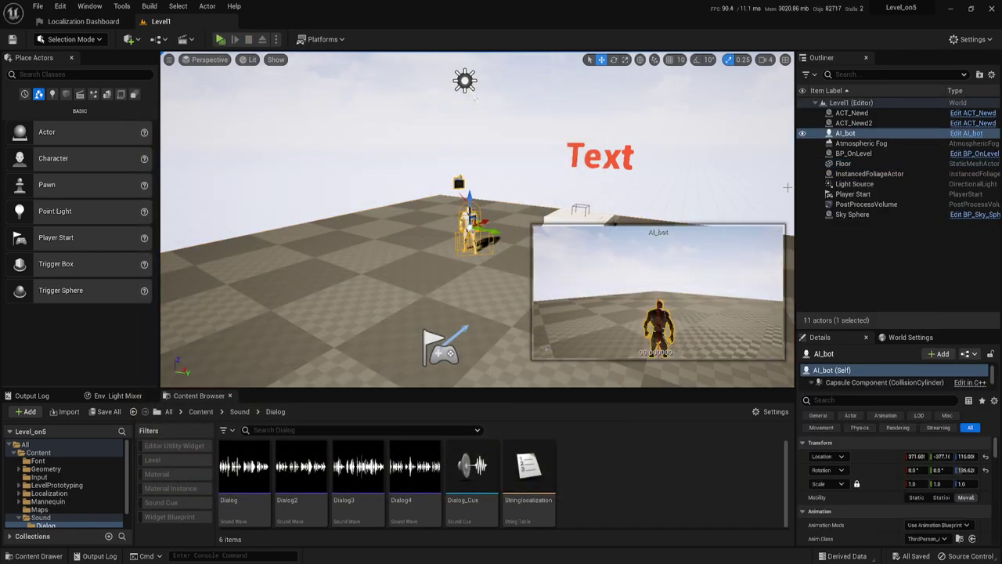
pyautogui.click(220, 39)
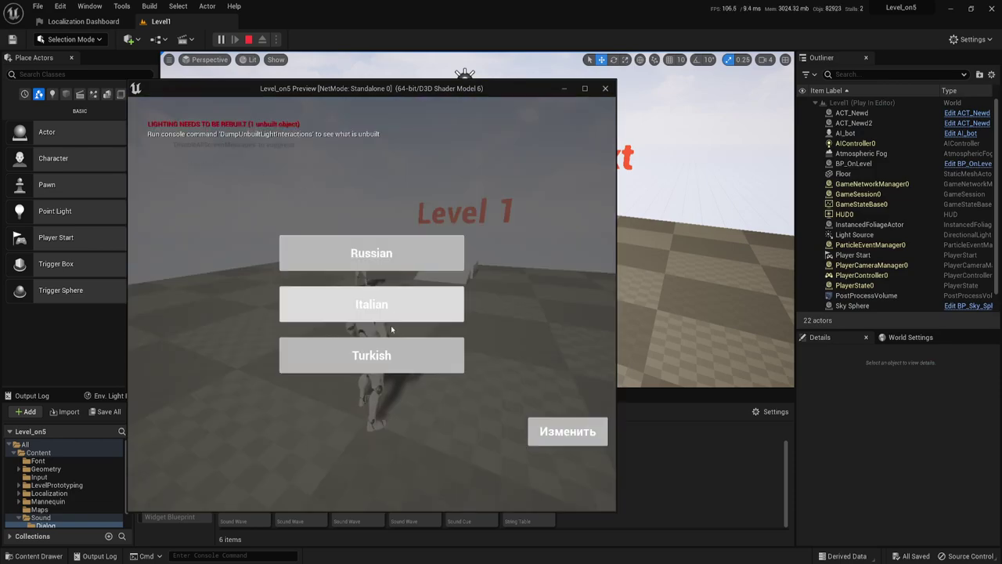
pyautogui.click(422, 348)
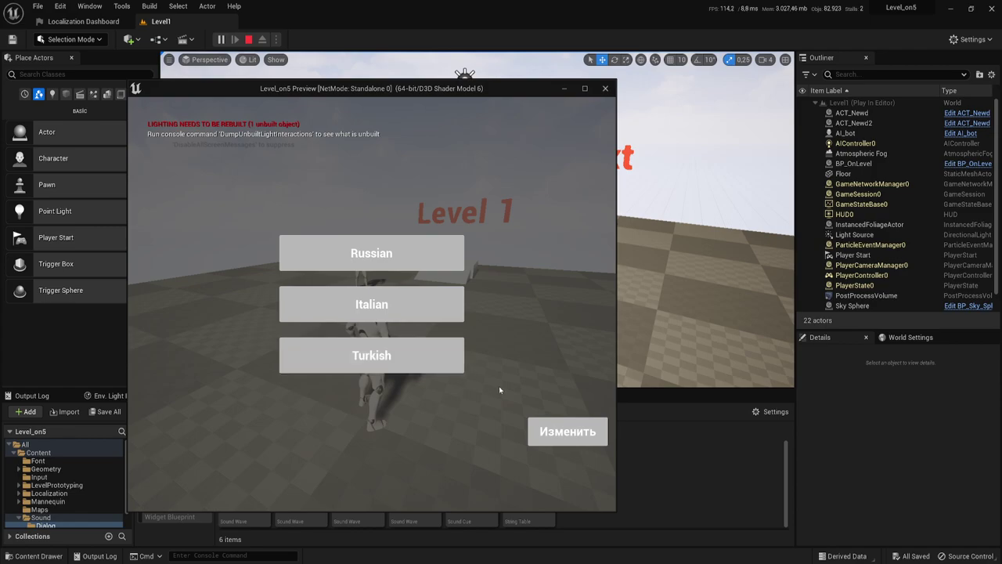
pyautogui.click(550, 429)
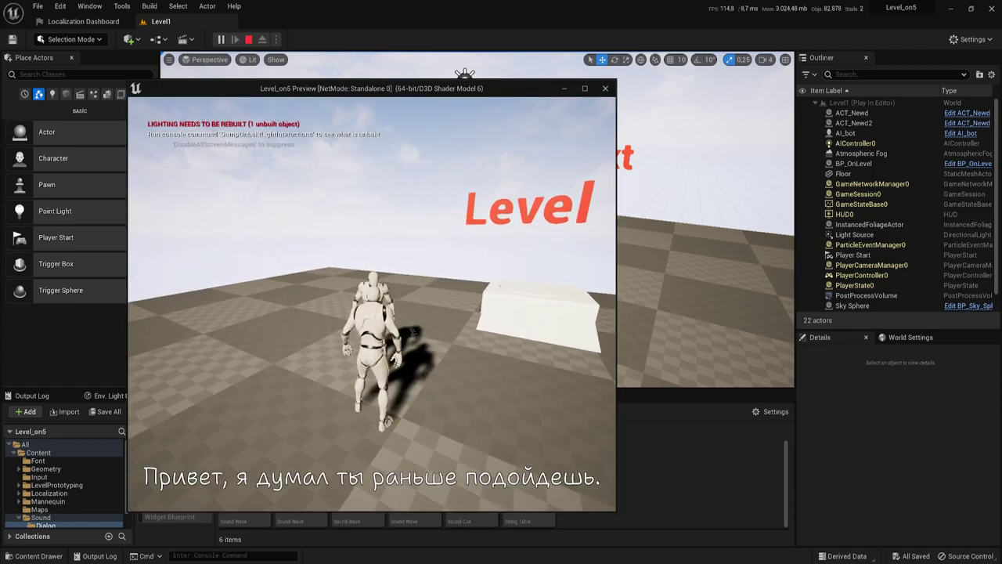
pyautogui.press('Escape')
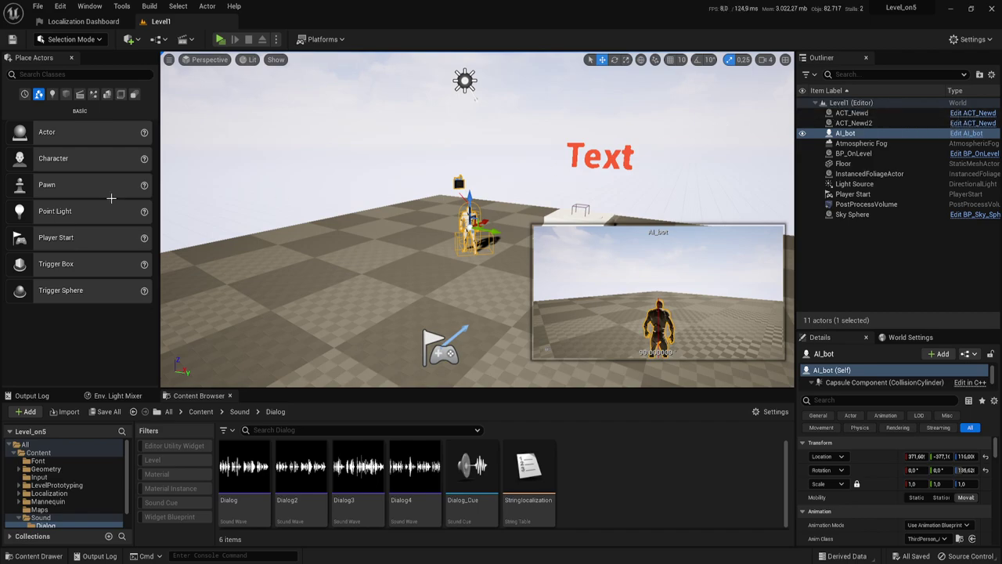
pyautogui.click(277, 40)
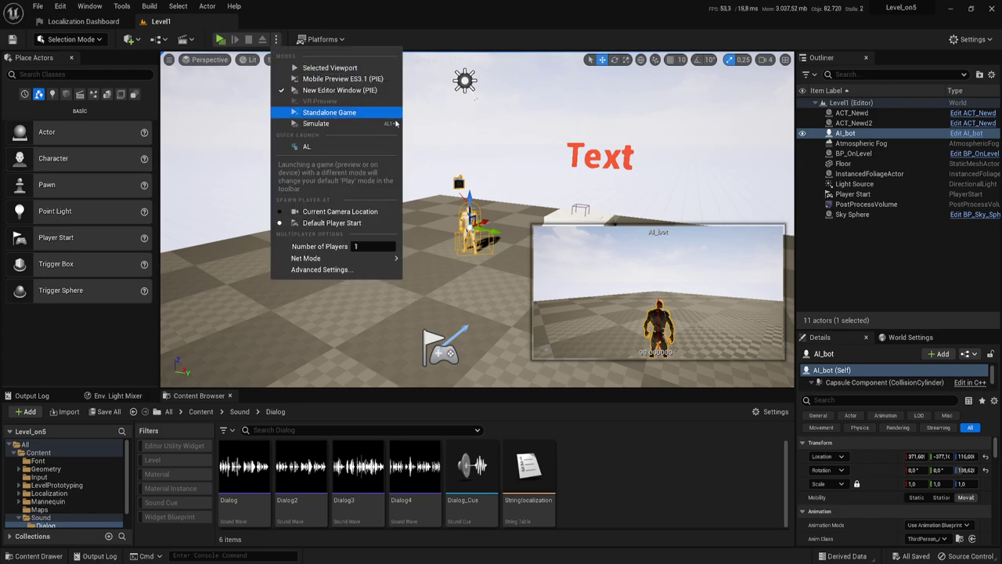
pyautogui.click(320, 113)
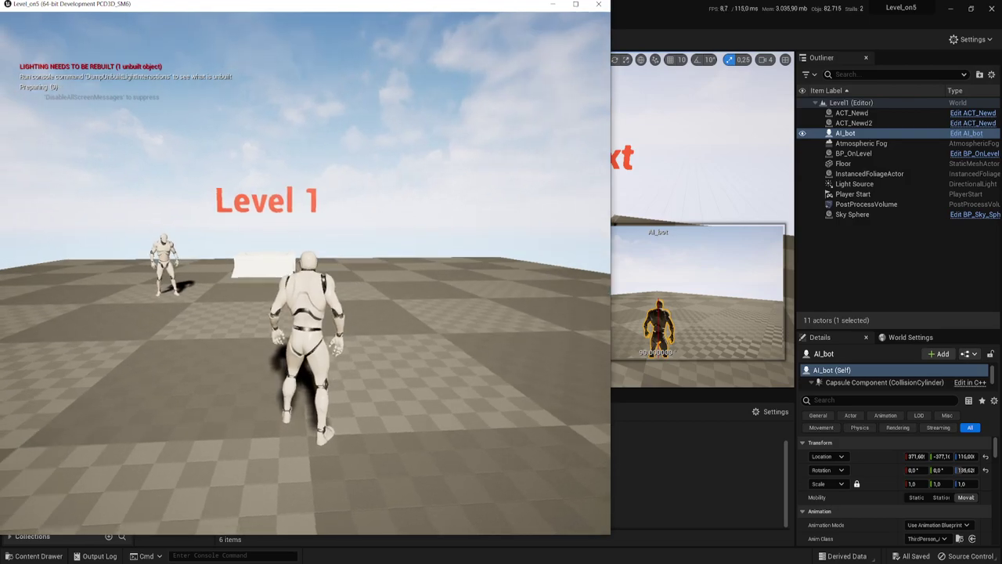
pyautogui.hotkey('alt', 'Return')
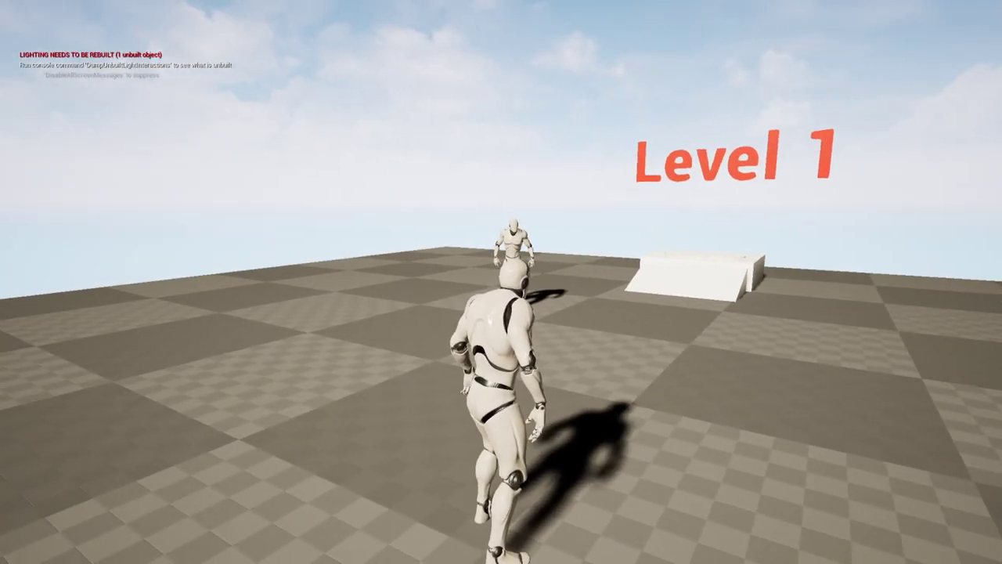
pyautogui.press('Tab')
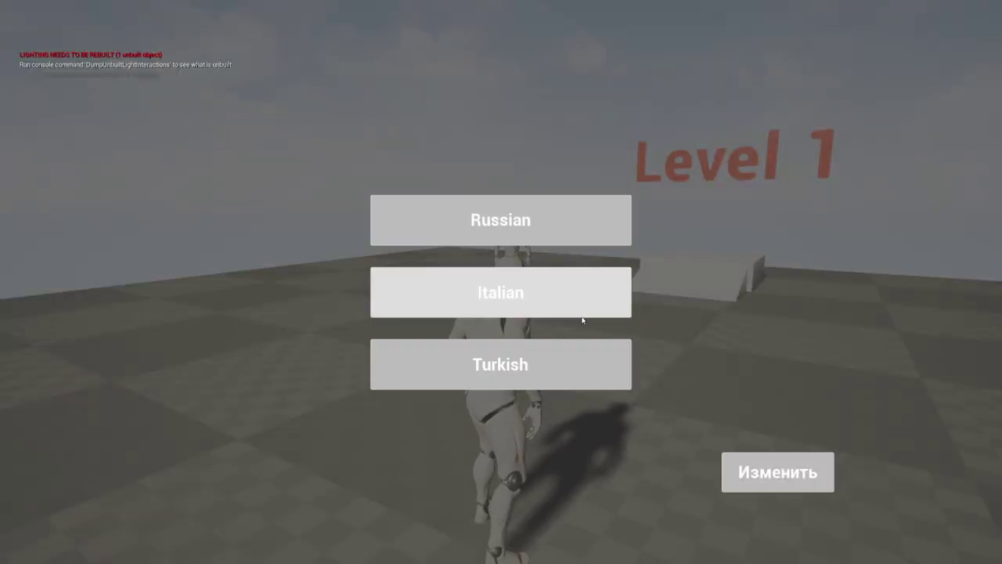
pyautogui.click(775, 475)
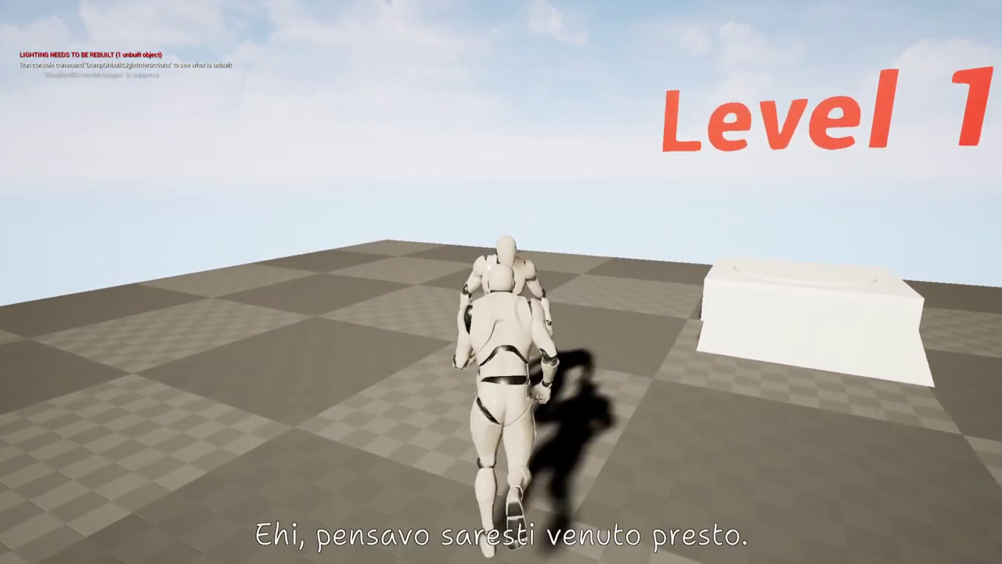
pyautogui.press('s')
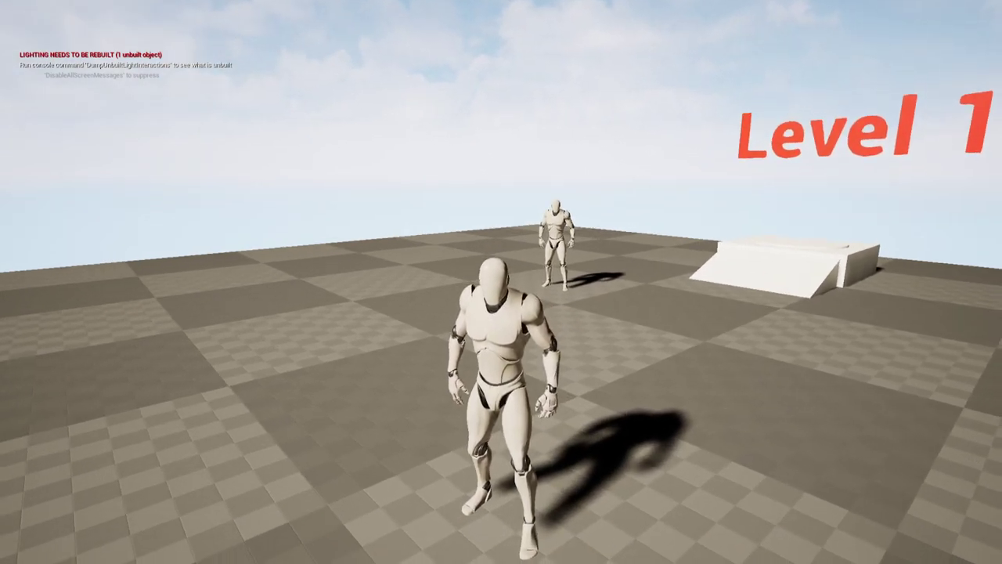
pyautogui.press('Escape')
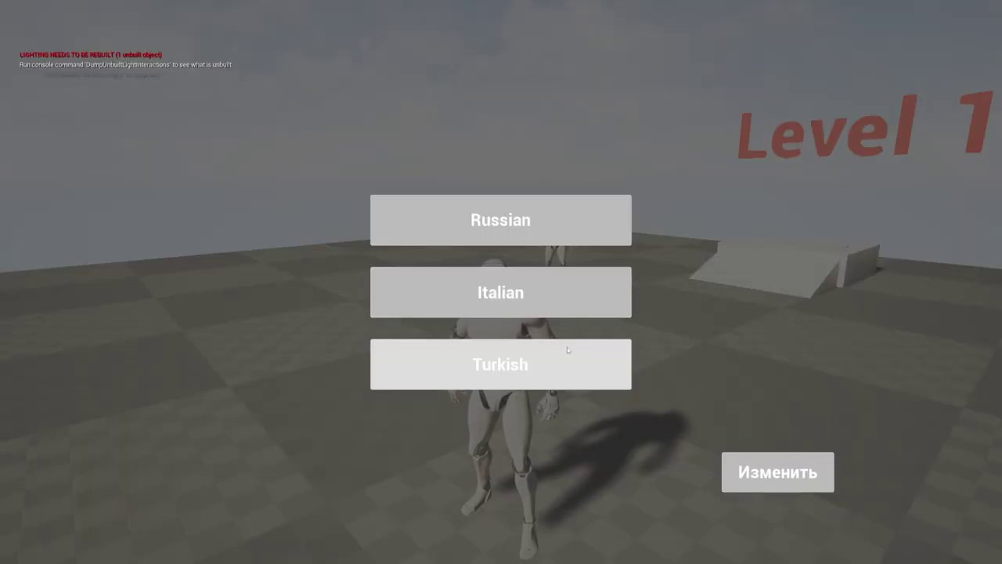
pyautogui.click(787, 477)
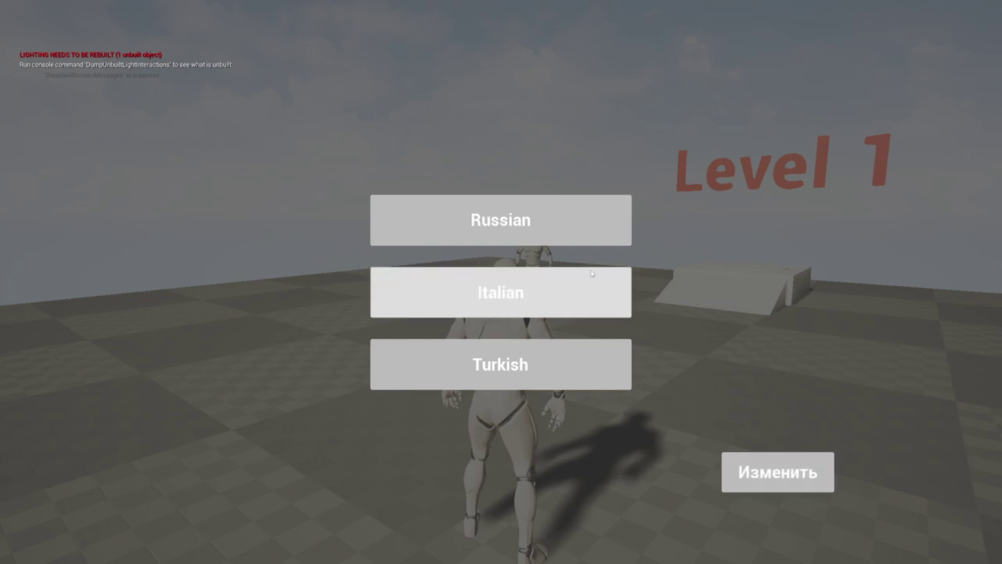
pyautogui.click(550, 212)
pyautogui.click(814, 478)
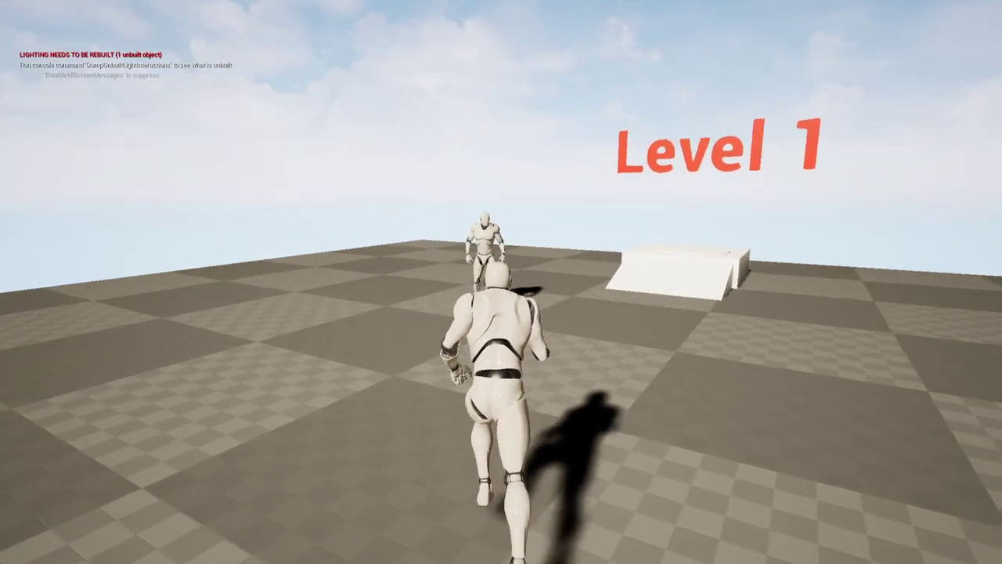
pyautogui.press('w')
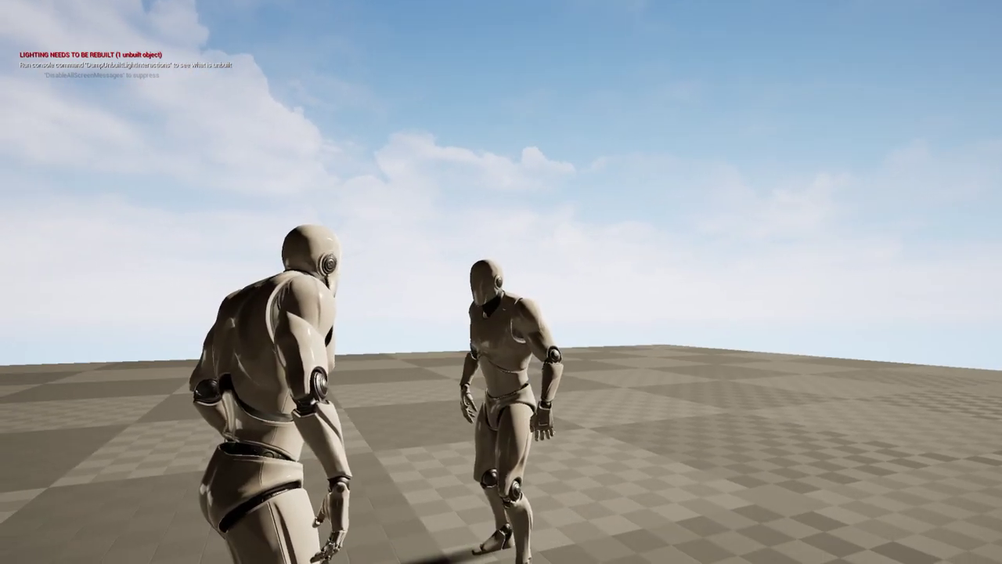
pyautogui.press('w')
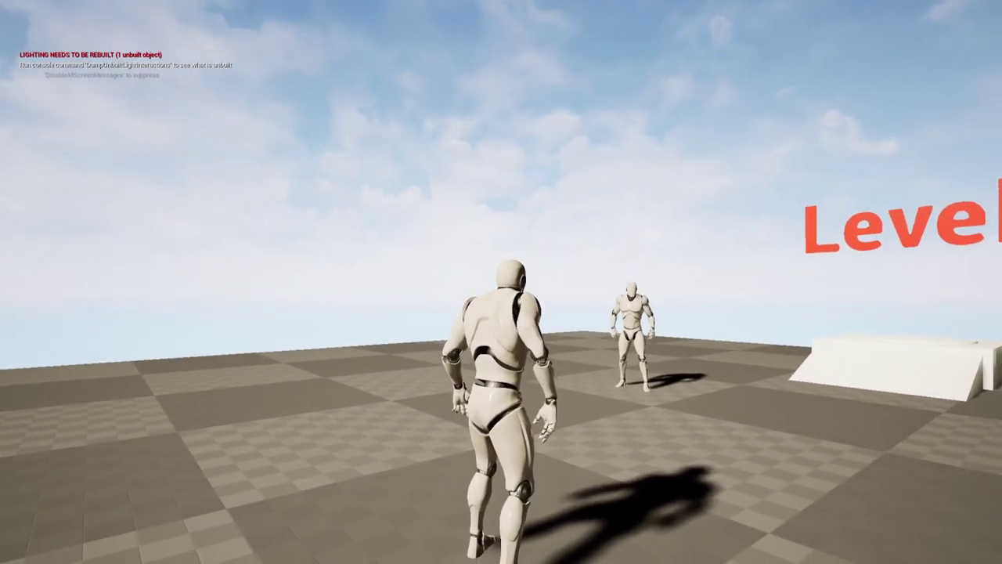
pyautogui.press('Escape')
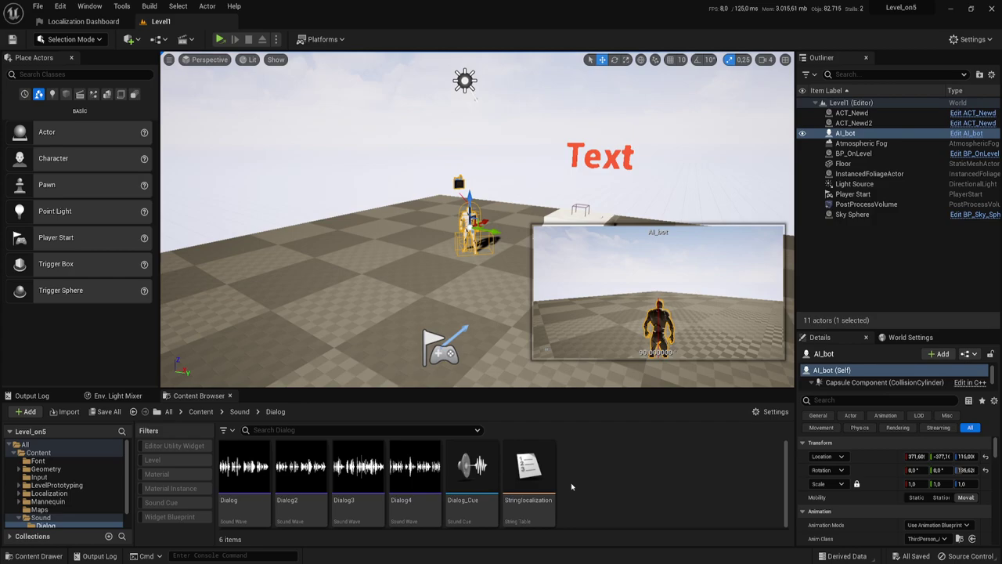
# Step: Open the Stringlocalization string table to check its four Russian dialog rows, then return to Level1
pyautogui.click(528, 473)
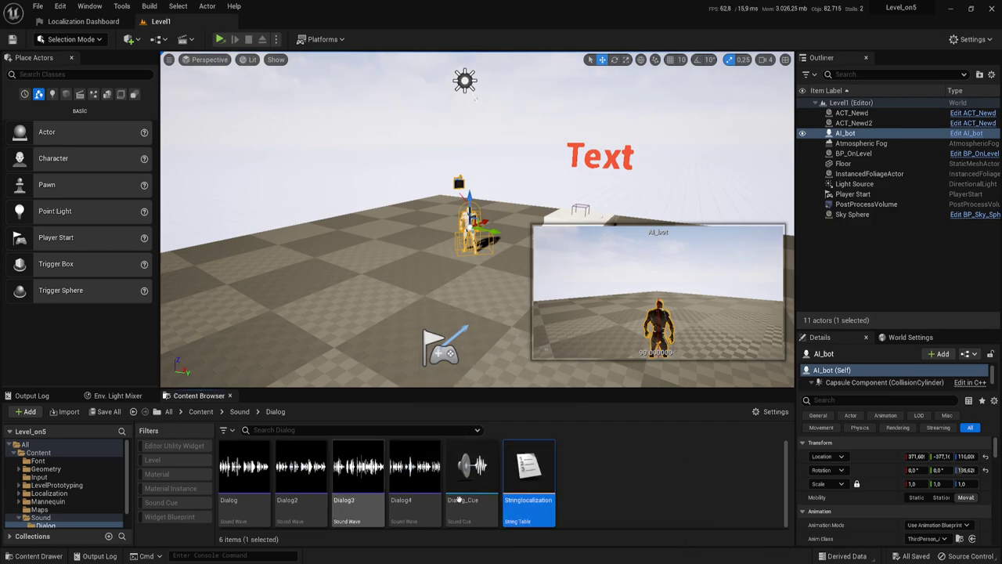
pyautogui.doubleClick(529, 474)
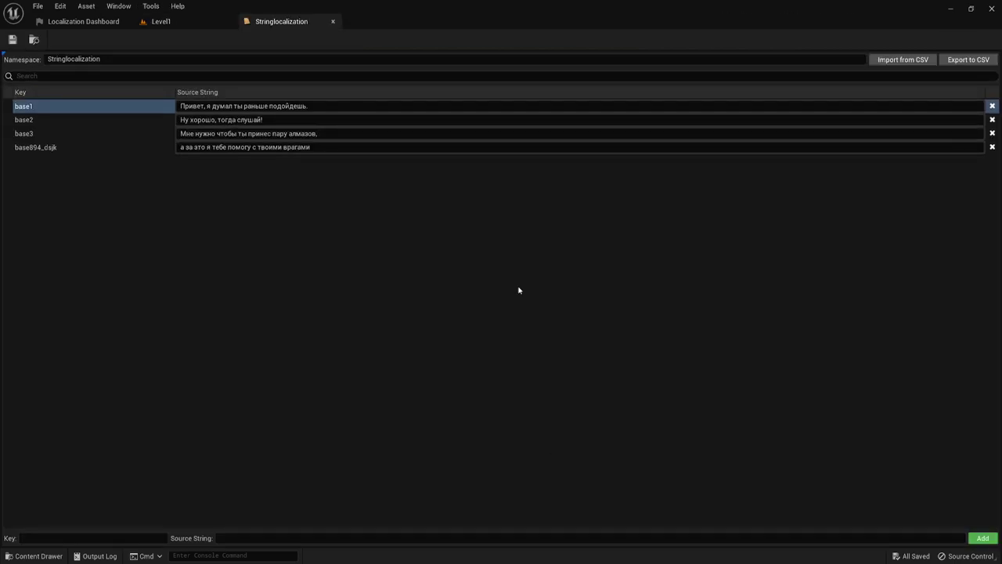
pyautogui.click(63, 203)
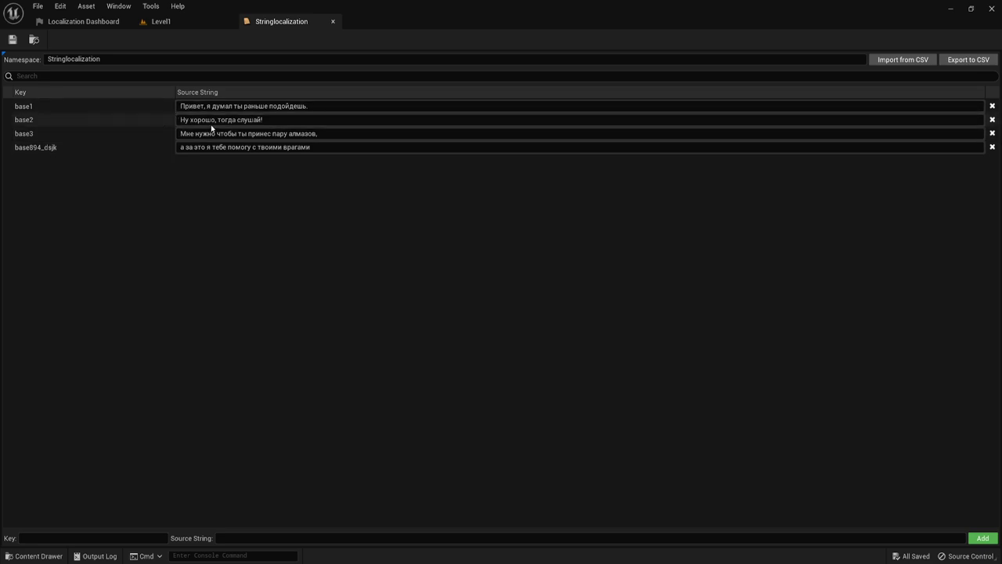
pyautogui.click(176, 21)
# Step: Create a new User Widget blueprint, NewWidgetBlueprint, and open it in the designer
pyautogui.rightClick(643, 491)
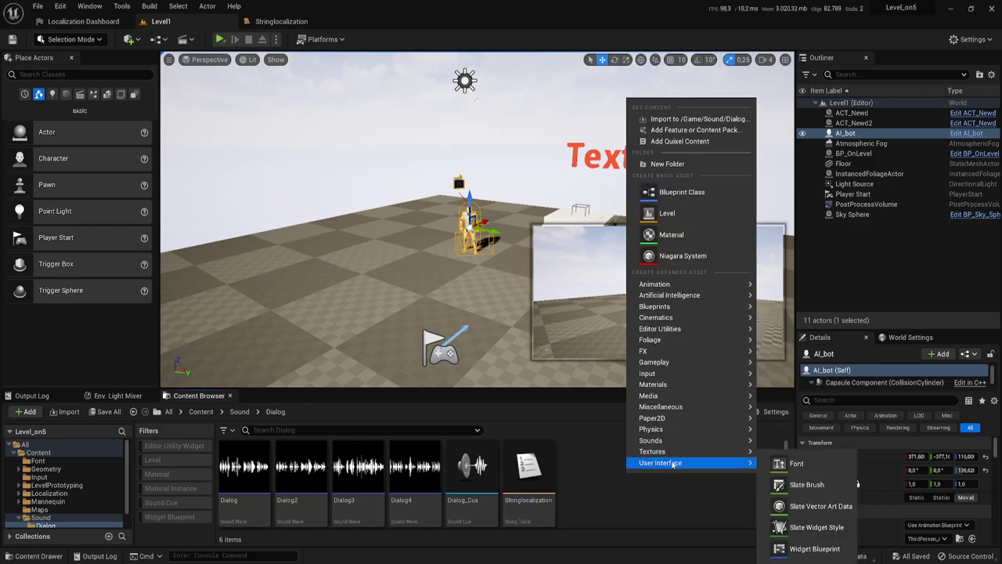
pyautogui.click(812, 558)
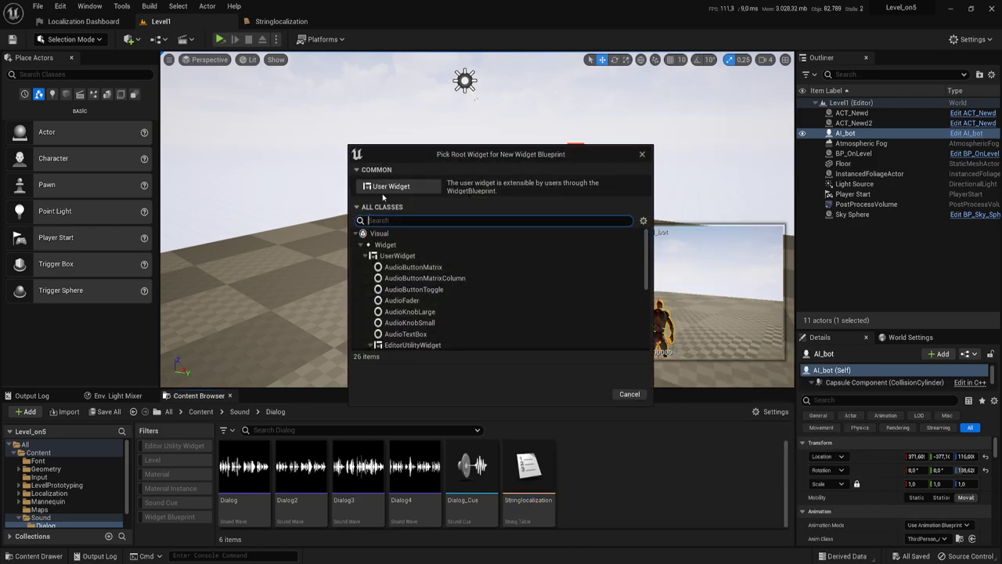
pyautogui.click(385, 186)
pyautogui.doubleClick(548, 463)
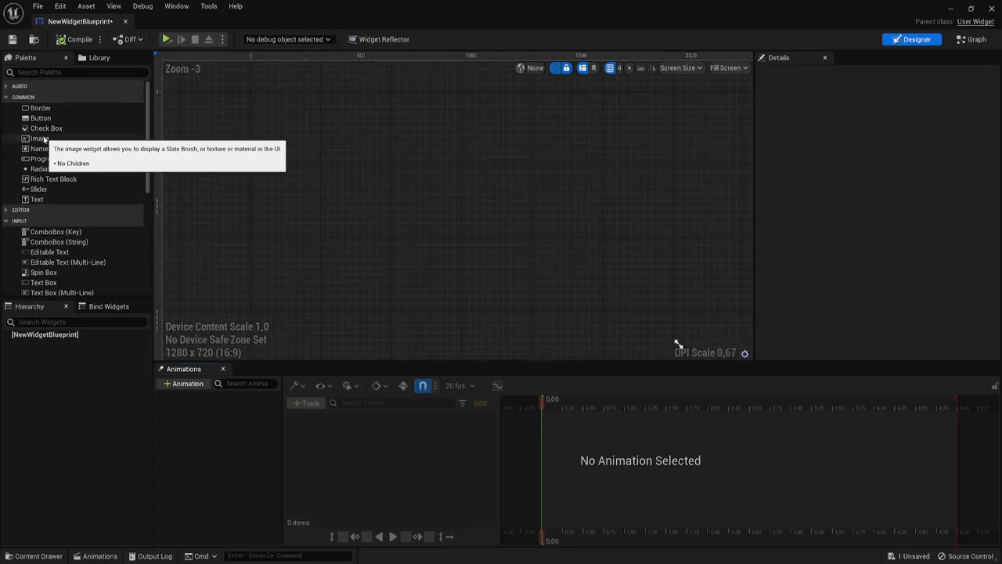
# Step: Add a Canvas Panel to the widget and place a Text Block on it
pyautogui.scroll(-3, 55, 239)
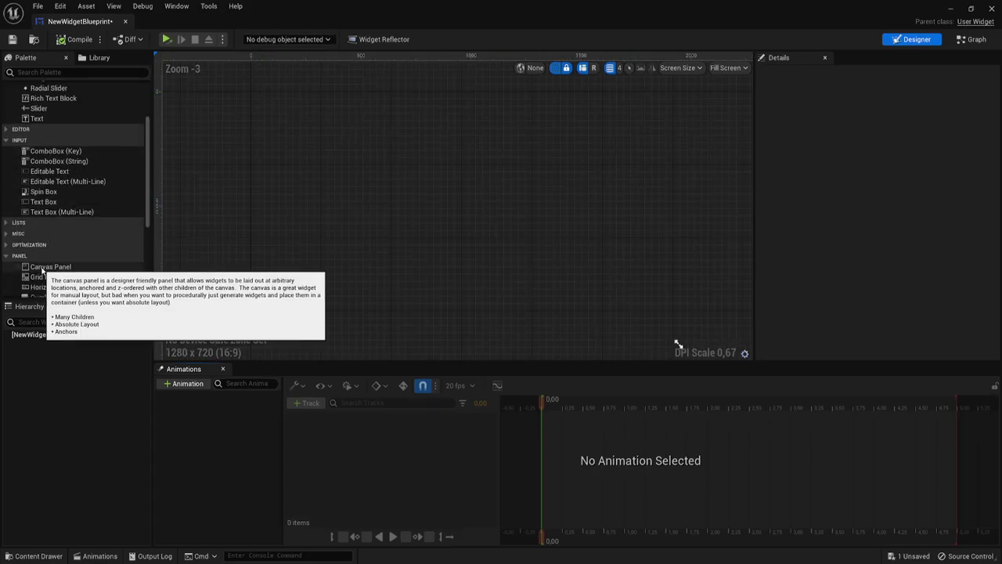
pyautogui.moveTo(50, 266); pyautogui.dragTo(321, 141)
pyautogui.moveTo(38, 120); pyautogui.dragTo(356, 163)
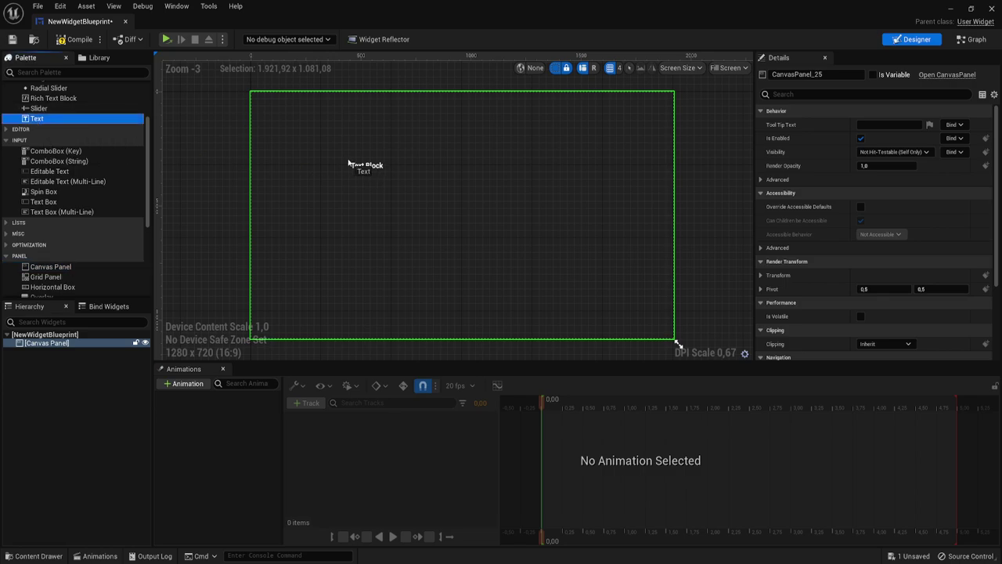
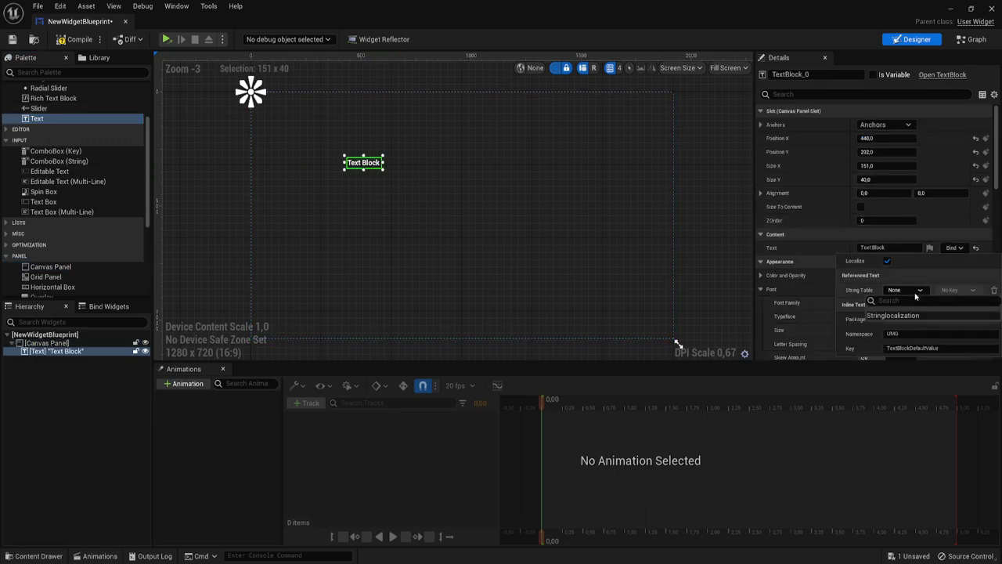
# Step: Bind the text block to key base3 of the Stringlocalization string table
pyautogui.click(908, 322)
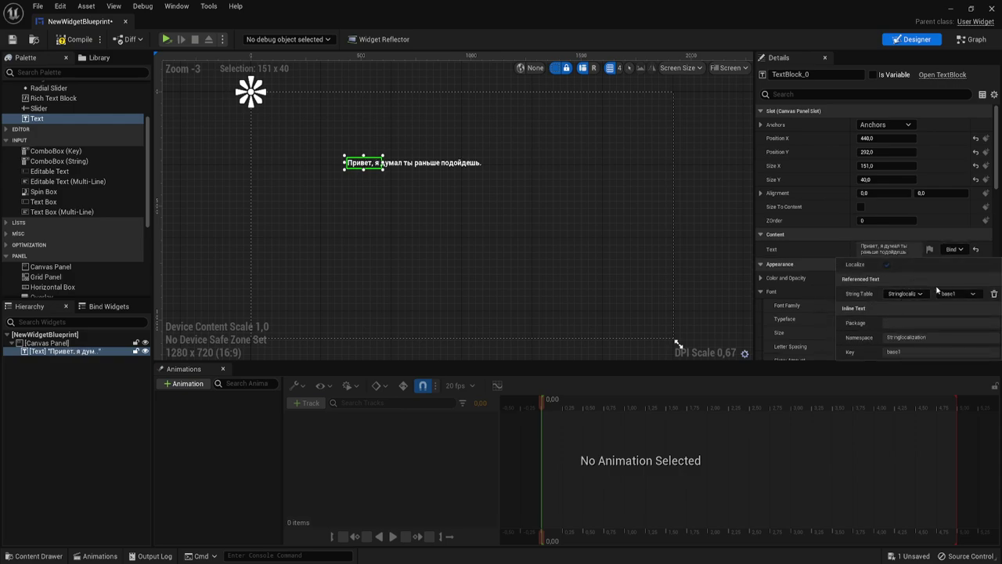
pyautogui.click(937, 291)
pyautogui.click(949, 339)
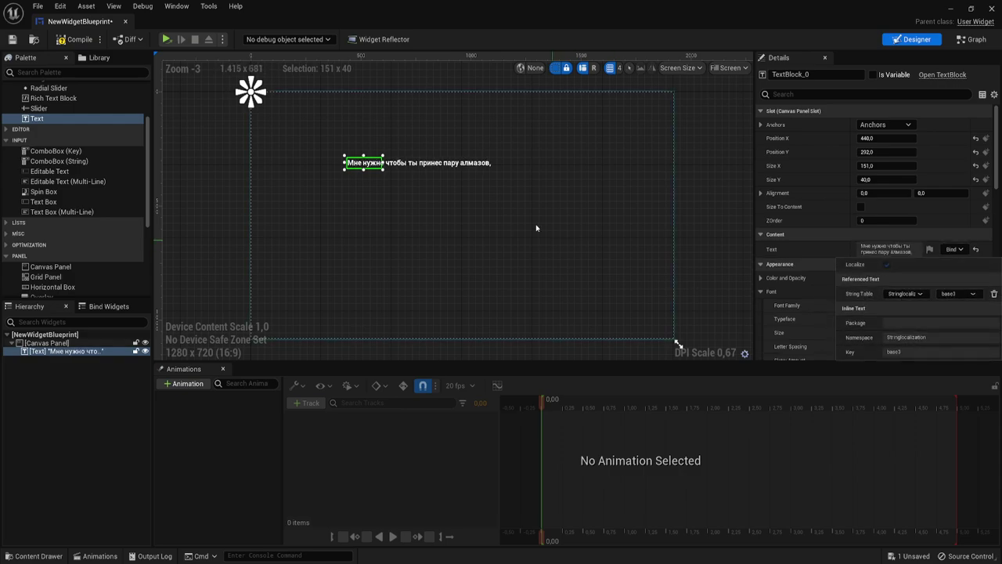
pyautogui.click(383, 165)
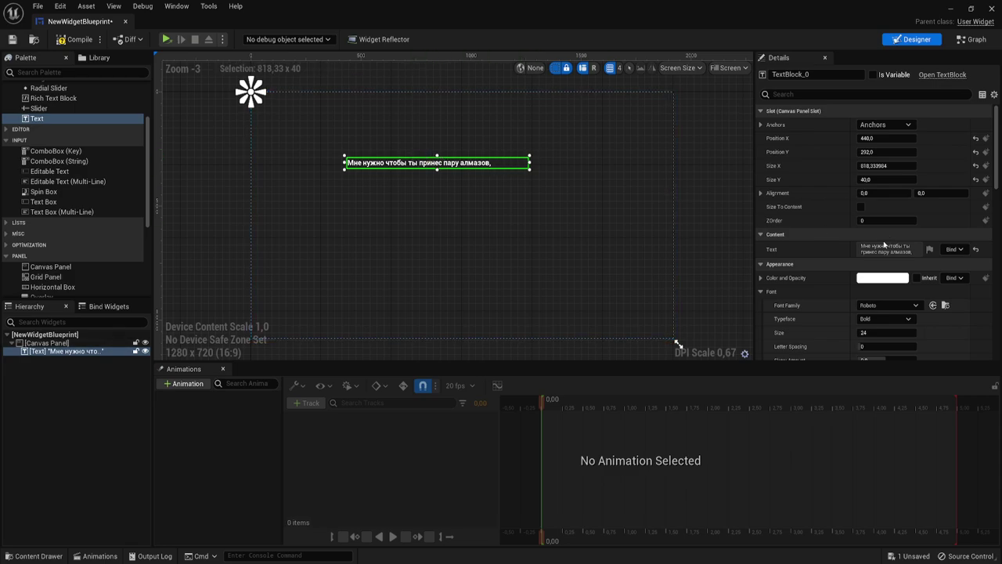
# Step: Recheck the text's base3 localization binding, then deselect the 818.33-wide text block
pyautogui.click(929, 249)
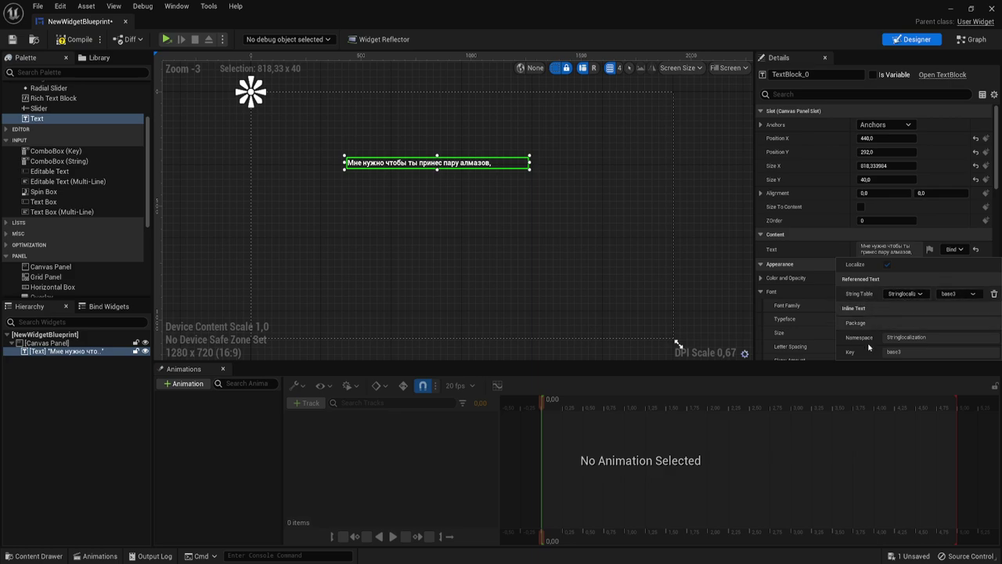
pyautogui.click(226, 178)
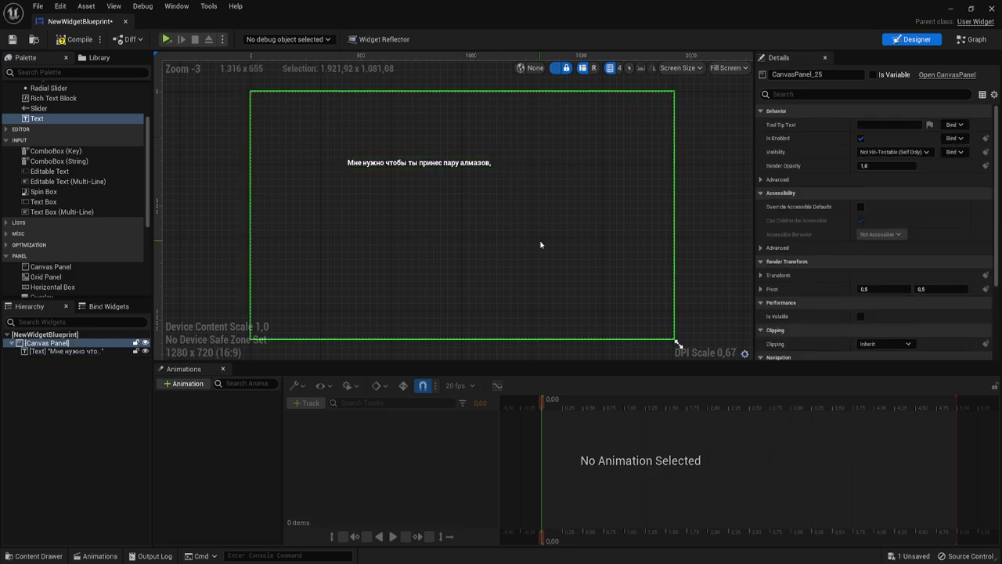